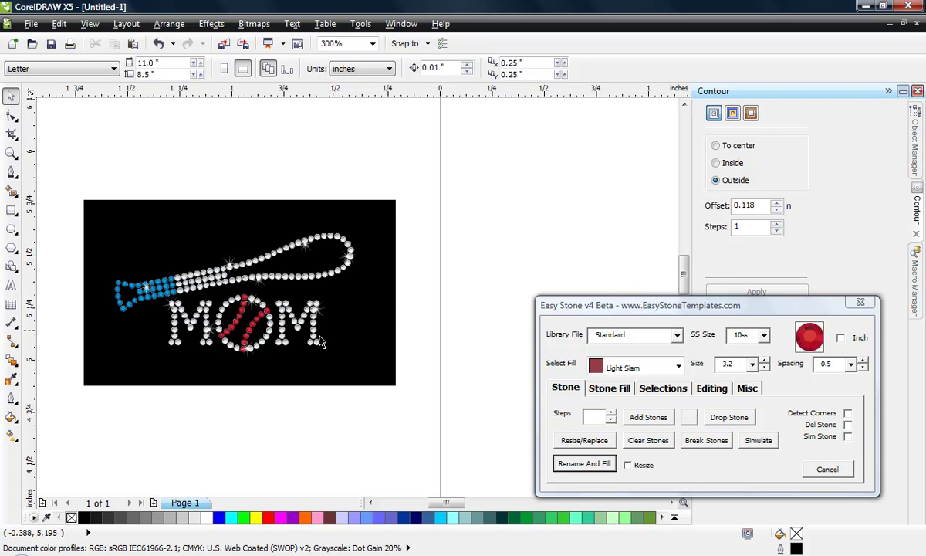
Set the stone fill to Capri Blue and drop a single 10ss stone on the page
scroll(241, 264, "down", 2)
scroll(241, 264, "down", 2)
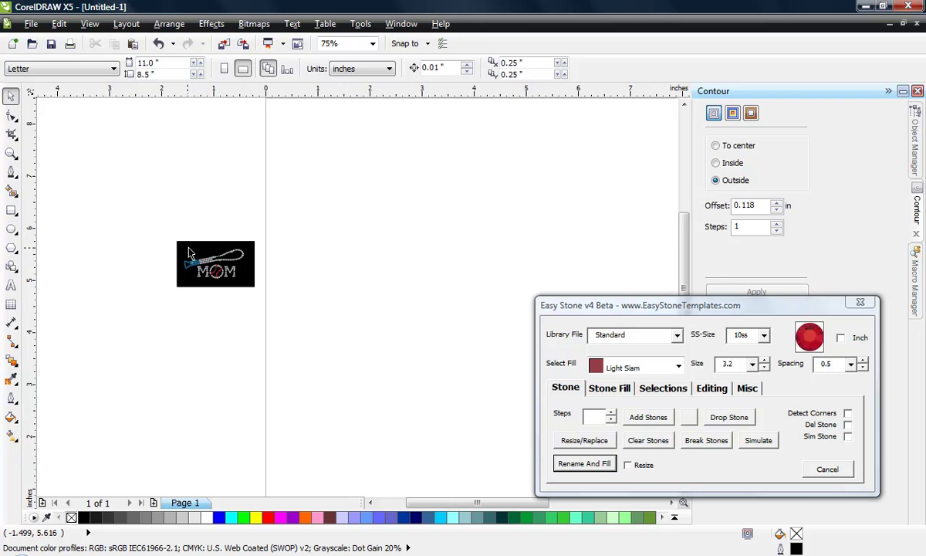
scroll(371, 259, "up", 2)
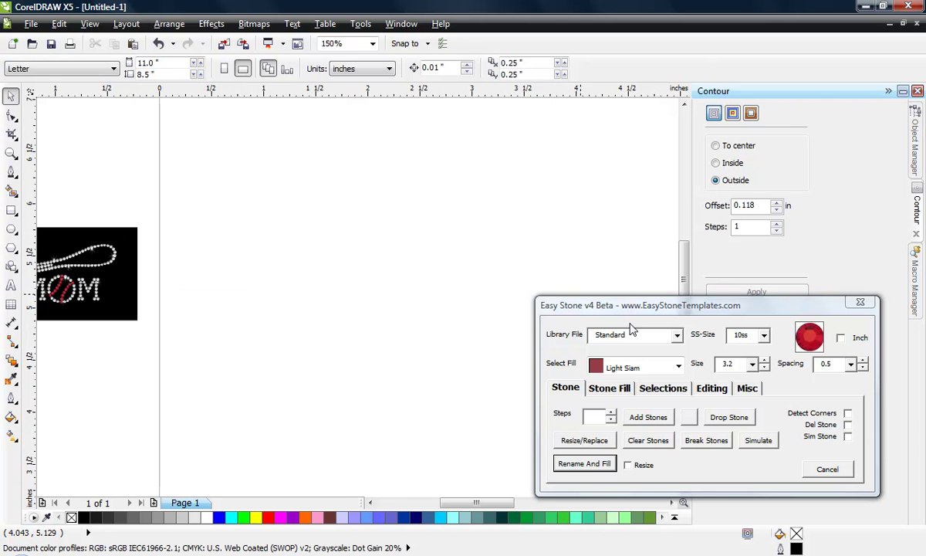
left_click(637, 367)
scroll(652, 384, "up", 5)
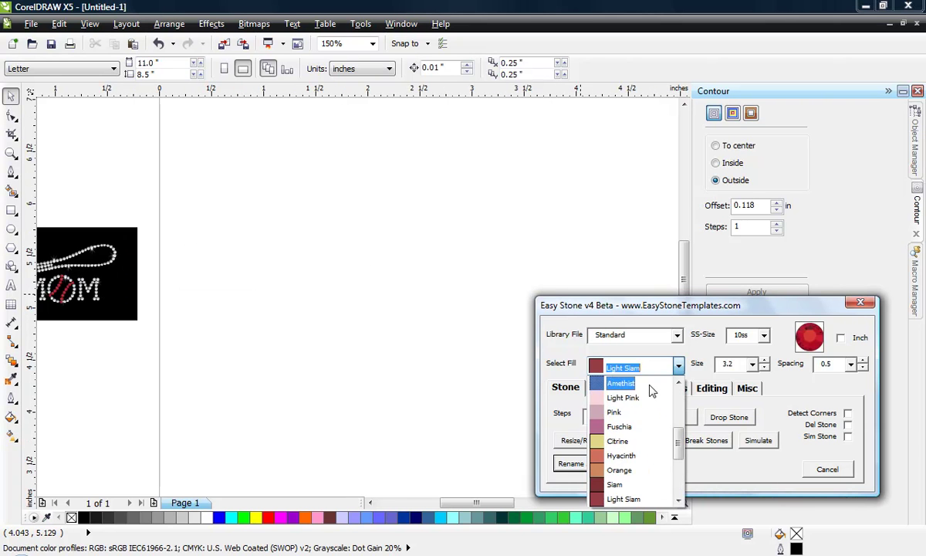
left_click(650, 446)
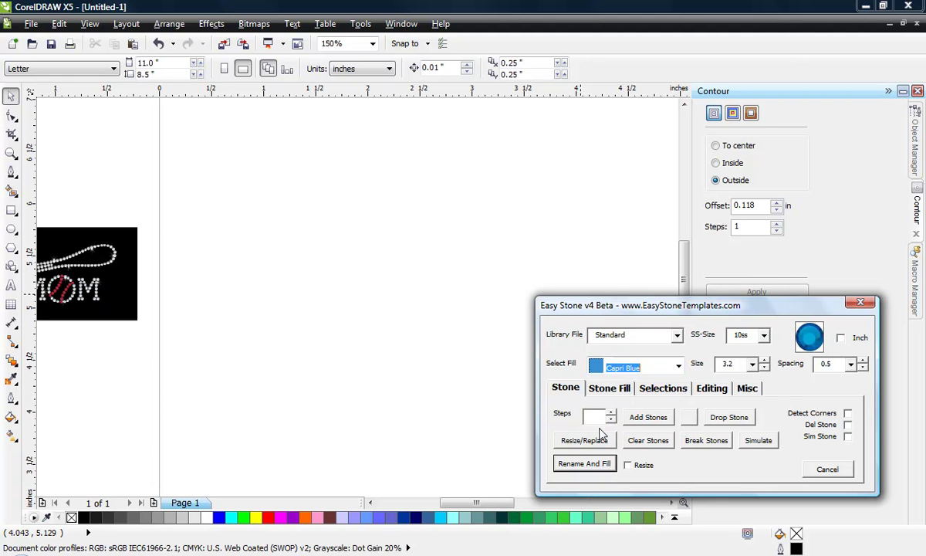
left_click(722, 421)
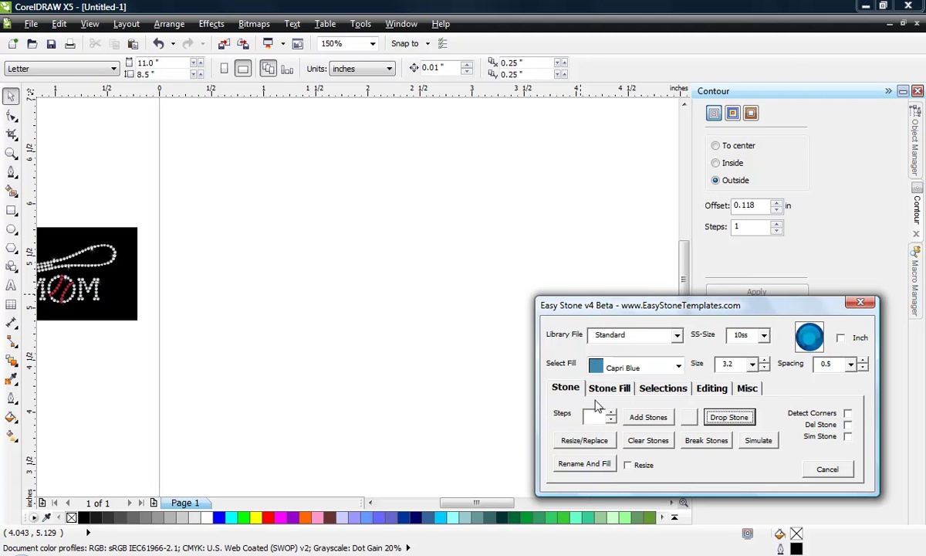
scroll(322, 340, "up", 4)
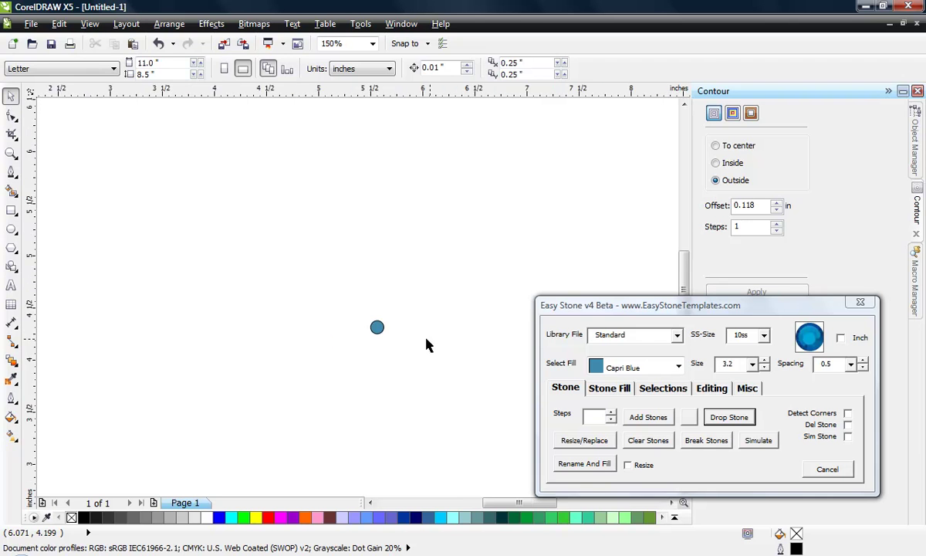
Repeat the blue stone twice downward with Stone Fill to form a vertical column of three
left_click(385, 322)
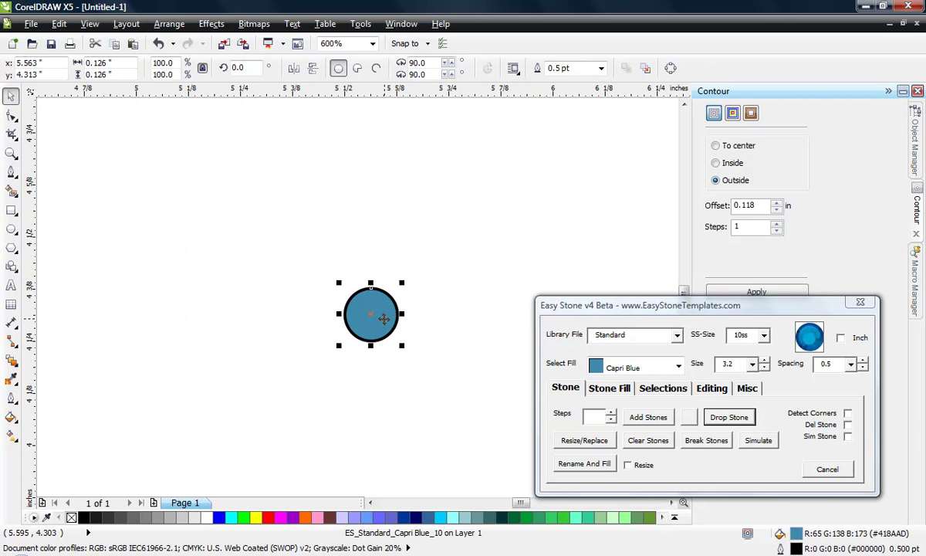
left_click(618, 392)
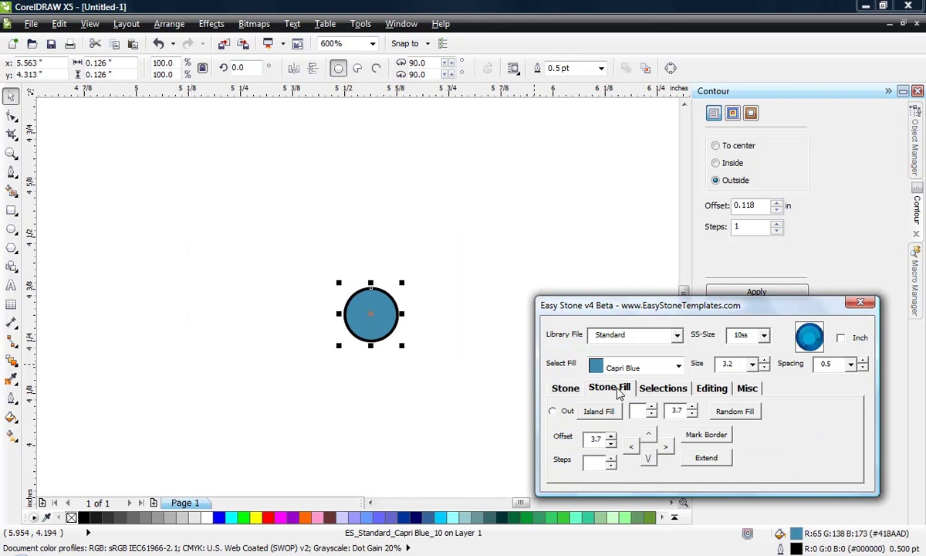
left_click(648, 457)
left_click(648, 458)
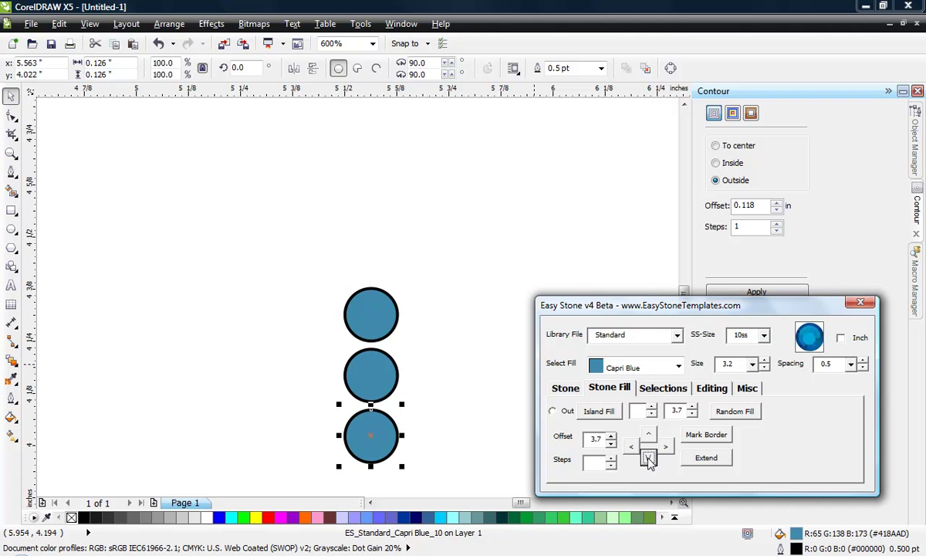
left_click(453, 361)
scroll(414, 240, "down", 3)
scroll(411, 309, "up", 3)
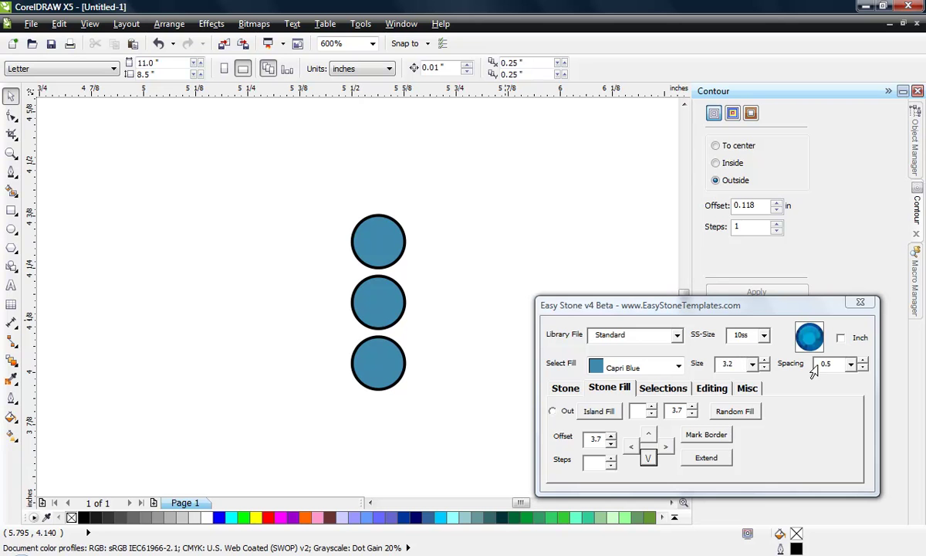
Repeat the three-stone column five times to the left to build a block of six columns
left_click_drag(453, 188, 325, 422)
left_click(631, 446)
left_click(631, 446)
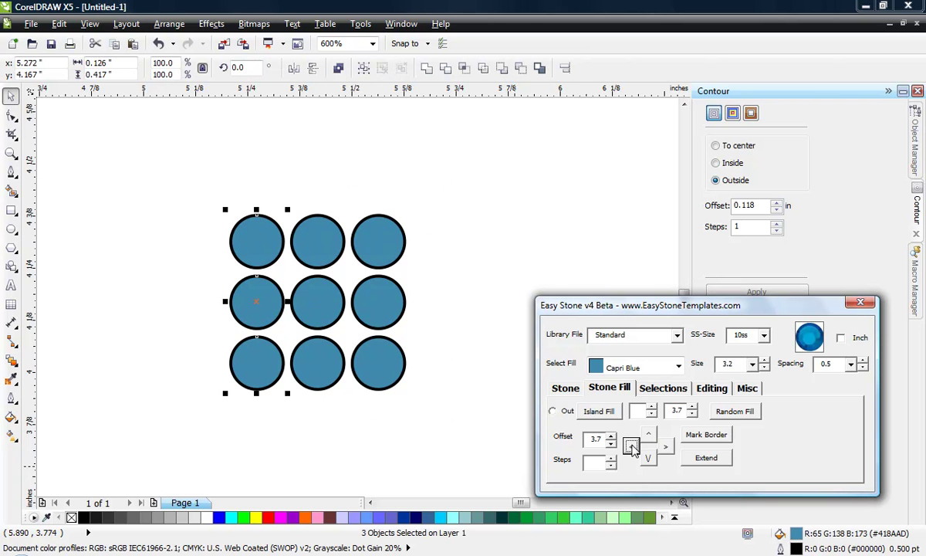
left_click(632, 446)
left_click(631, 446)
left_click(631, 446)
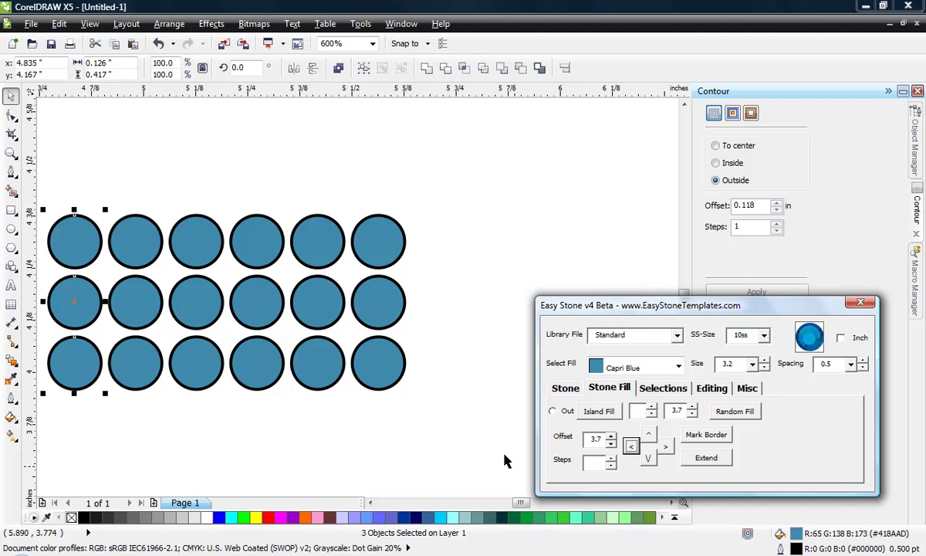
left_click(396, 425)
Repeat the whole 18-stone block once to the right of the original
scroll(275, 381, "down", 1)
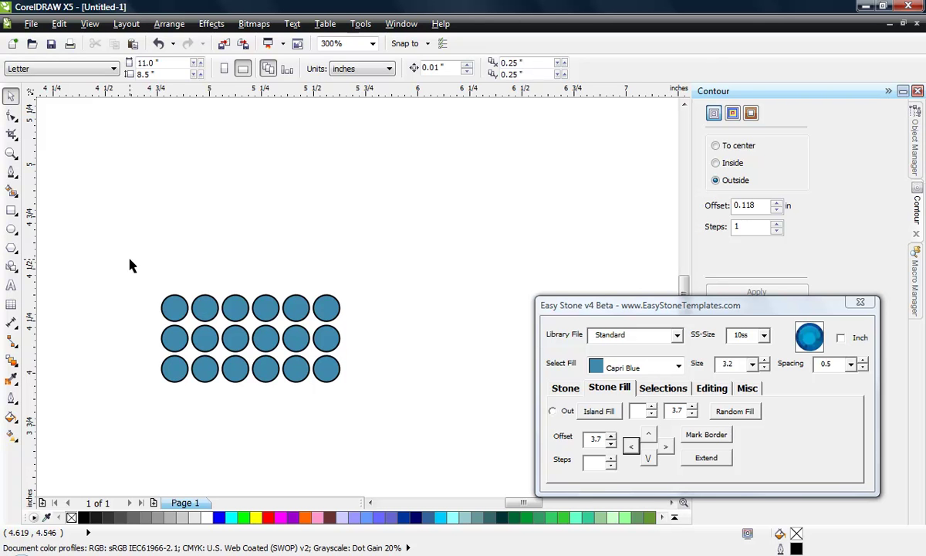
left_click_drag(129, 260, 388, 409)
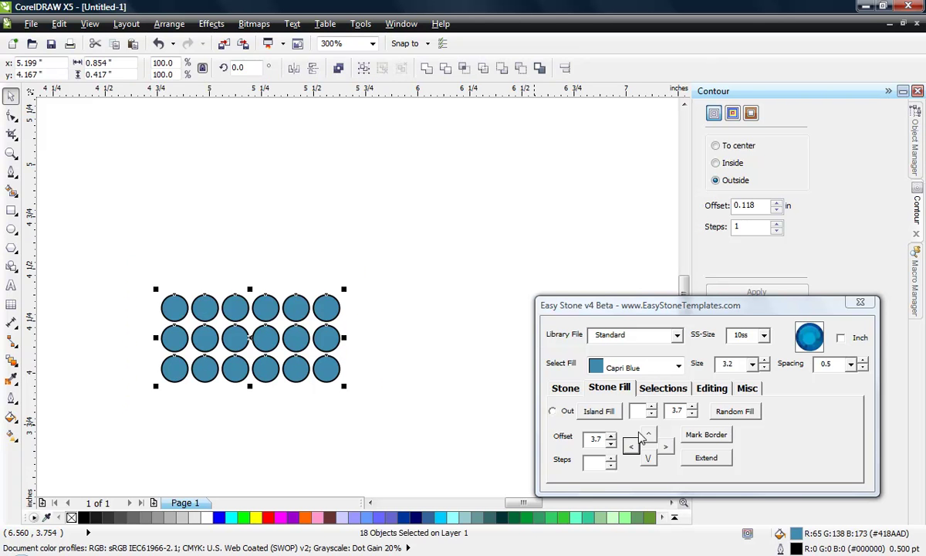
left_click(665, 446)
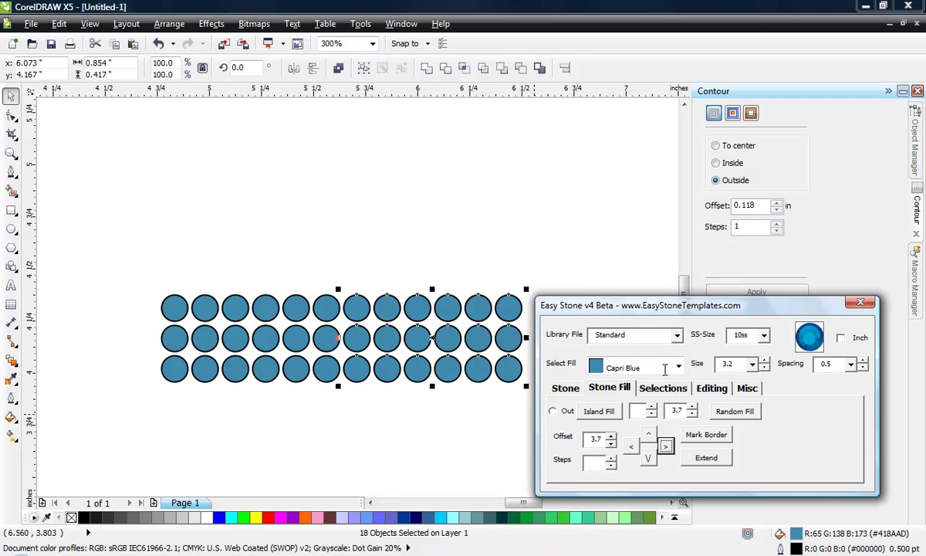
Change the fill and name of the right-hand 18 stones to Crystal with Rename And Fill
left_click(637, 367)
scroll(671, 397, "up", 1)
left_click(645, 386)
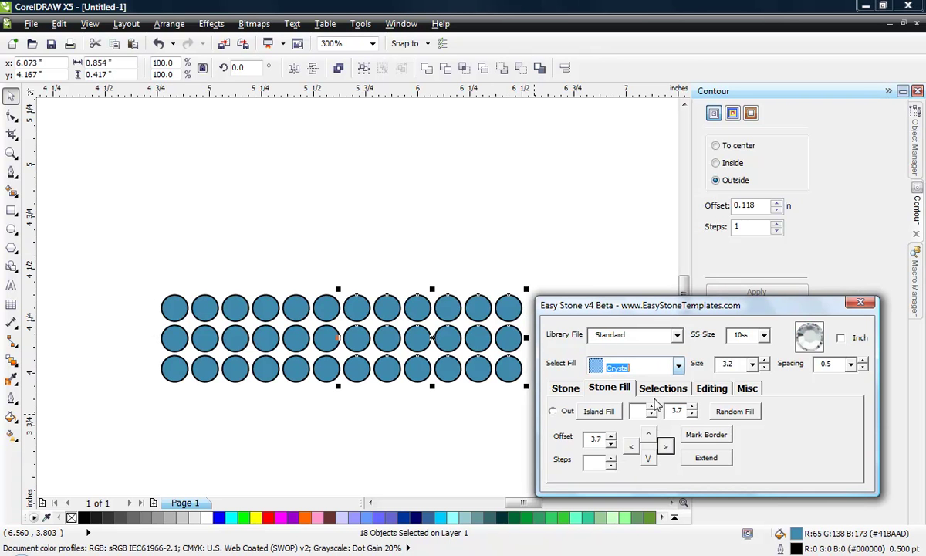
left_click(564, 388)
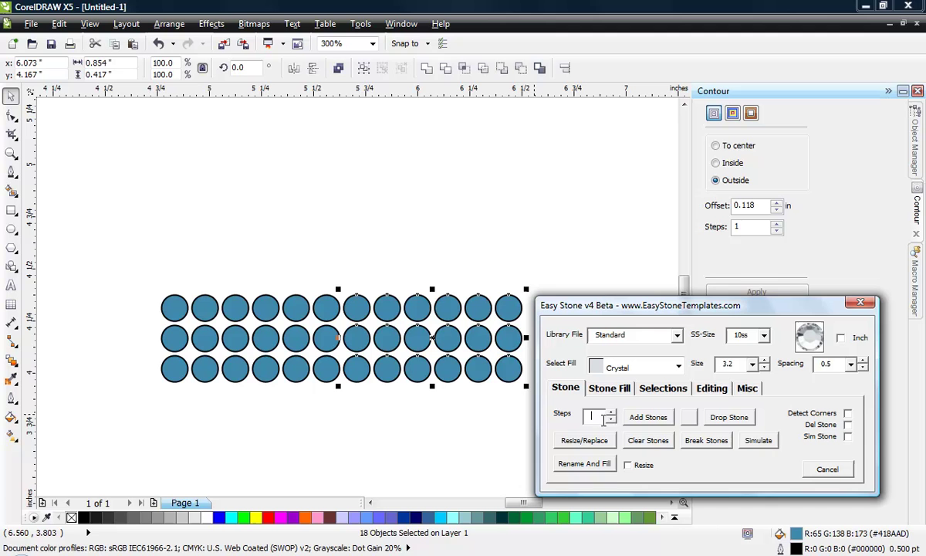
left_click(588, 464)
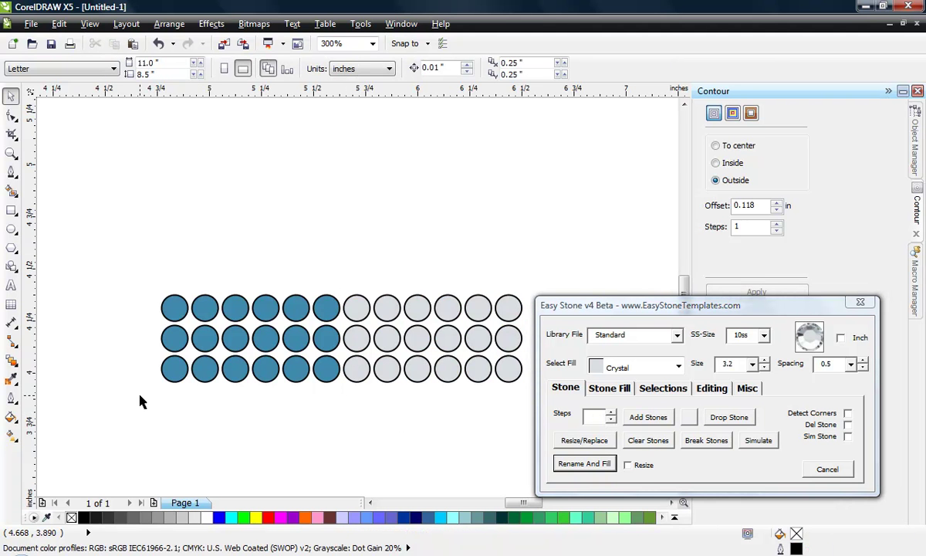
Repeat the four leftmost stones of the bottom row once to the left, and delete the outermost copy
left_click_drag(139, 401, 285, 355)
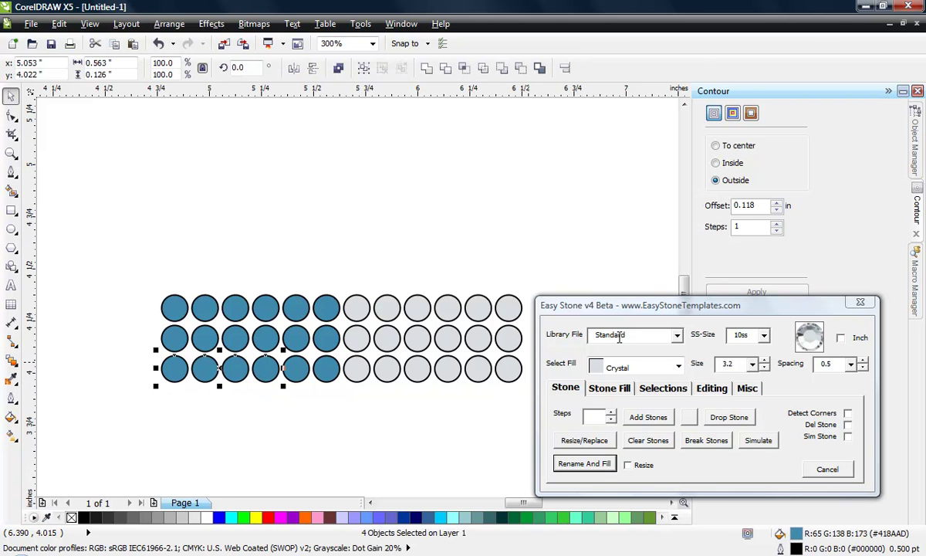
left_click(609, 387)
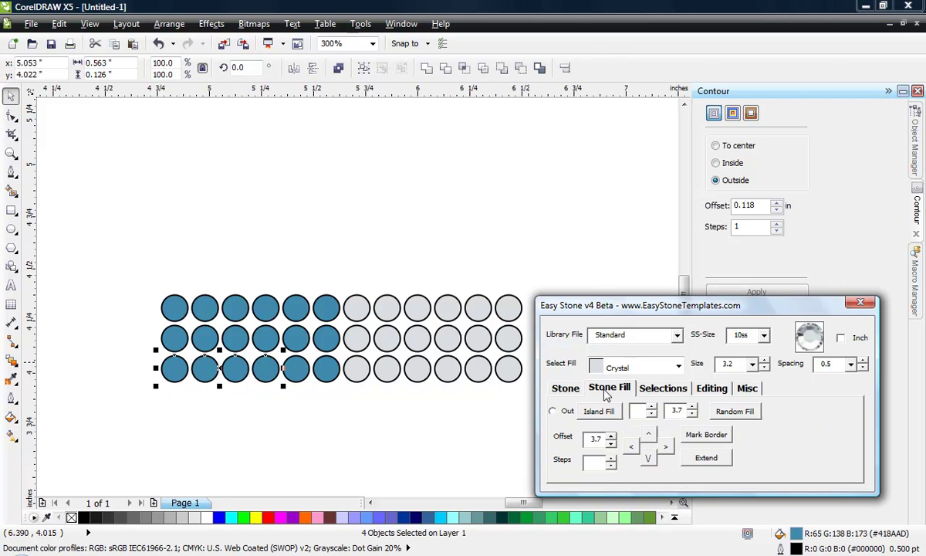
left_click(631, 448)
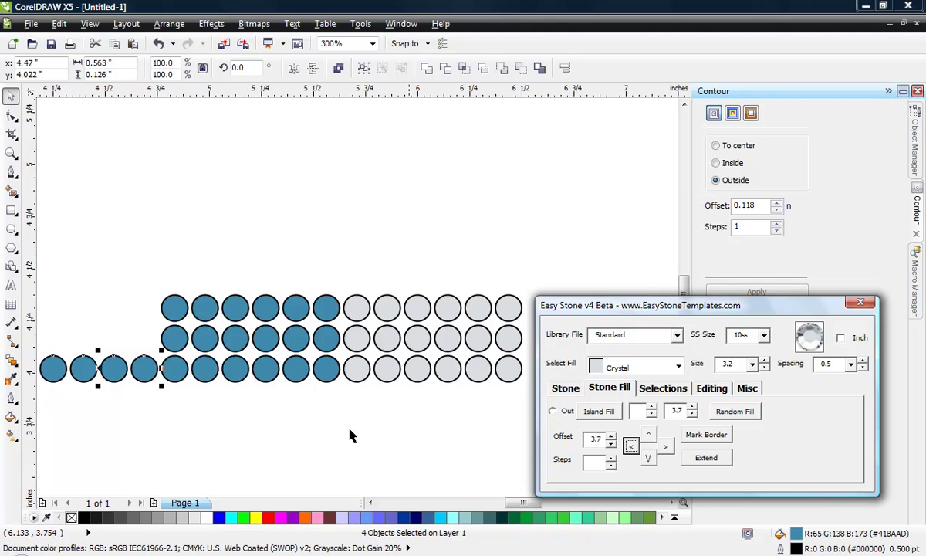
left_click(344, 390)
scroll(346, 390, "down", 2)
scroll(224, 403, "up", 4)
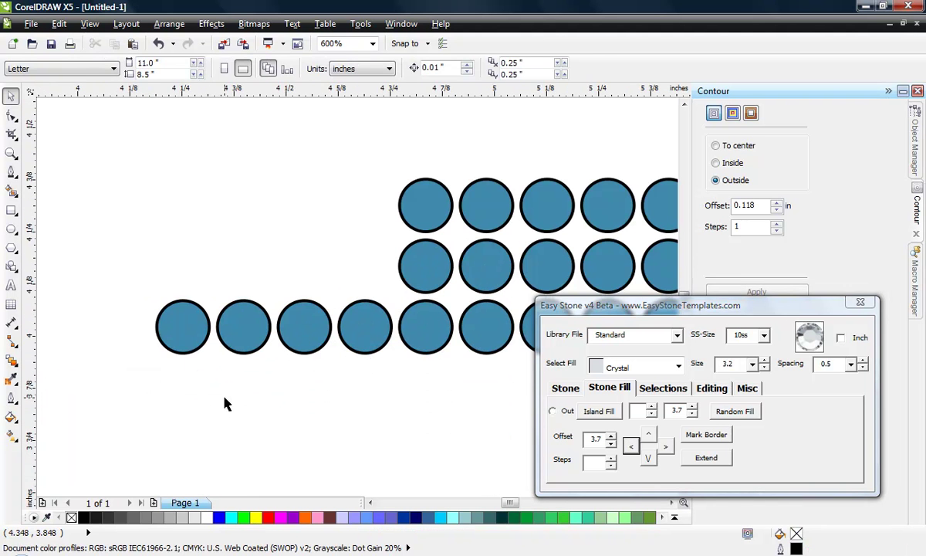
left_click(168, 330)
key("Delete")
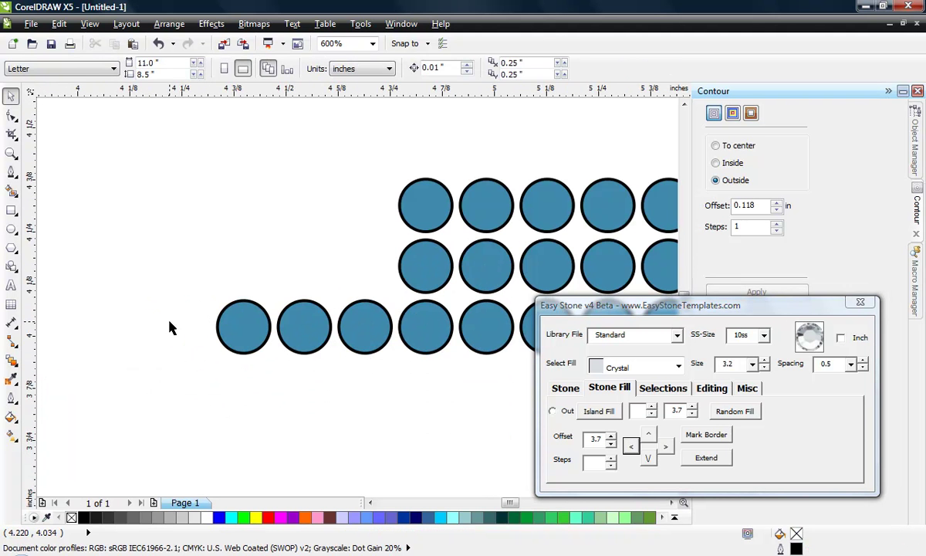
Move the two outermost stones of the bottom row downward, placing the second at about X 4.551", Y 3.981", to start a flared knob
left_click(228, 340)
left_click_drag(238, 327, 246, 394)
scroll(294, 345, "up", 2)
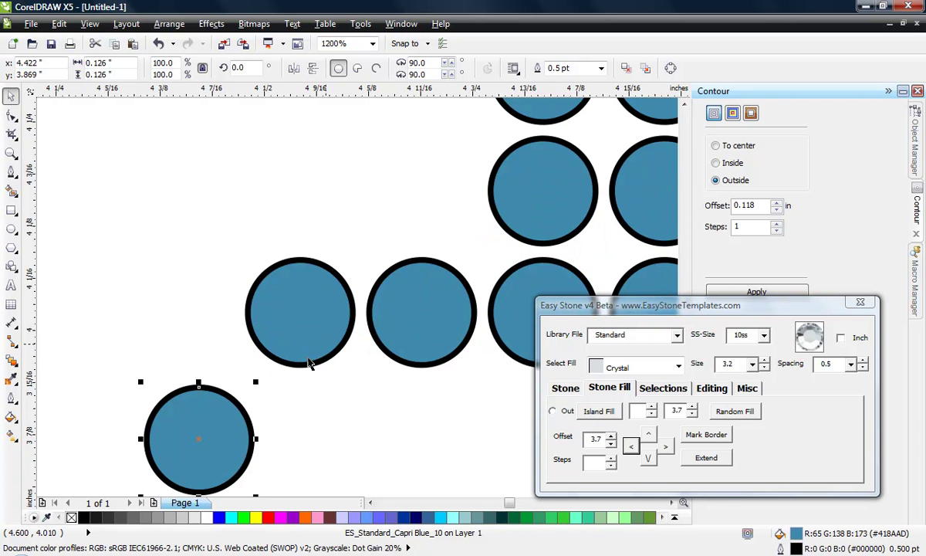
scroll(309, 365, "down", 1)
scroll(300, 267, "up", 2)
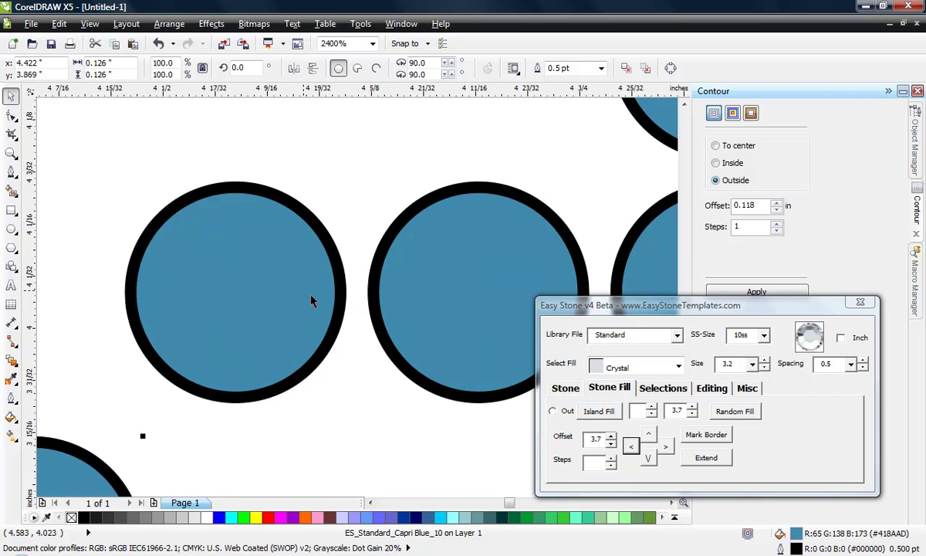
left_click_drag(260, 290, 271, 340)
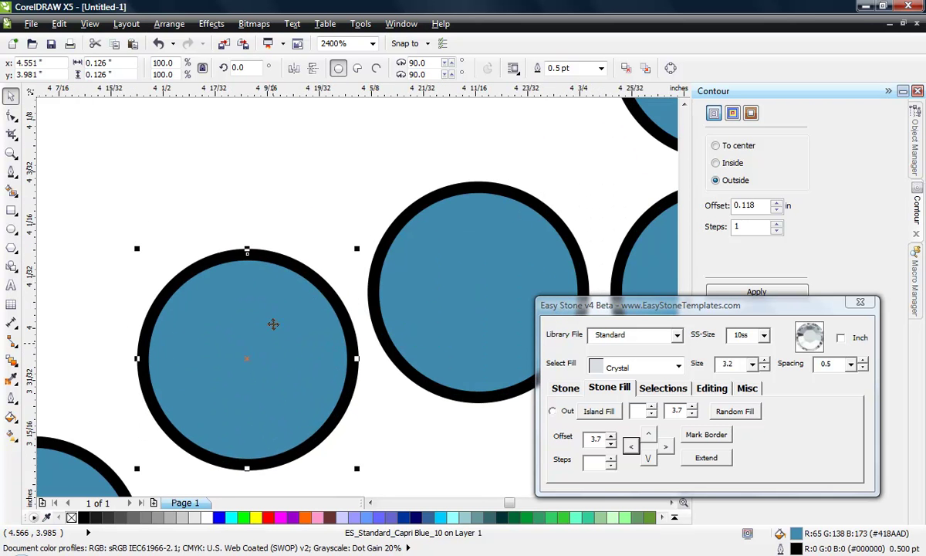
scroll(268, 201, "down", 1)
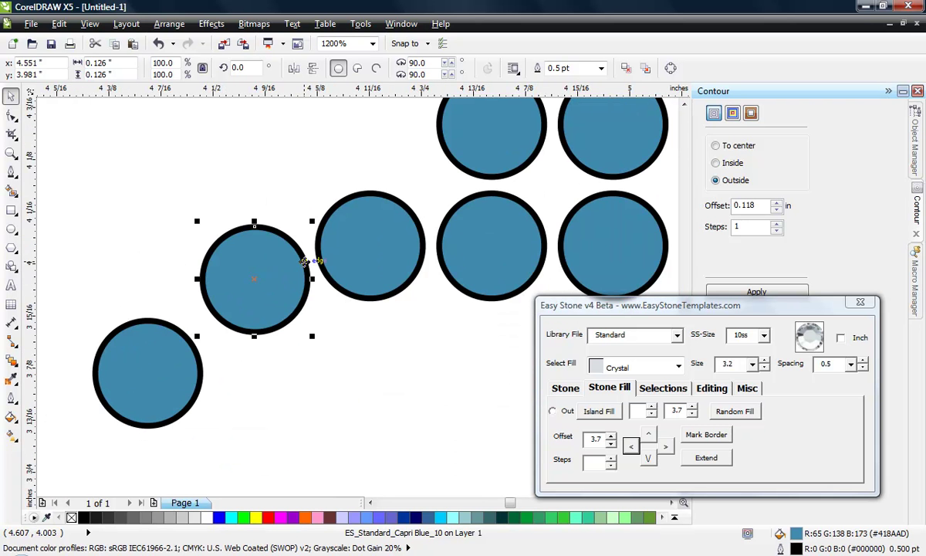
scroll(248, 281, "up", 1)
scroll(248, 281, "down", 1)
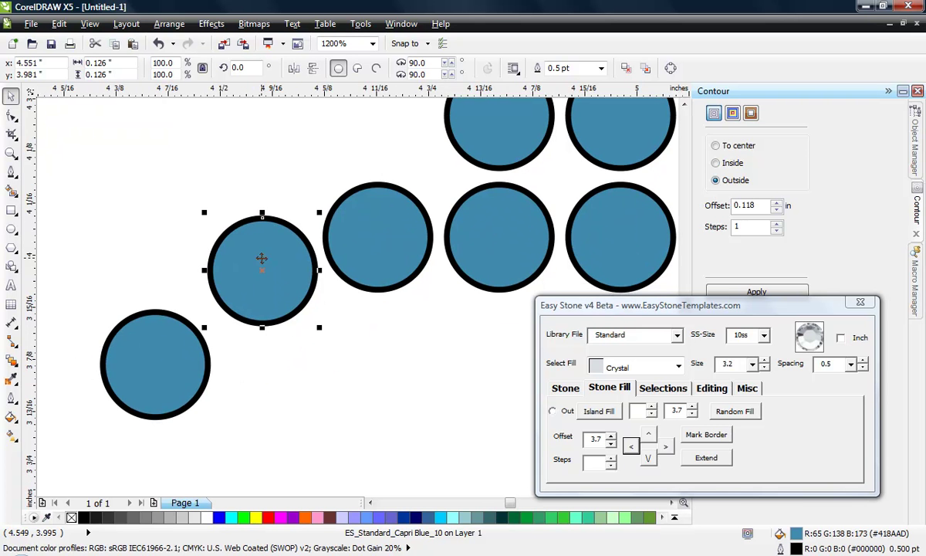
Move the outermost knob stone closer to its neighbour, at about X 4.439", Y 3.888"
left_click(201, 366)
left_click_drag(185, 364, 199, 347)
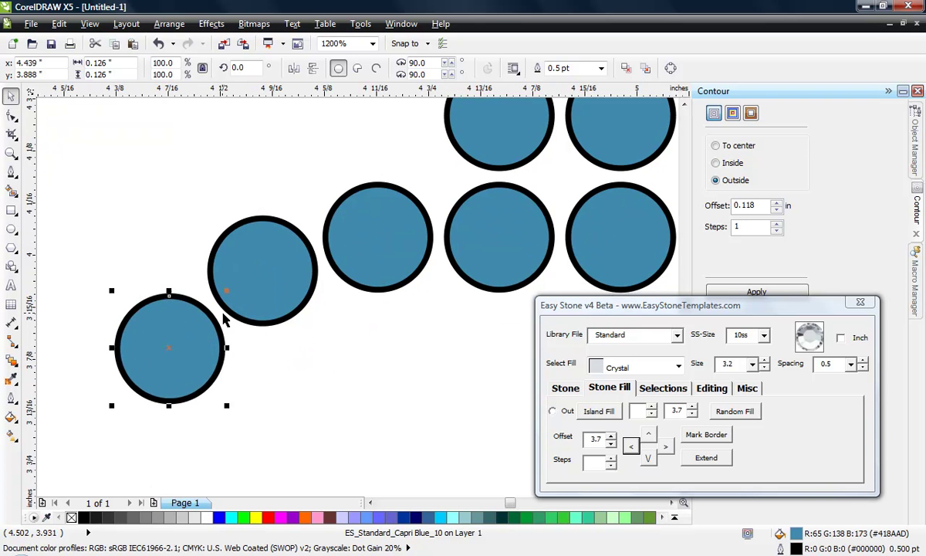
scroll(223, 320, "up", 1)
scroll(235, 322, "down", 2)
left_click(326, 355)
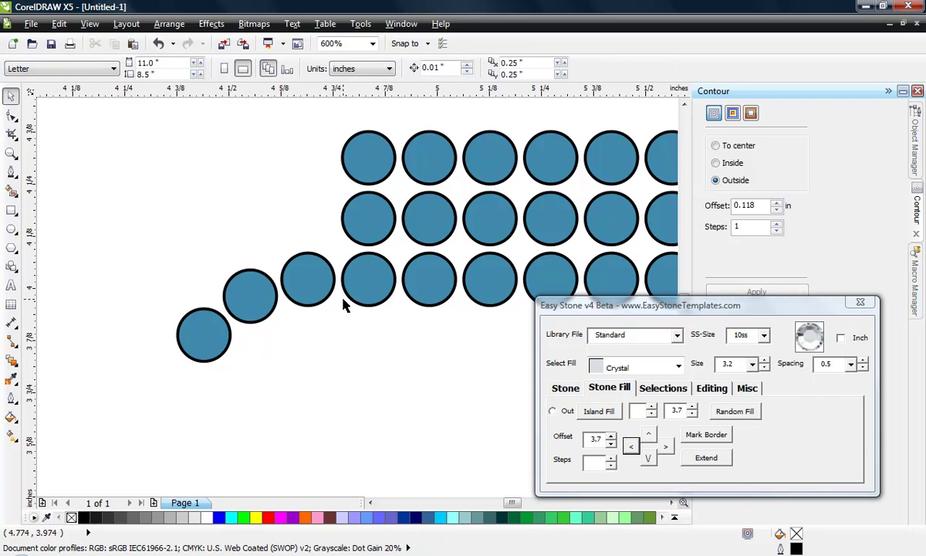
Duplicate the four leftmost bottom-row stones, mirror the copy vertically, and align it with the left end of the top row
scroll(239, 328, "down", 1)
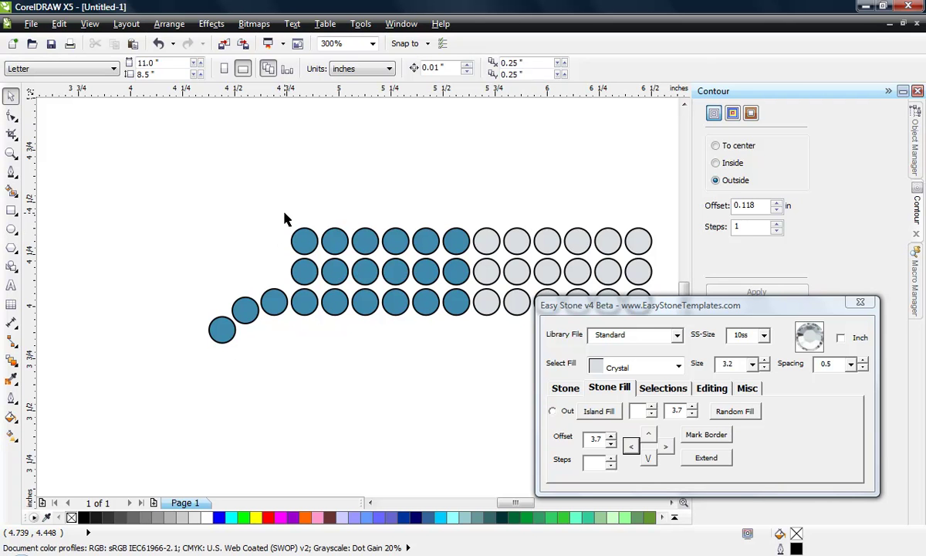
left_click_drag(176, 369, 329, 280)
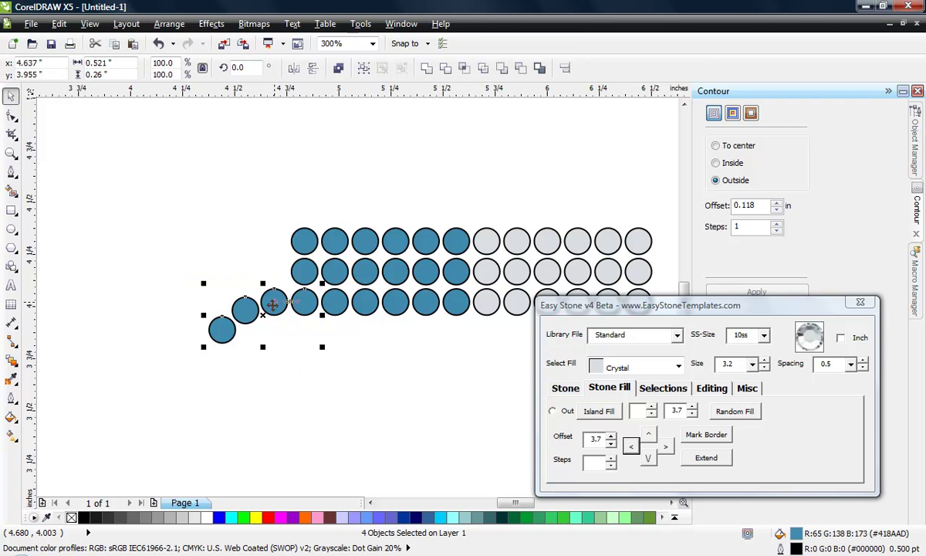
left_click_drag(271, 304, 149, 159)
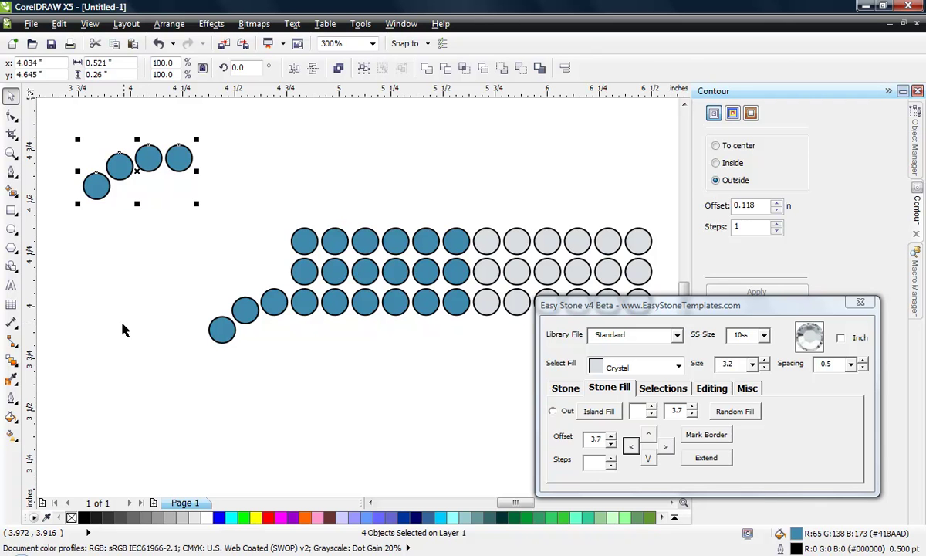
left_click(314, 68)
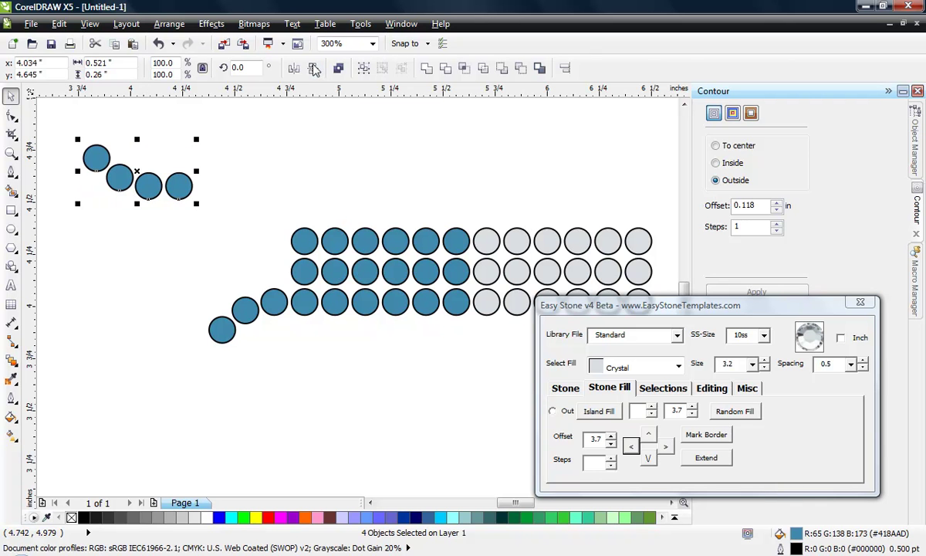
left_click_drag(178, 190, 305, 243)
left_click(306, 201)
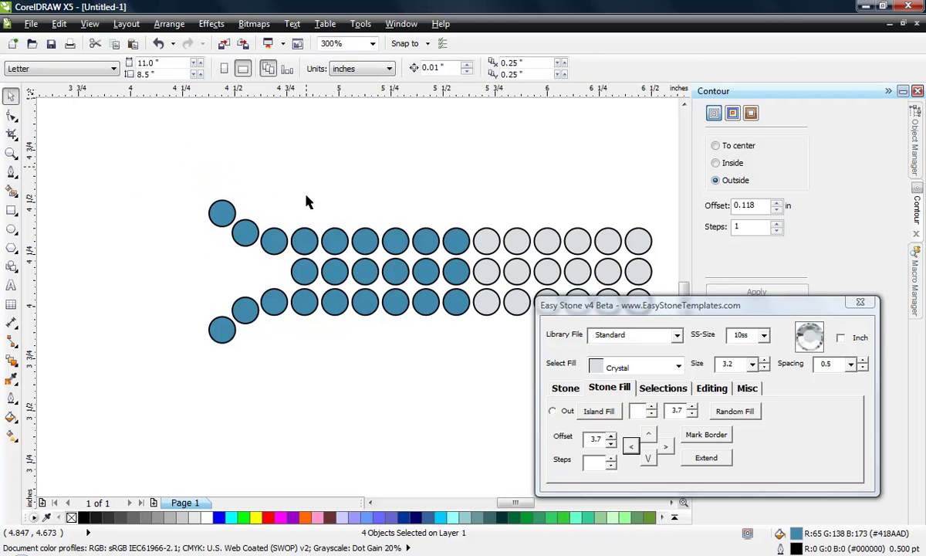
left_click(306, 240)
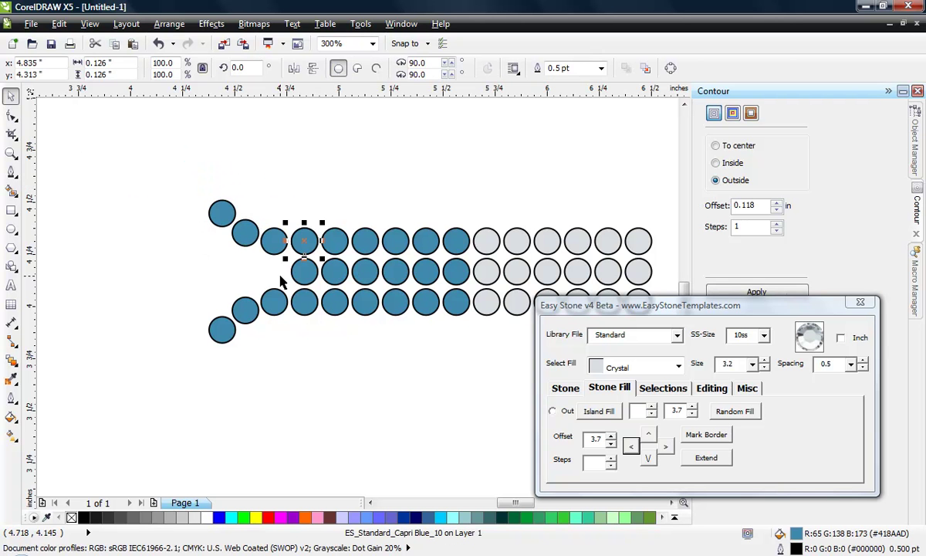
left_click(320, 343)
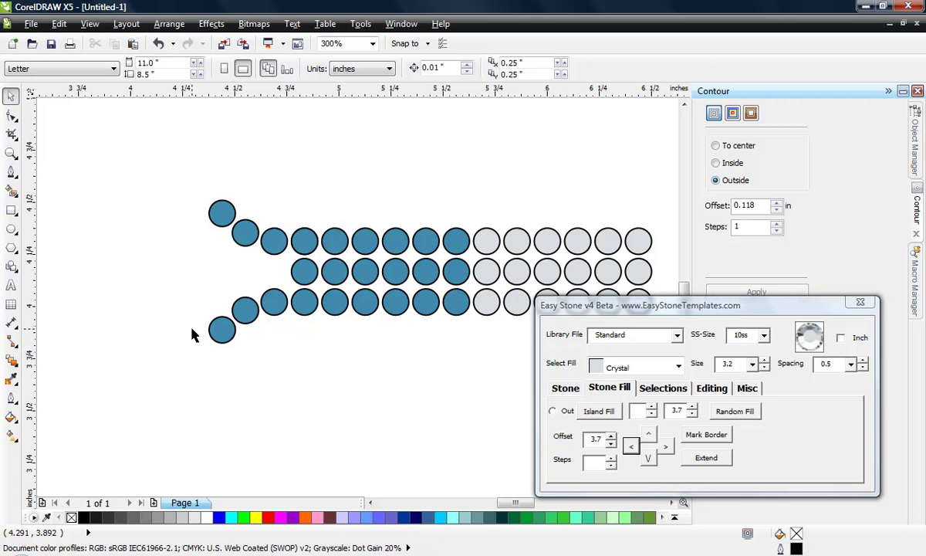
Try to connect the upper and lower outermost knob stones with intermediate stones along a path, and undo it
left_click(217, 218)
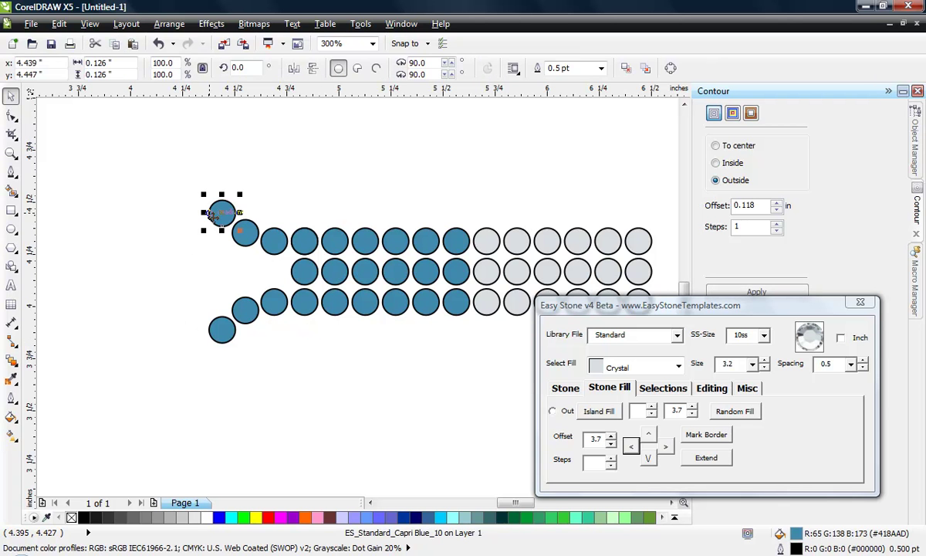
left_click(218, 326, "shift")
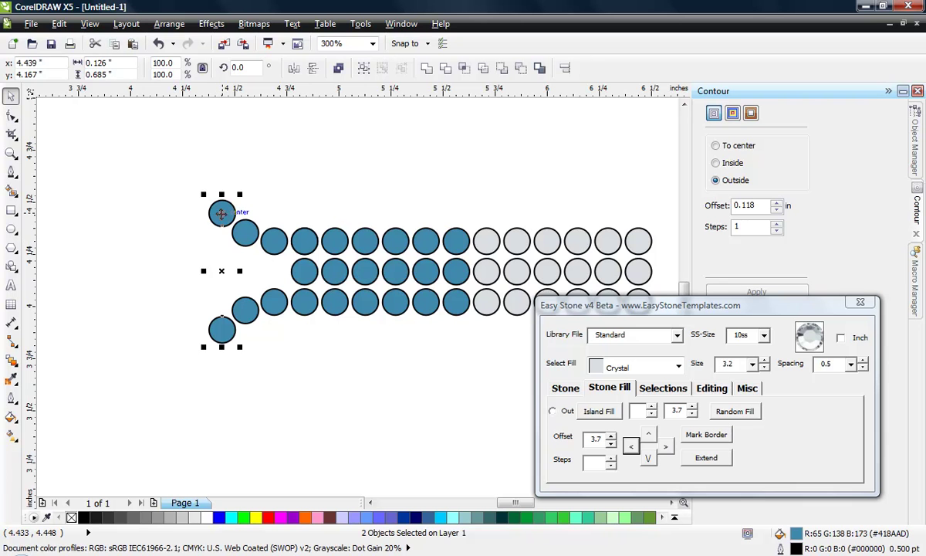
left_click(212, 244)
left_click(217, 213)
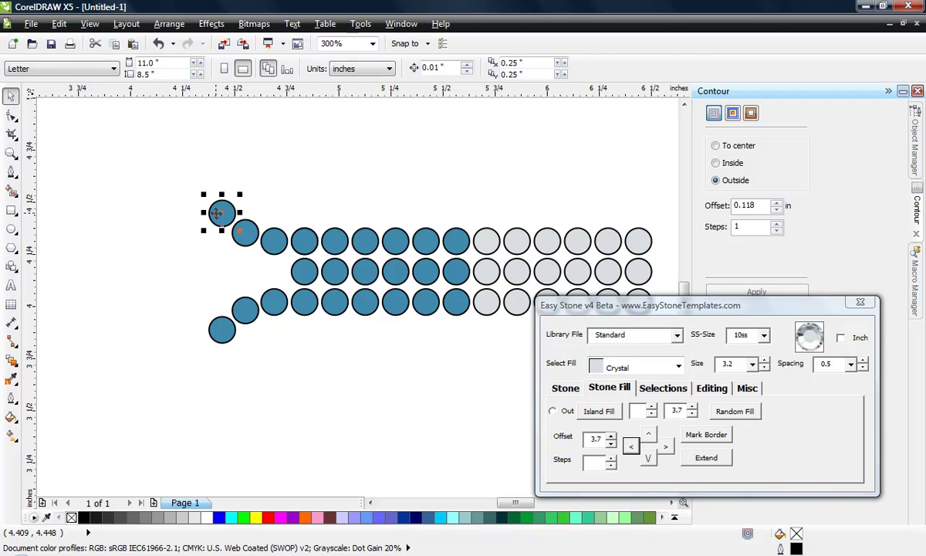
left_click(225, 331, "shift")
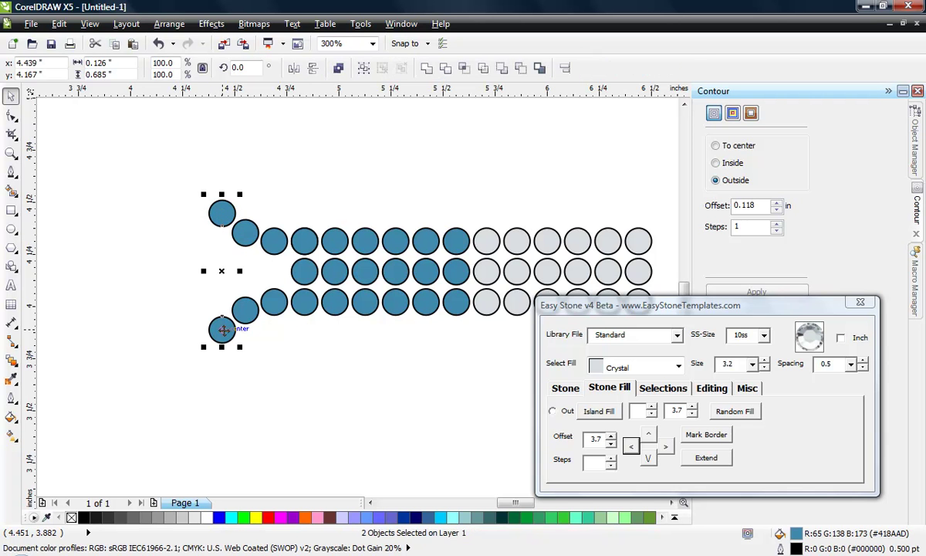
left_click(565, 388)
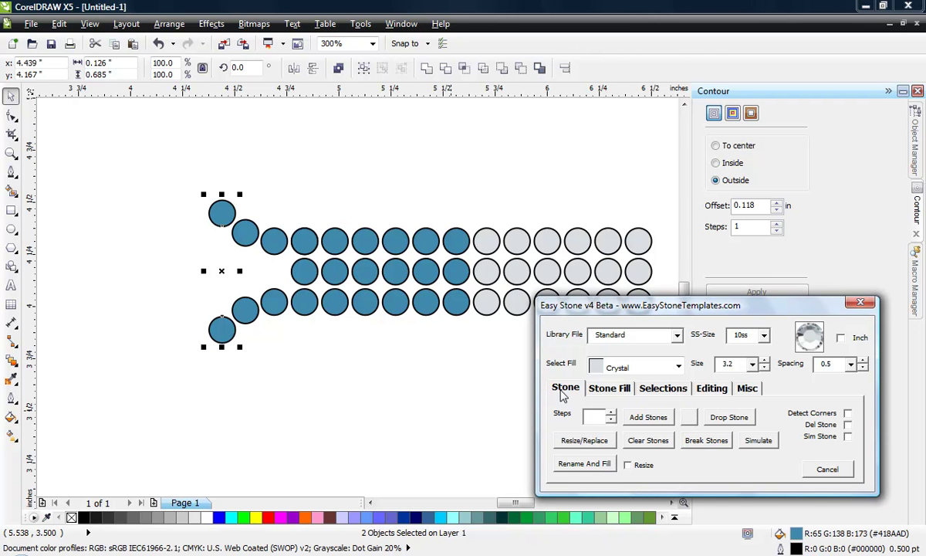
left_click(687, 418)
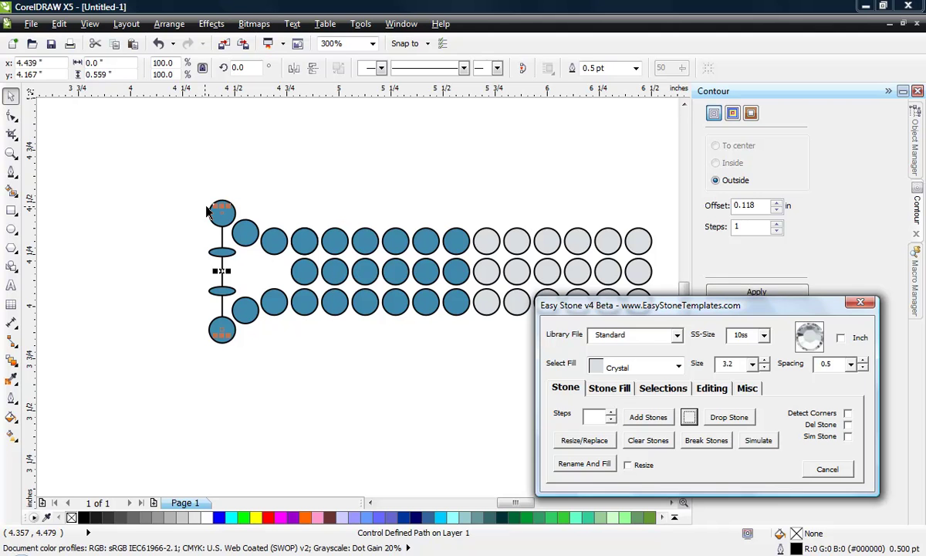
left_click(156, 378)
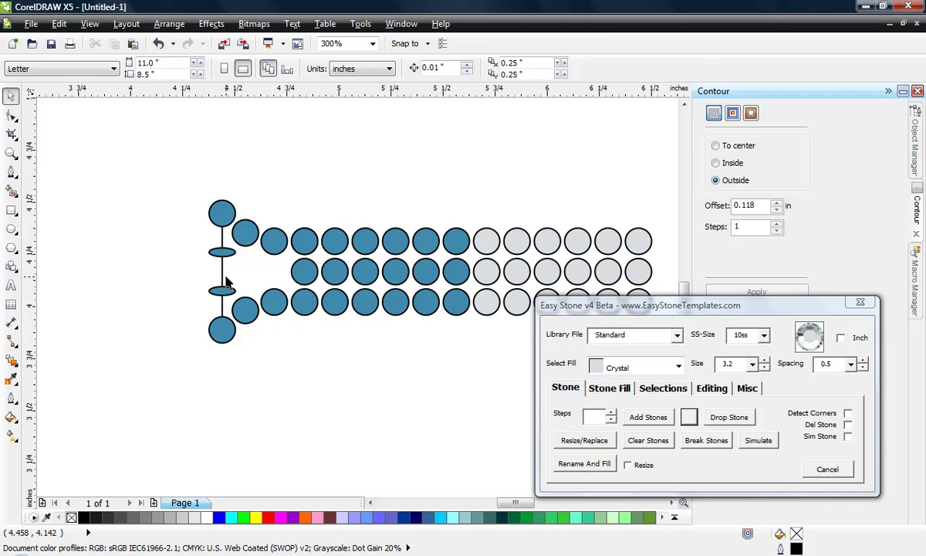
key("ctrl+z")
Mirror the upper outermost knob stone vertically, and connect it to the lower outermost one with intermediate stones along a straight path
left_click(218, 223)
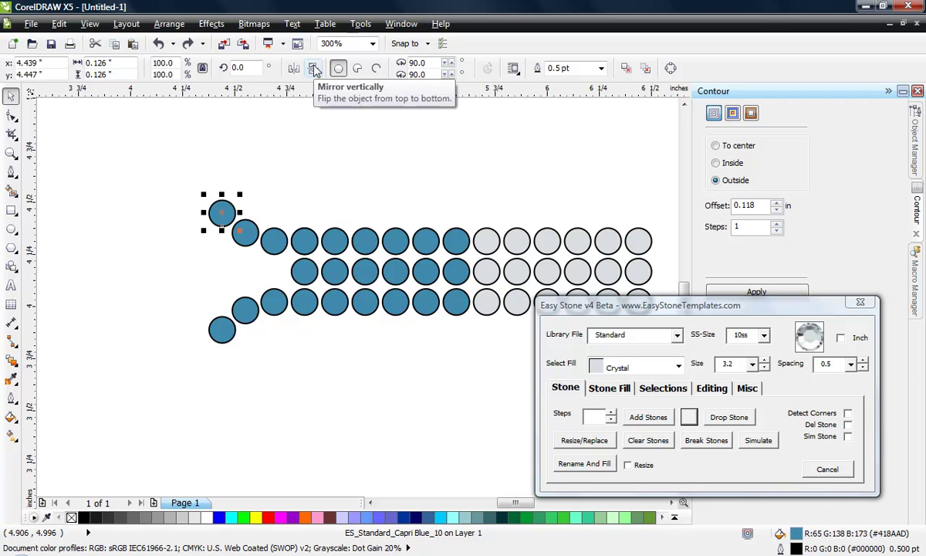
left_click(251, 184)
left_click(222, 216)
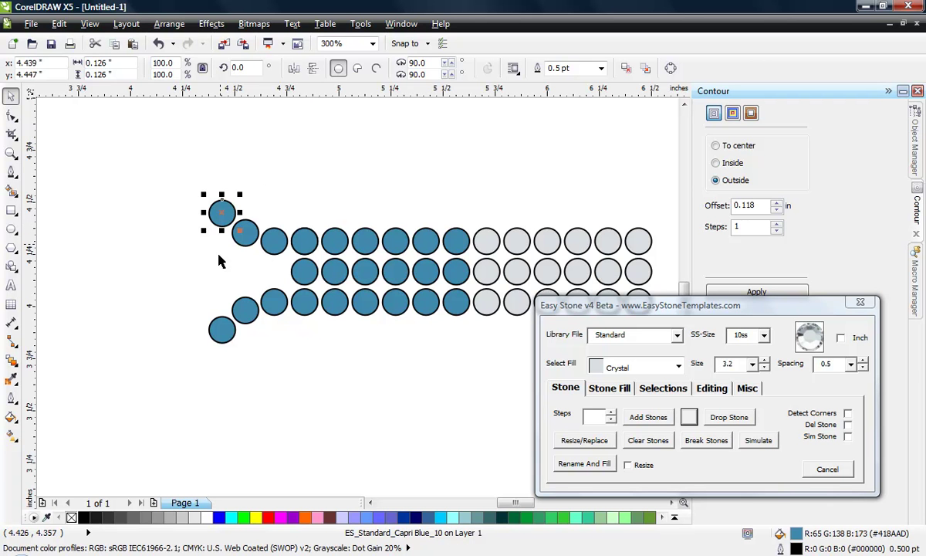
left_click(219, 325, "shift")
left_click(648, 420)
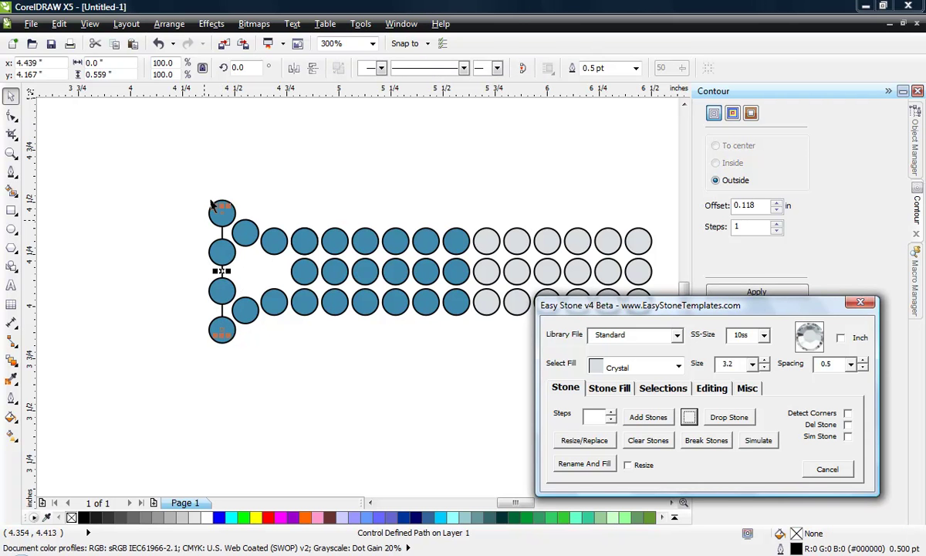
left_click(238, 368)
Bend the path connecting the knob stones outward to the left, making the curve about 0.141" wide
scroll(229, 297, "up", 1)
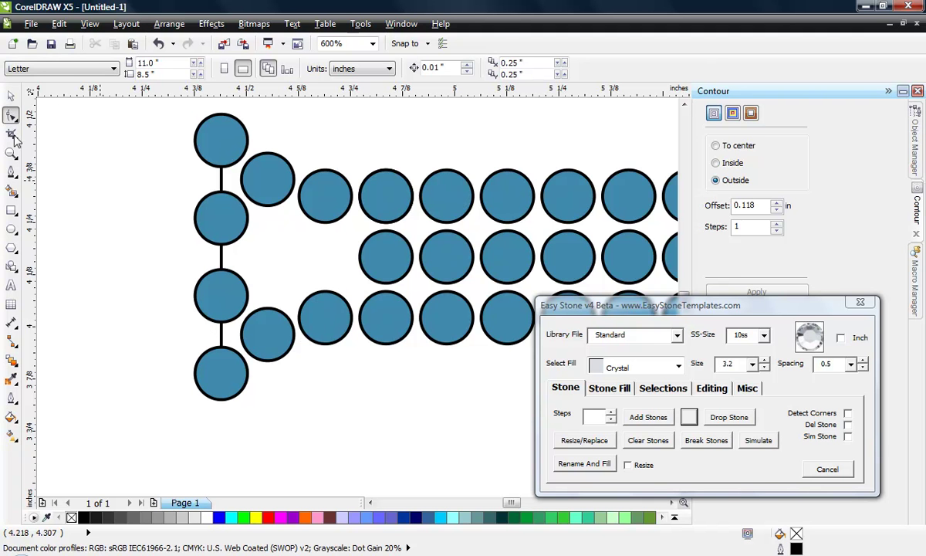
left_click(9, 116)
left_click(10, 116)
left_click(46, 114)
left_click(222, 262)
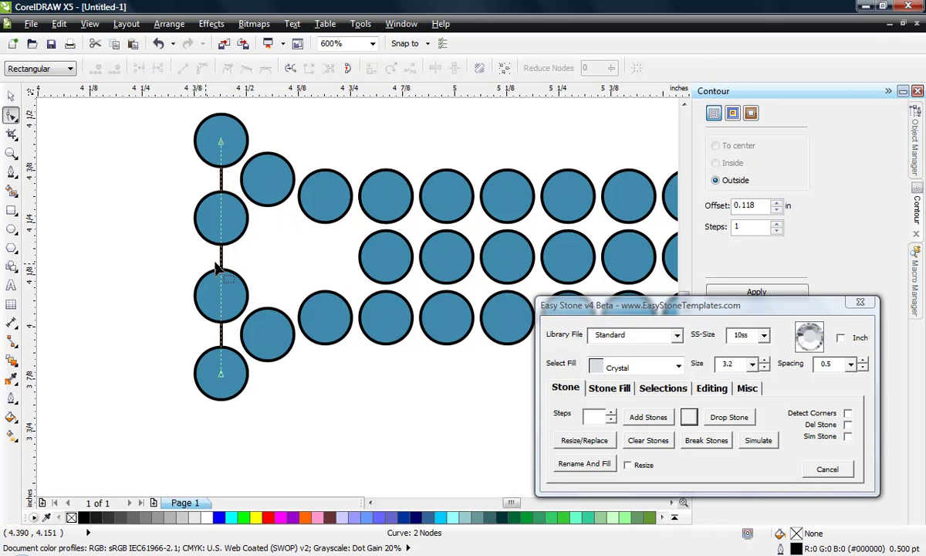
left_click_drag(223, 262, 161, 265)
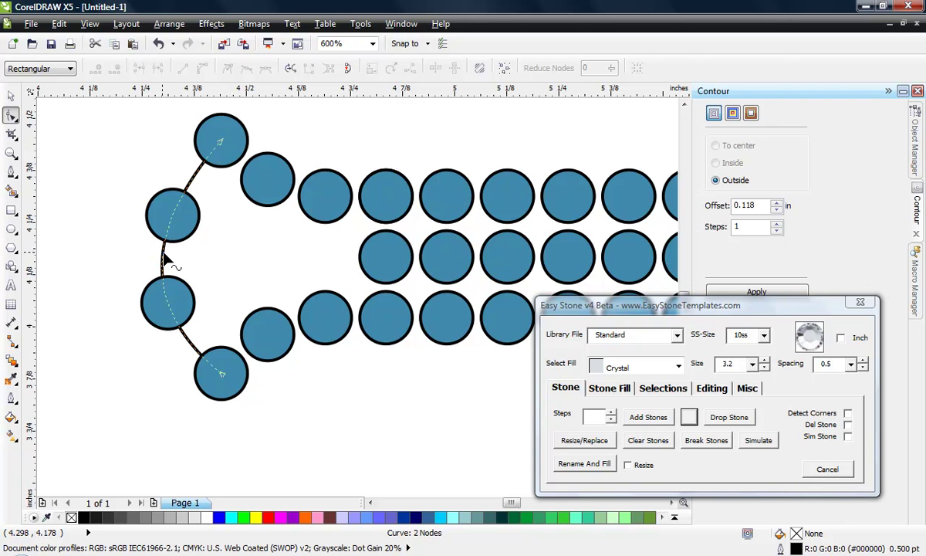
left_click_drag(164, 259, 137, 289)
left_click(11, 96)
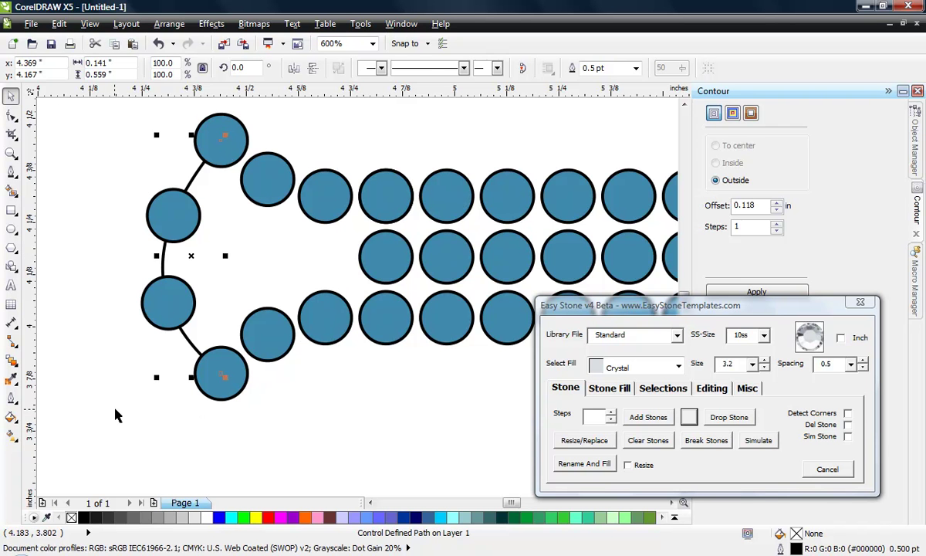
Increase the intermediate stones along the curved knob path to three
left_click(152, 358)
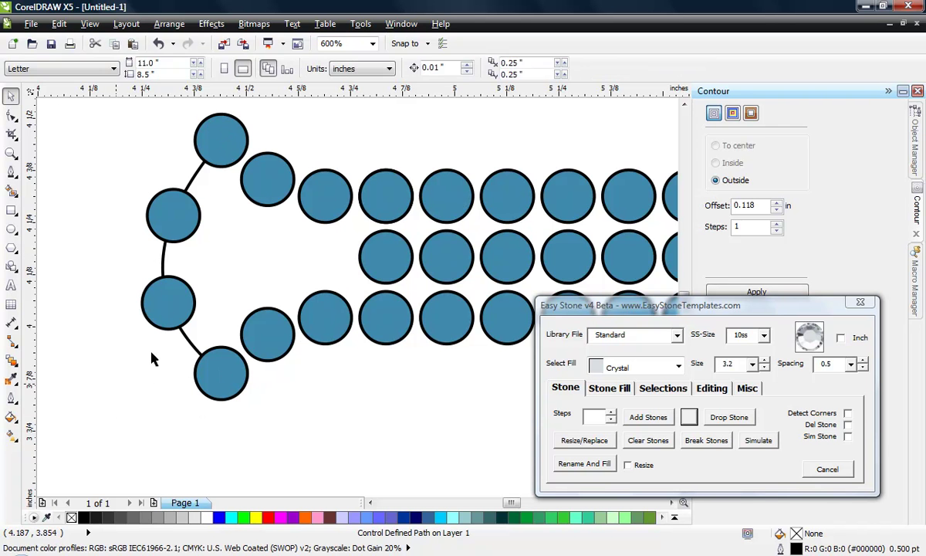
left_click(187, 219)
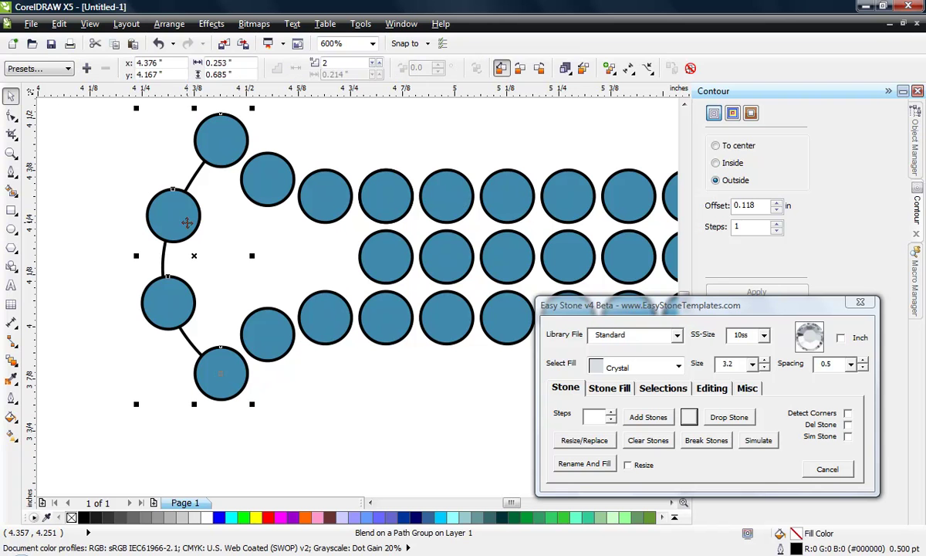
left_click(610, 414)
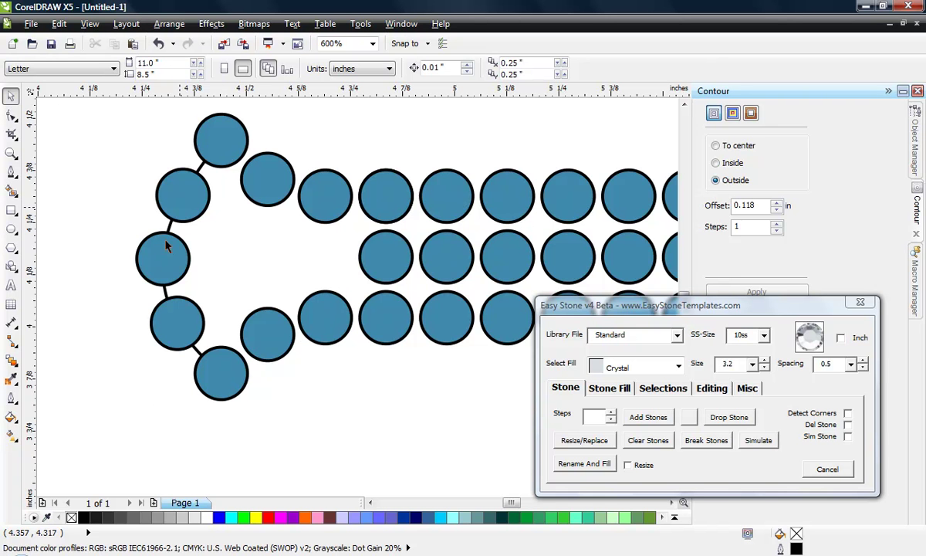
Place a horizontal guideline through the centre of the middle stone row, at Y 4.167"
scroll(132, 365, "down", 2)
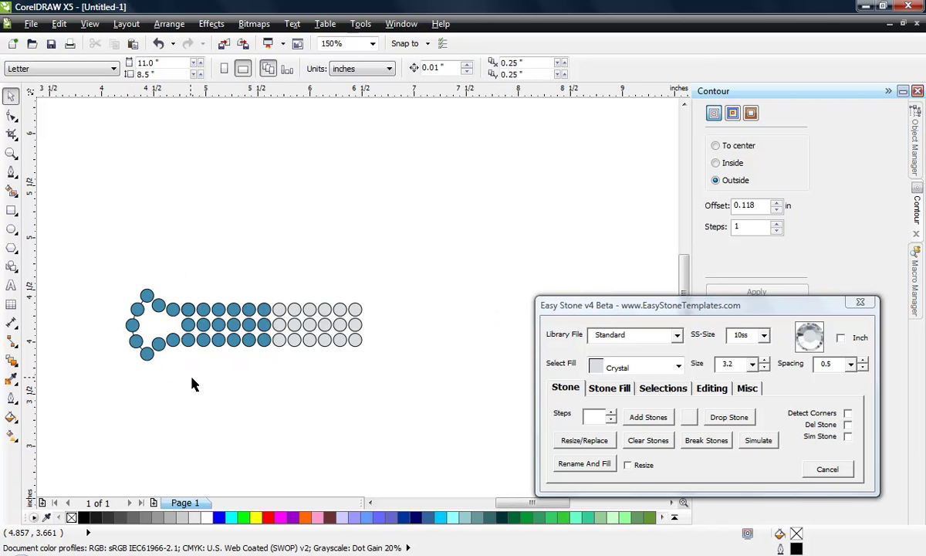
scroll(112, 287, "down", 1)
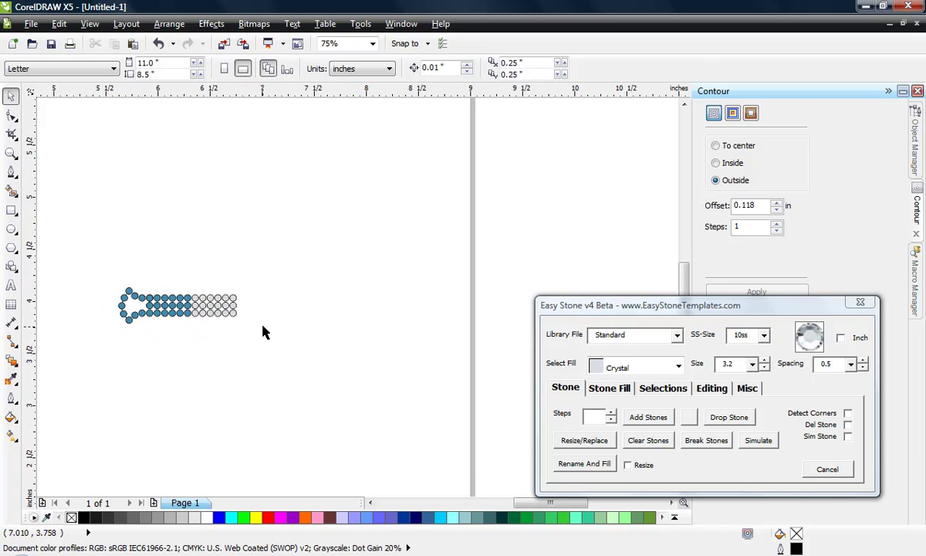
scroll(265, 327, "up", 1)
left_click_drag(280, 98, 205, 282)
scroll(205, 282, "up", 1)
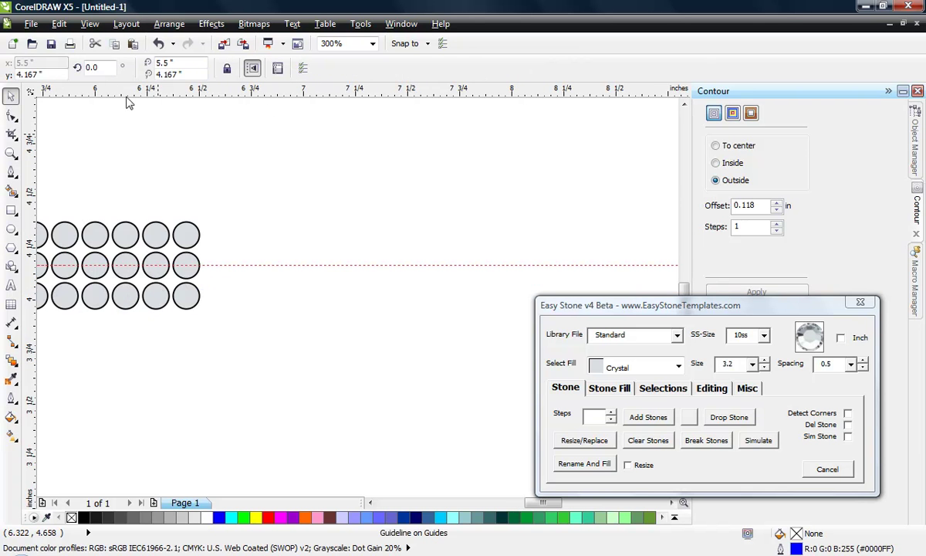
Draw a two-segment Pen path from the centre of the bottom row's last crystal stone through about X 7.33", Y 3.94" to the guideline near X 8.45"
left_click(10, 172)
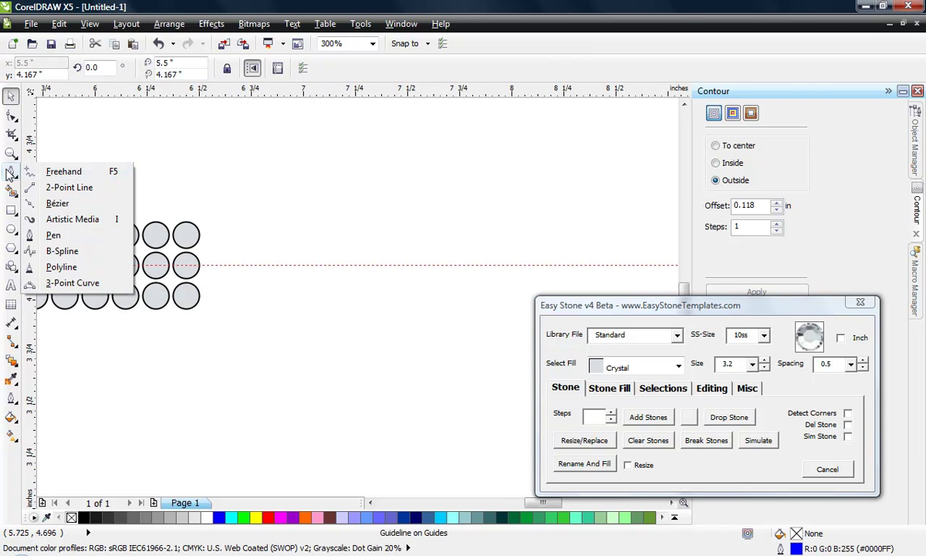
left_click(54, 236)
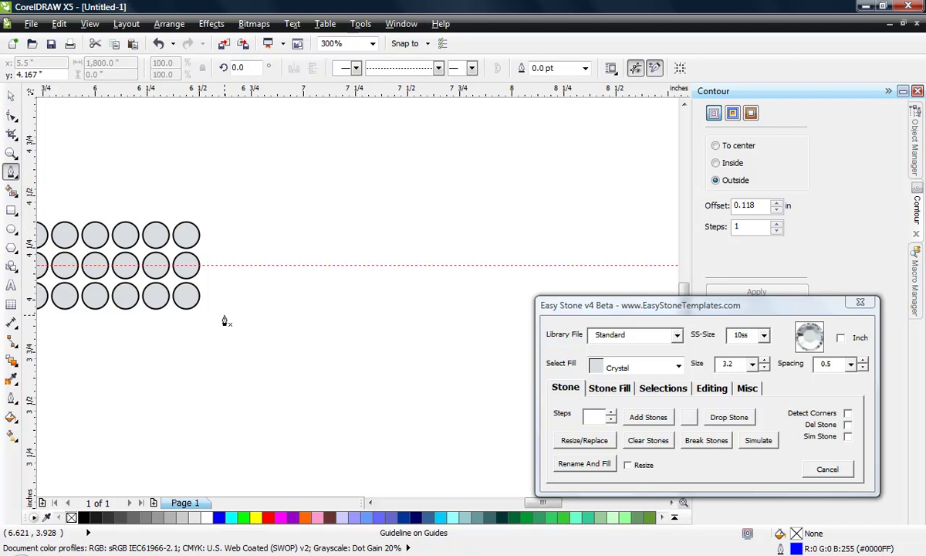
scroll(147, 249, "down", 1)
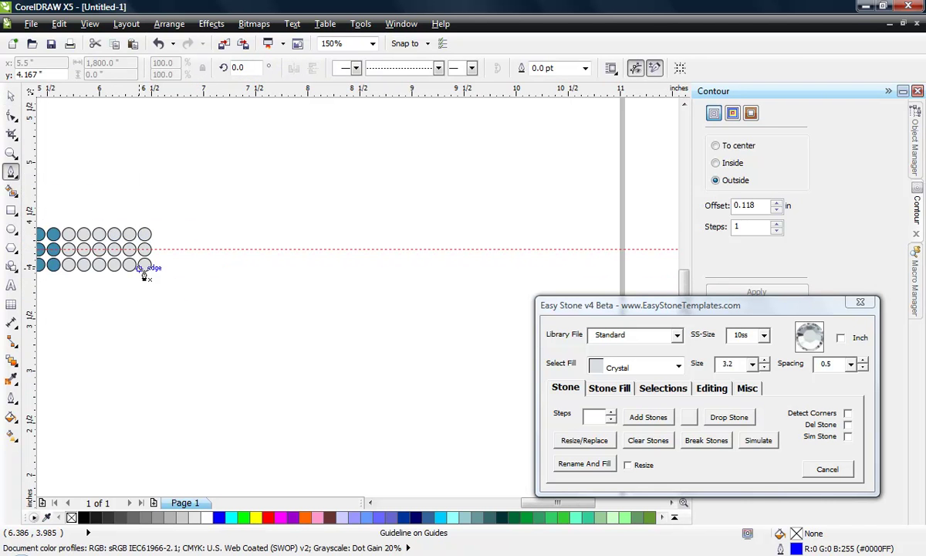
scroll(188, 262, "up", 1)
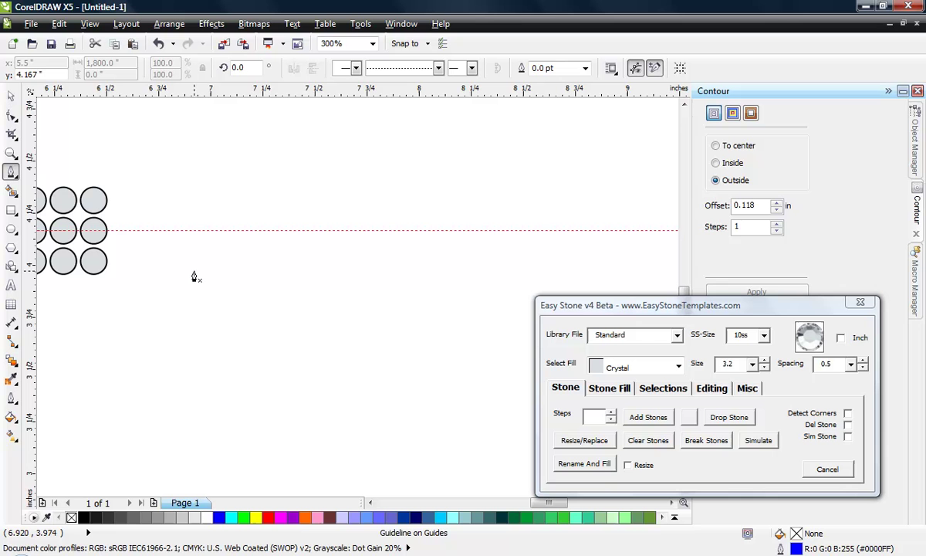
left_click(93, 262)
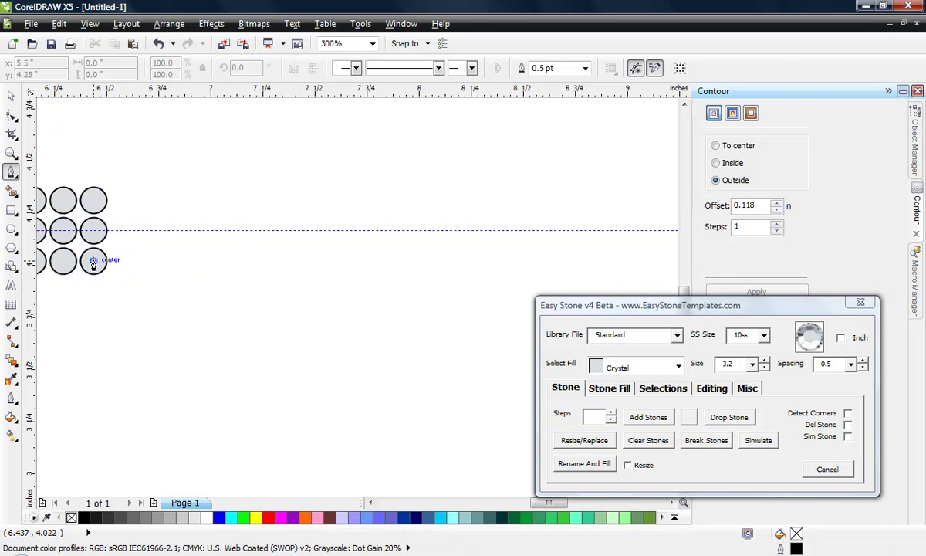
left_click(278, 279)
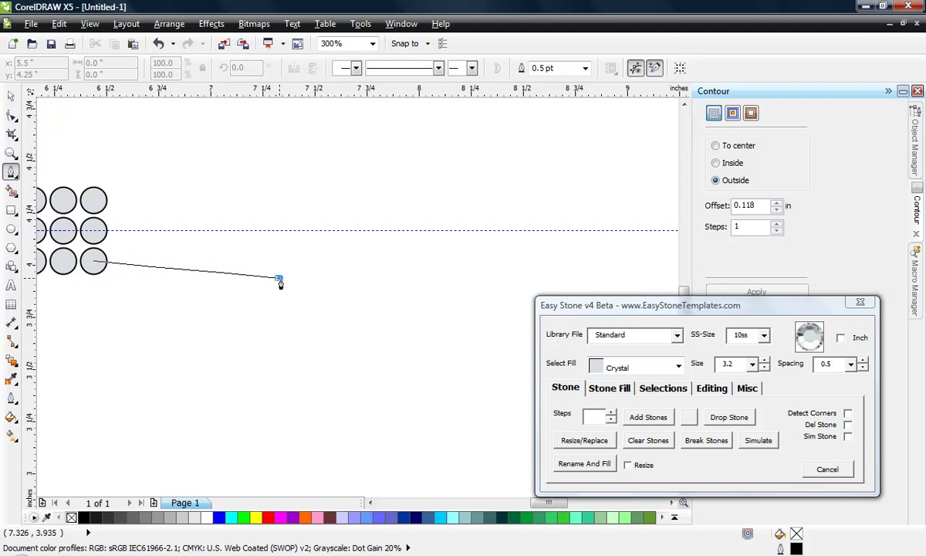
left_click(512, 231)
key("space")
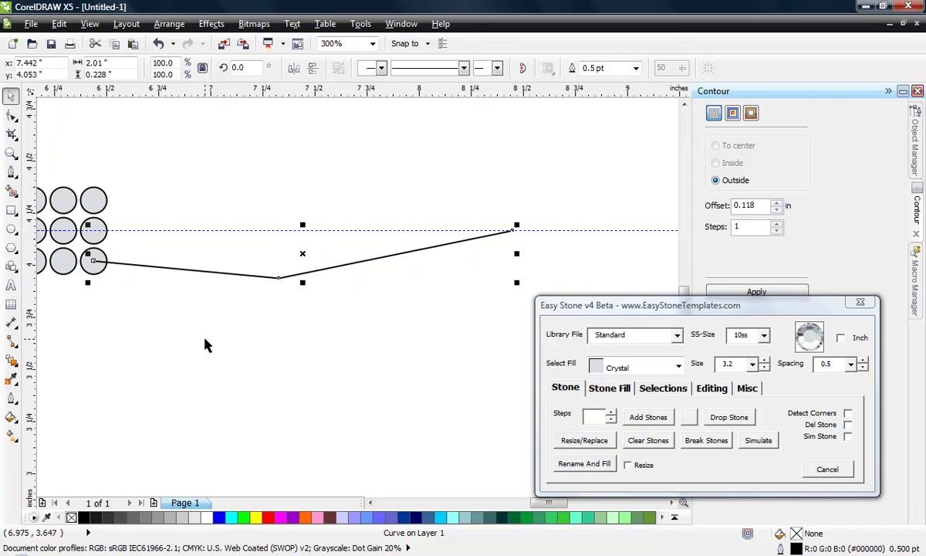
left_click(90, 24)
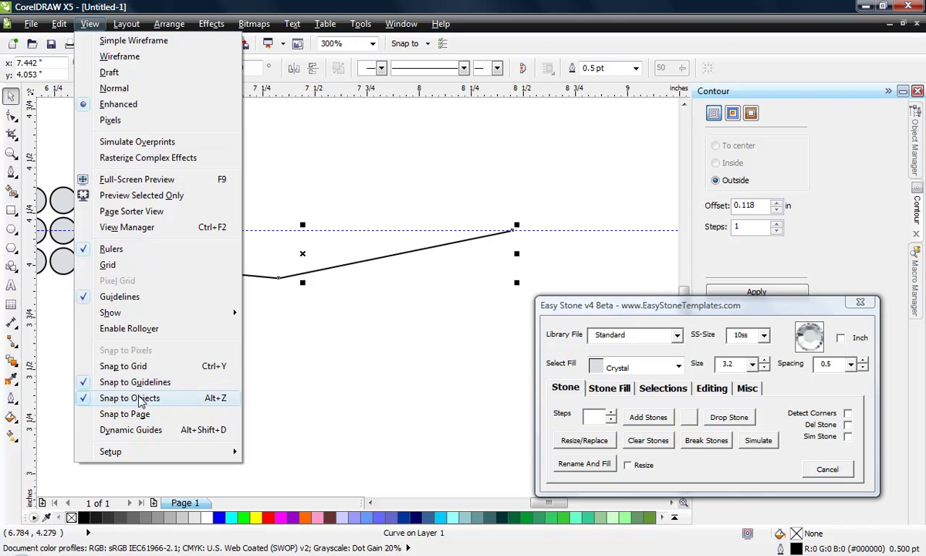
left_click(265, 147)
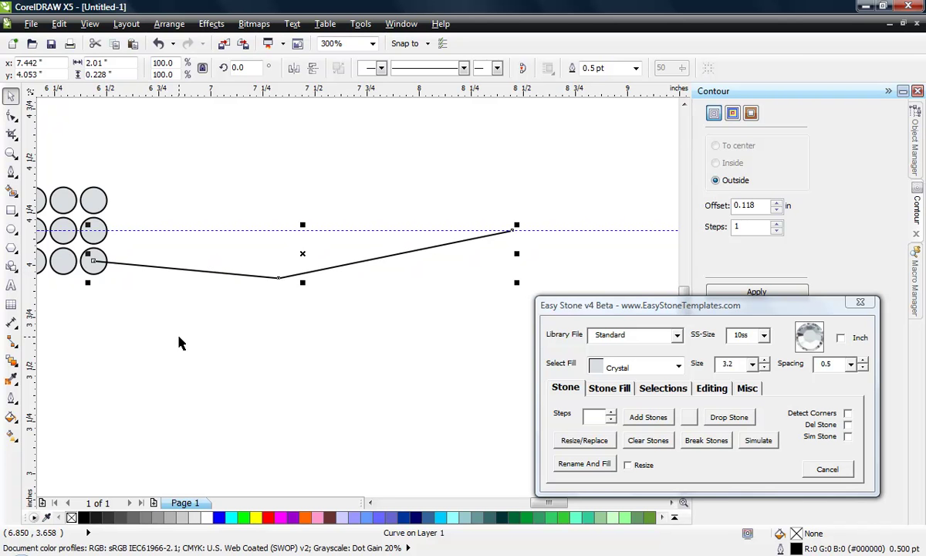
Convert all segments of the barrel path to curves, and bend the right segment outward into a rounded barrel end
left_click(13, 114)
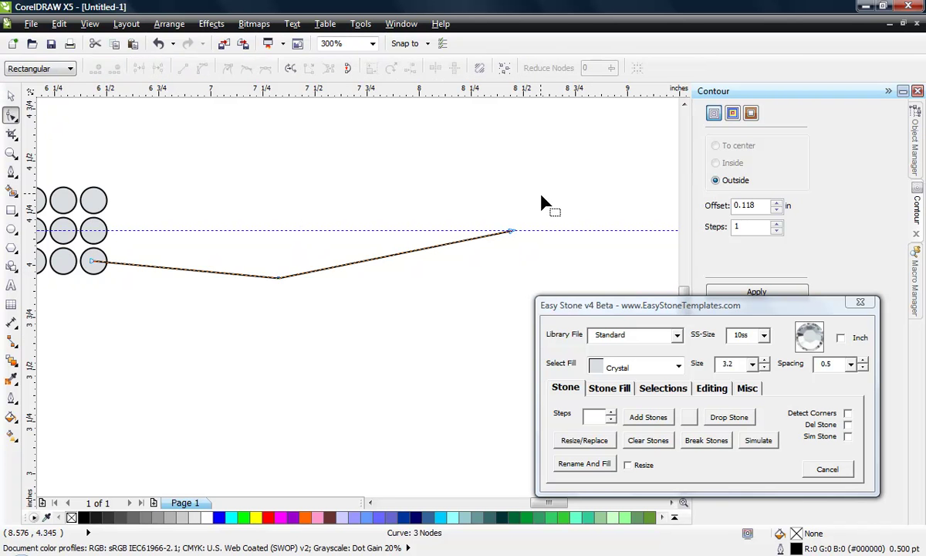
left_click_drag(542, 202, 59, 328)
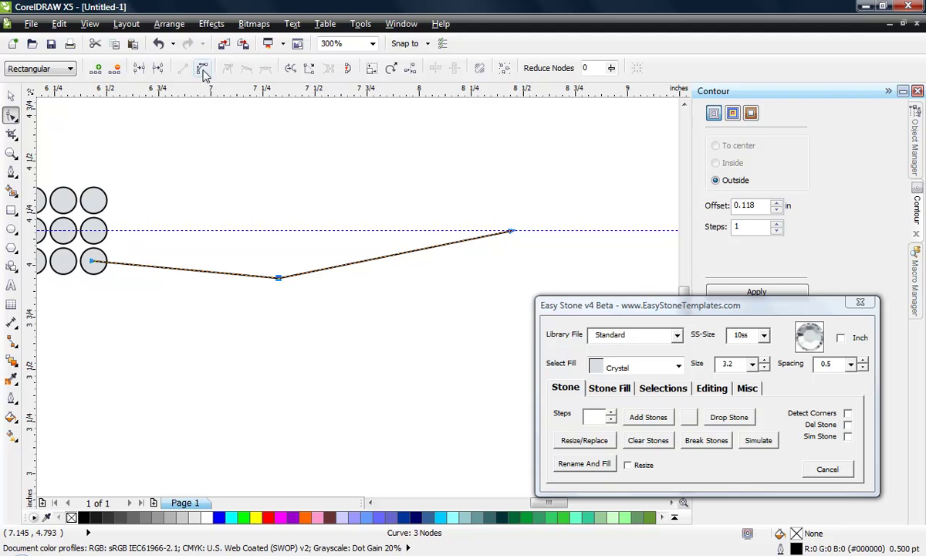
left_click(203, 71)
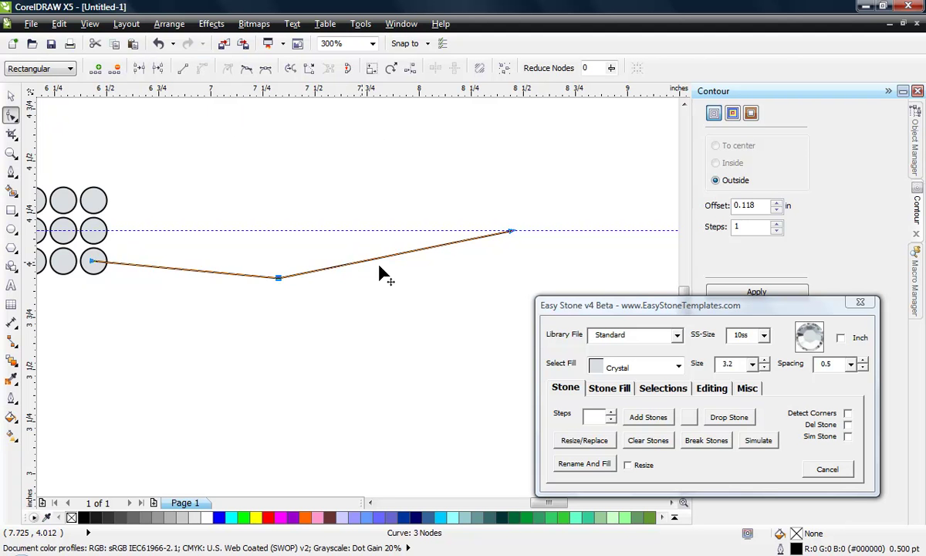
left_click_drag(379, 269, 440, 291)
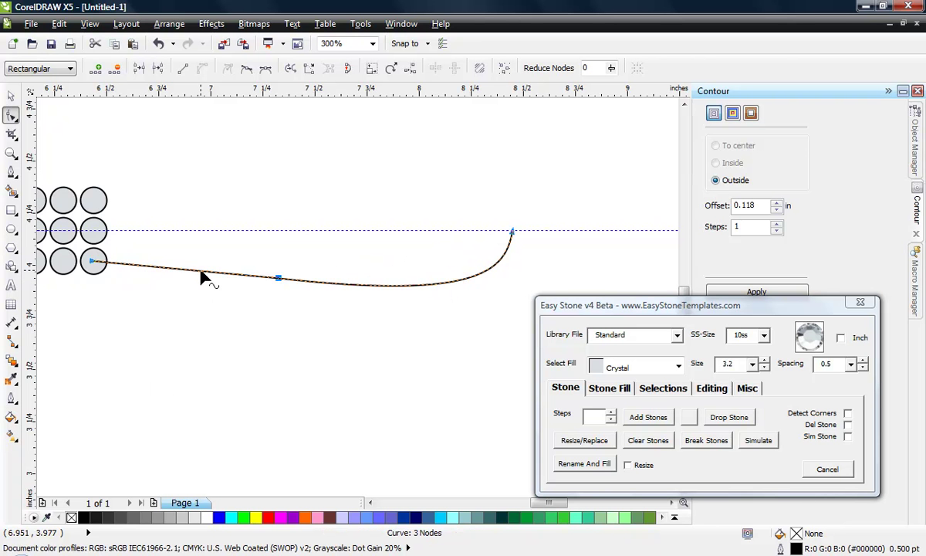
Bend the barrel path's left segment slightly upward and make its middle node symmetrical
left_click_drag(202, 274, 207, 263)
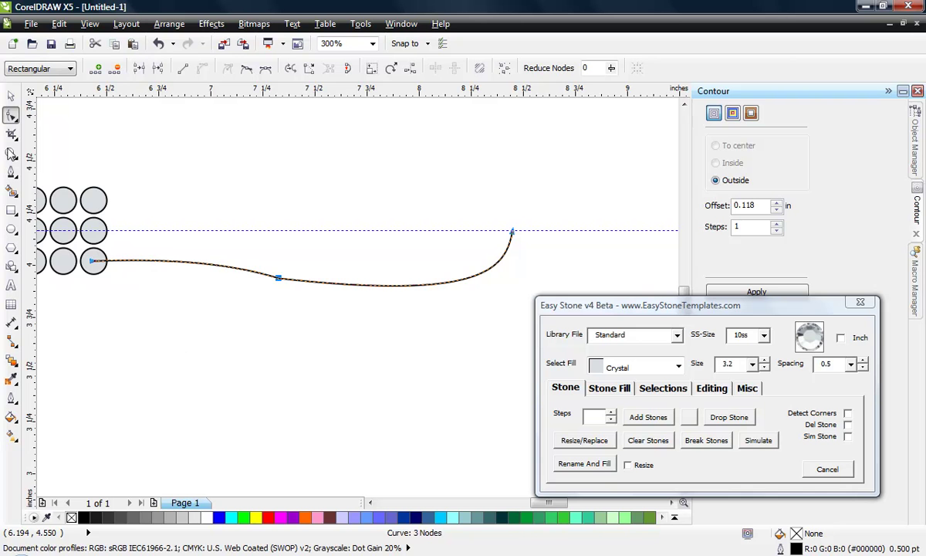
left_click(11, 95)
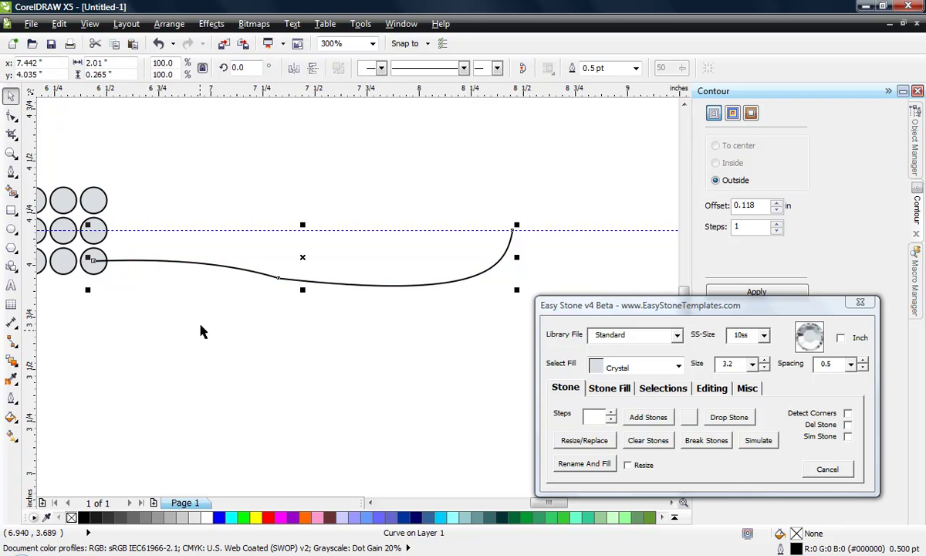
left_click(11, 114)
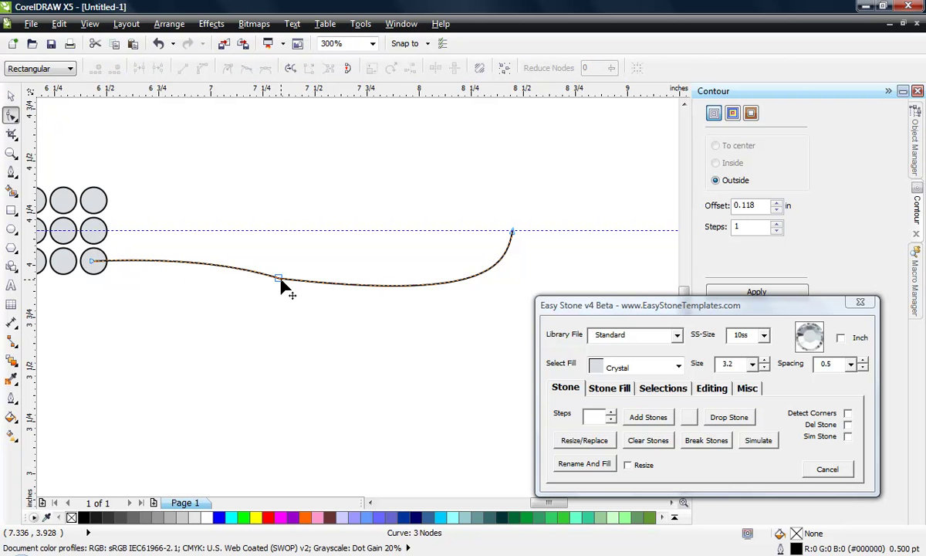
right_click(281, 283)
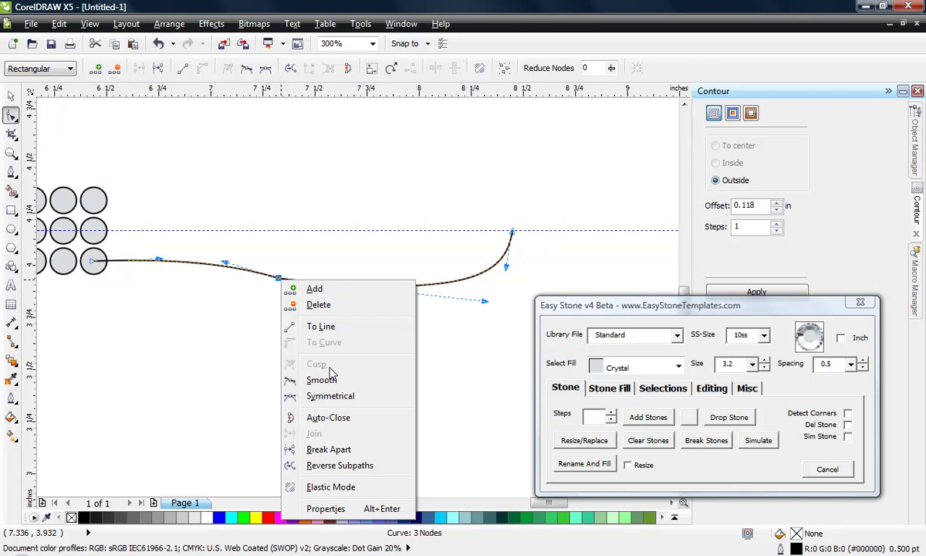
left_click(330, 395)
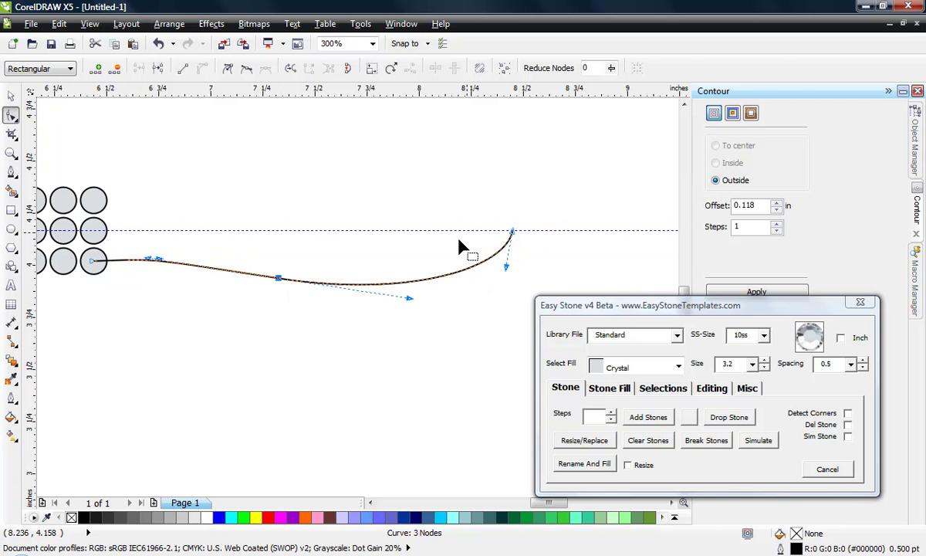
left_click(11, 96)
Add 10ss crystal stones along the lower barrel path with 0.5 spacing
left_click(261, 230)
scroll(261, 233, "down", 2)
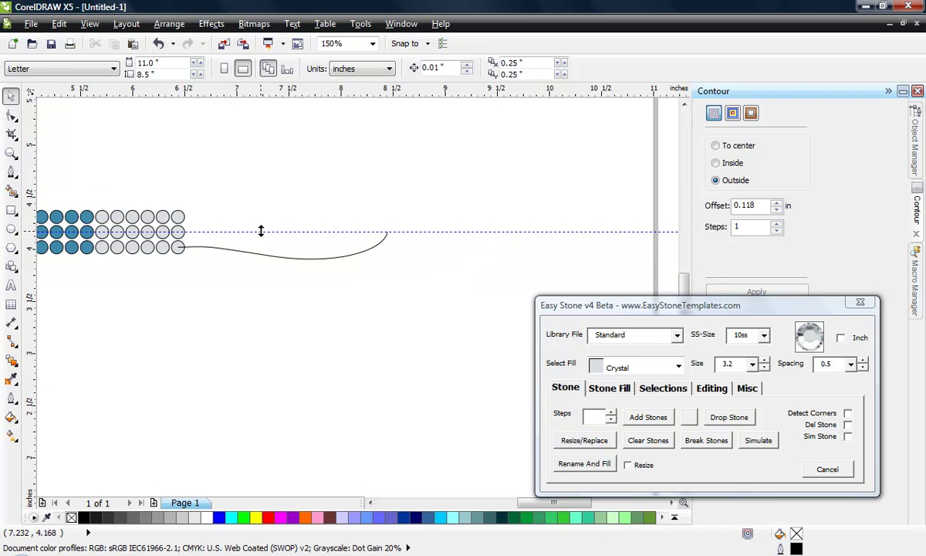
left_click(210, 245)
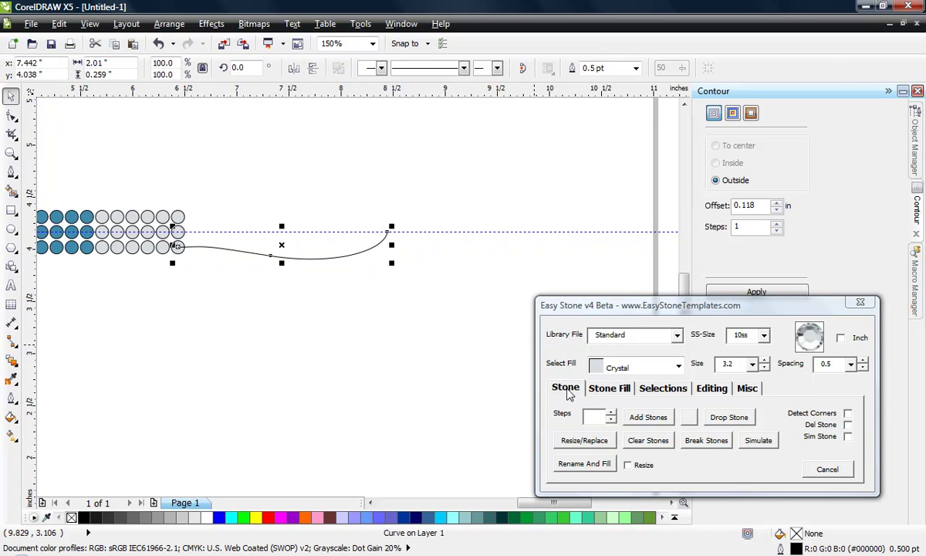
left_click(568, 393)
left_click(648, 417)
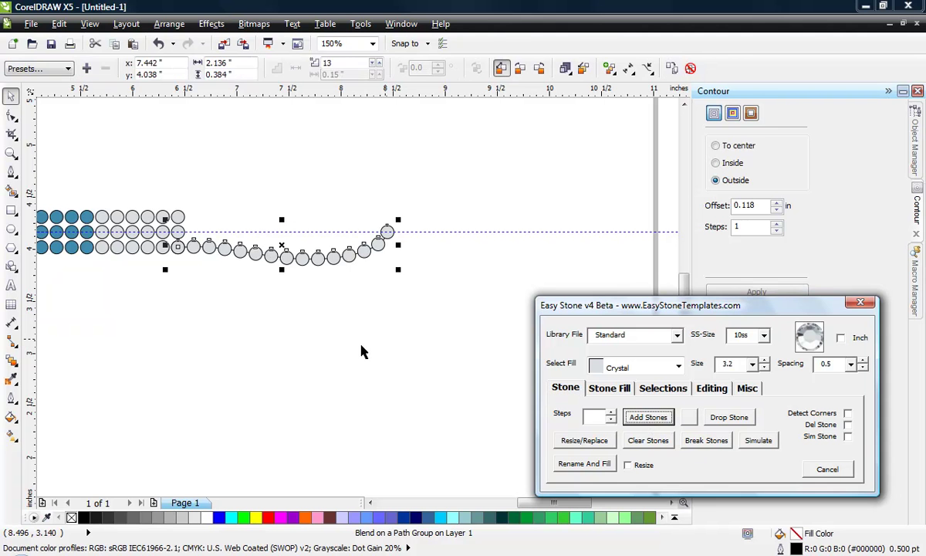
left_click(139, 258)
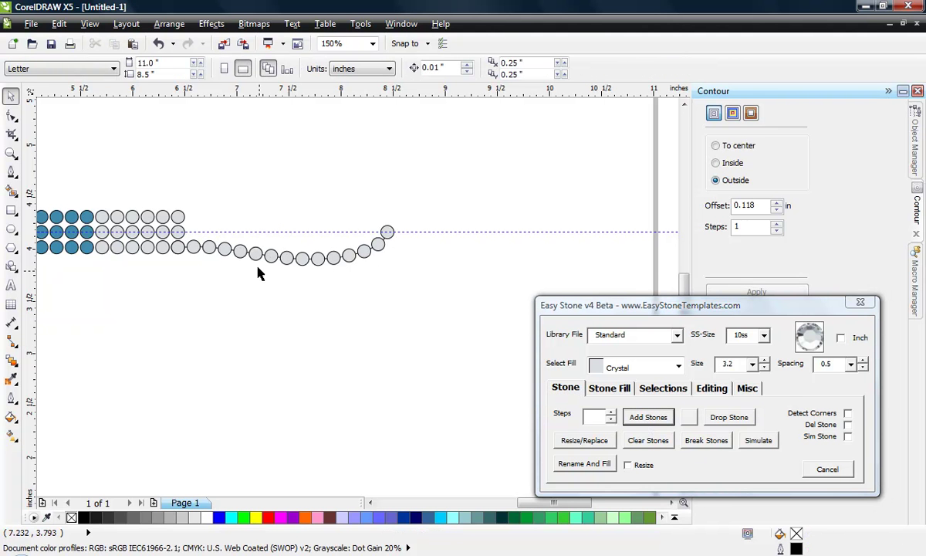
scroll(249, 261, "up", 2)
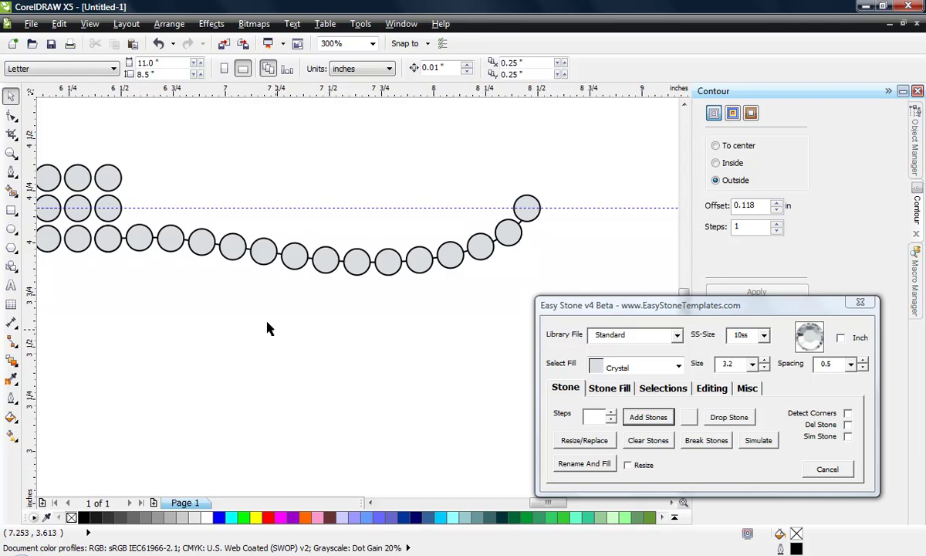
scroll(262, 312, "down", 2)
Copy the lower barrel stones, flip the copy vertically, and align its first stone with the top row's last crystal stone
left_click(290, 278)
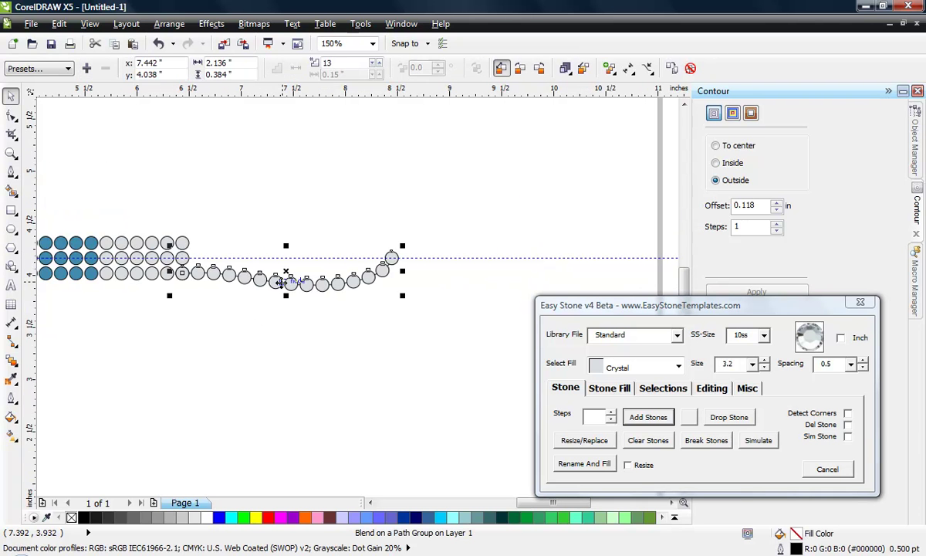
left_click_drag(290, 276, 287, 166)
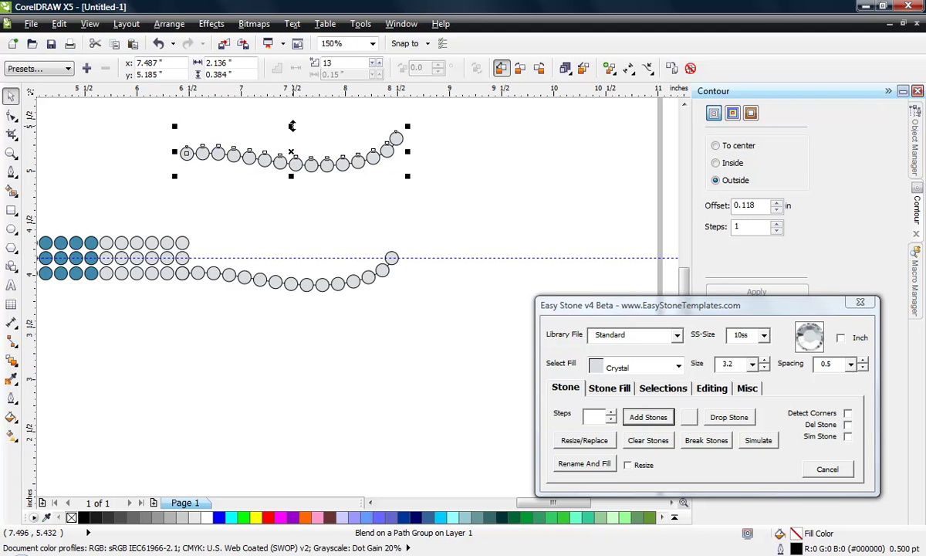
left_click_drag(291, 135, 287, 215)
left_click(206, 213)
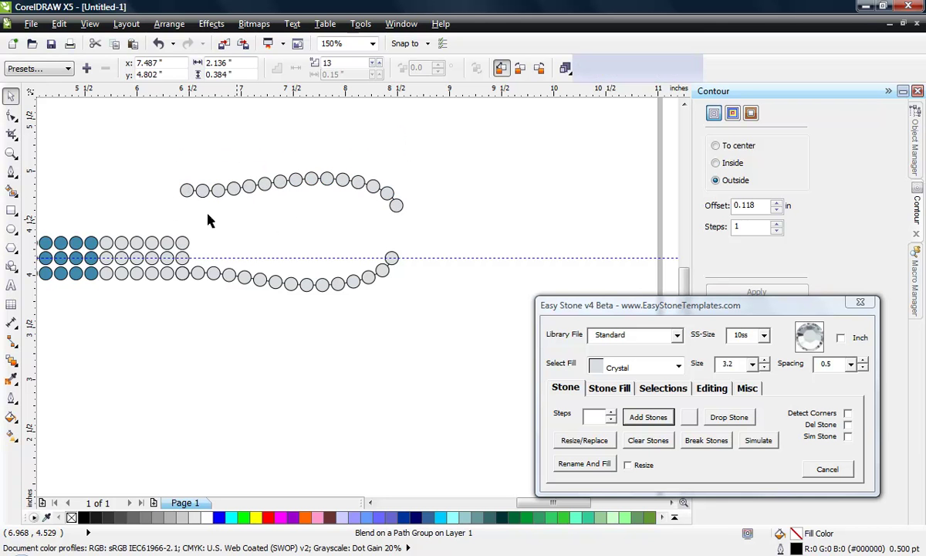
left_click(186, 190)
left_click_drag(186, 190, 183, 243)
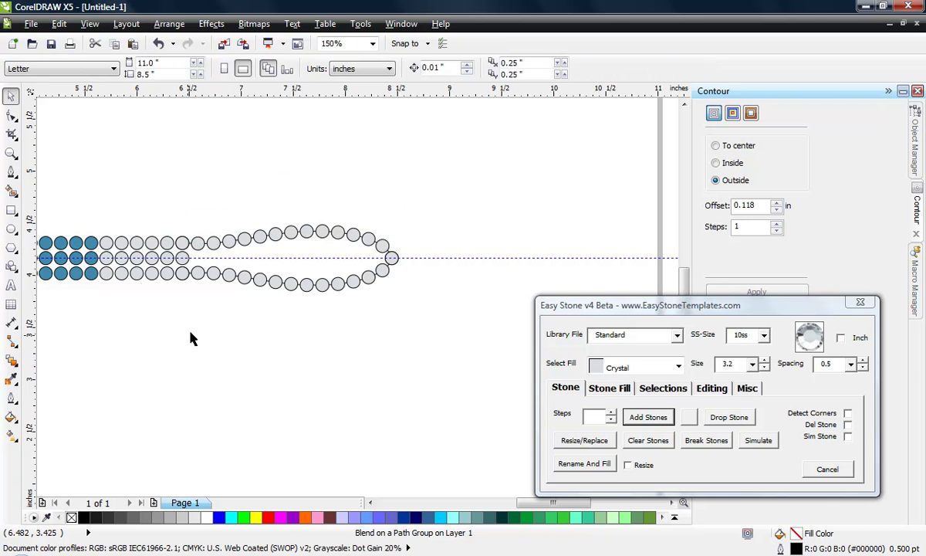
left_click(192, 338)
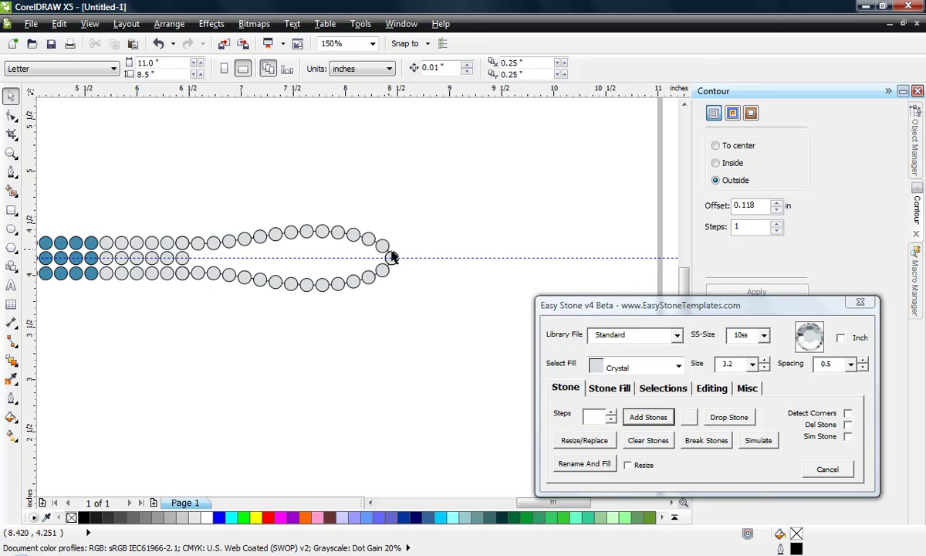
Reshape the lower barrel path at the guideline by lengthening the end node's curve handle downward for a blunter barrel end
scroll(393, 258, "up", 2)
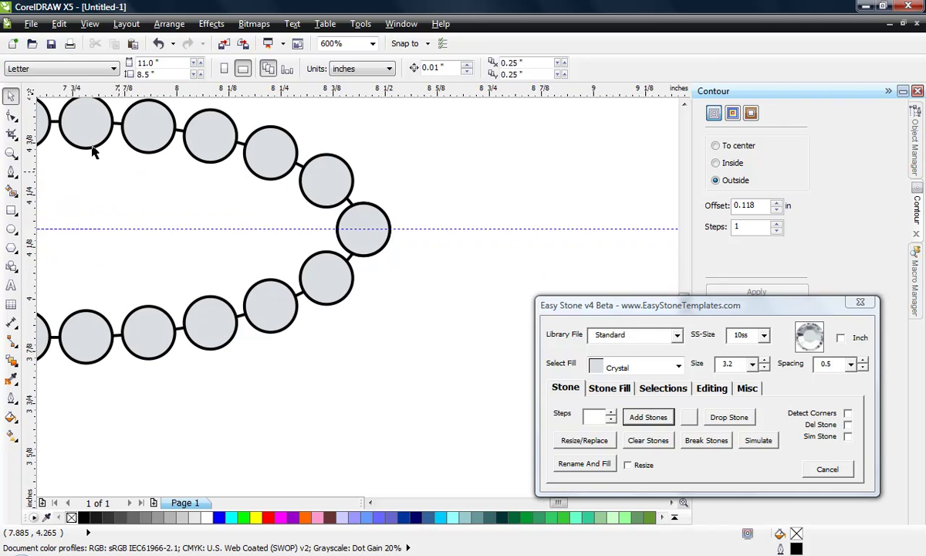
left_click(10, 115)
left_click(352, 264)
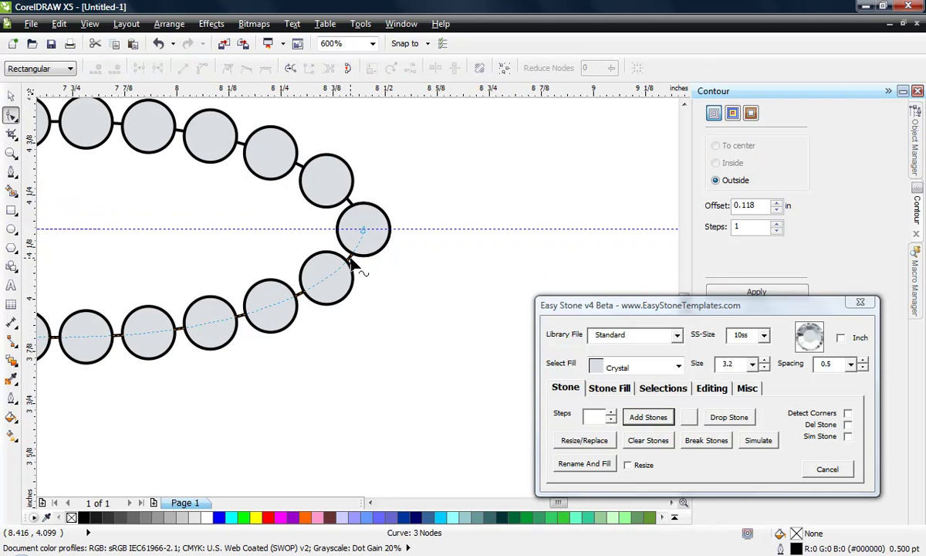
left_click(364, 231)
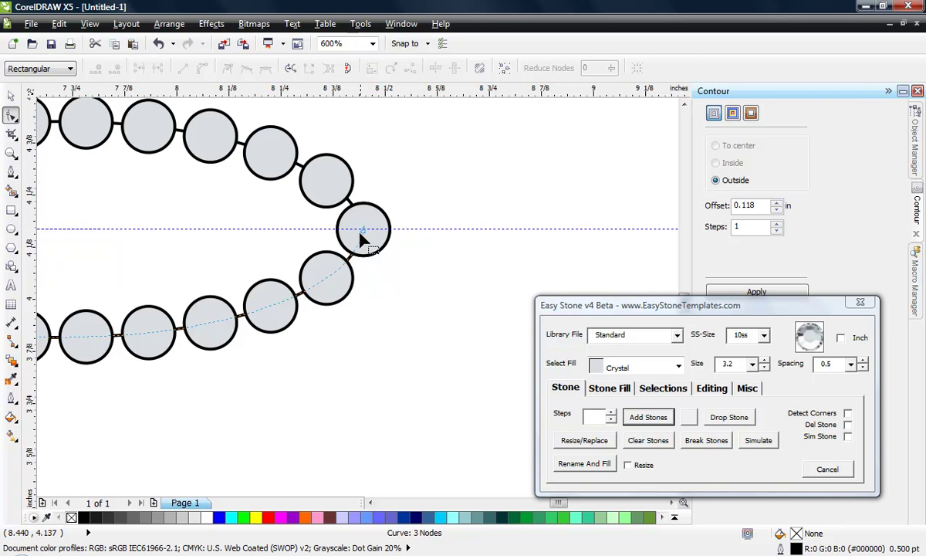
left_click_drag(363, 230, 363, 383)
scroll(429, 294, "down", 1)
left_click_drag(396, 337, 402, 343)
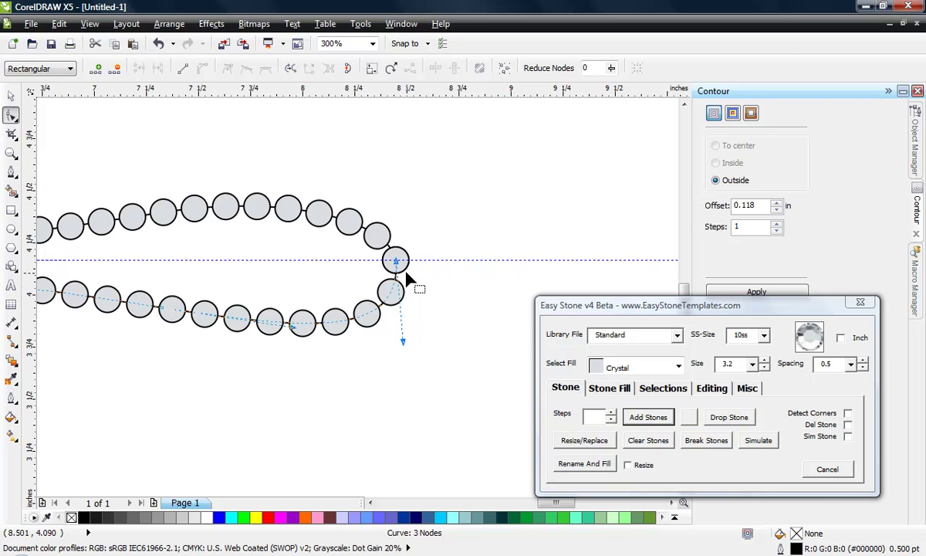
Delete the upper mirrored row of barrel stones
left_click(12, 96)
left_click(149, 145)
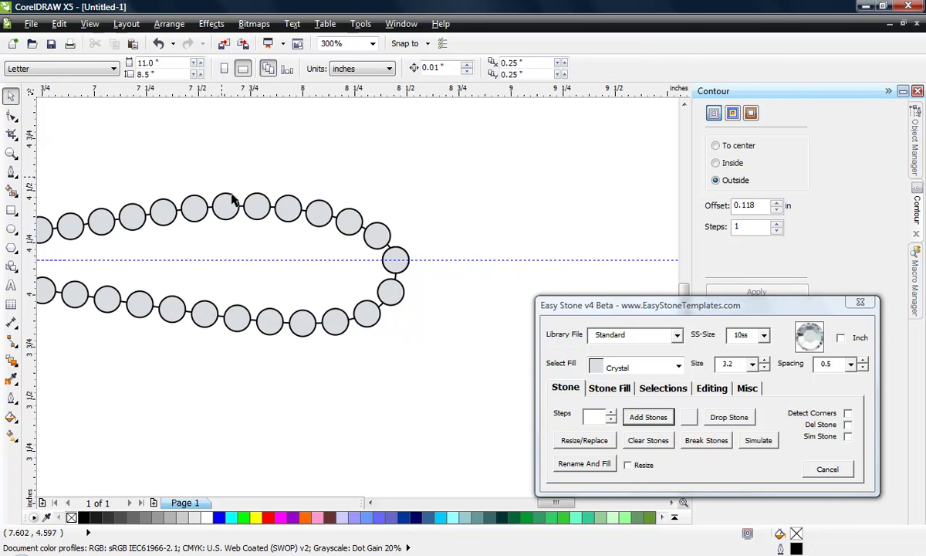
left_click(232, 193)
key("Delete")
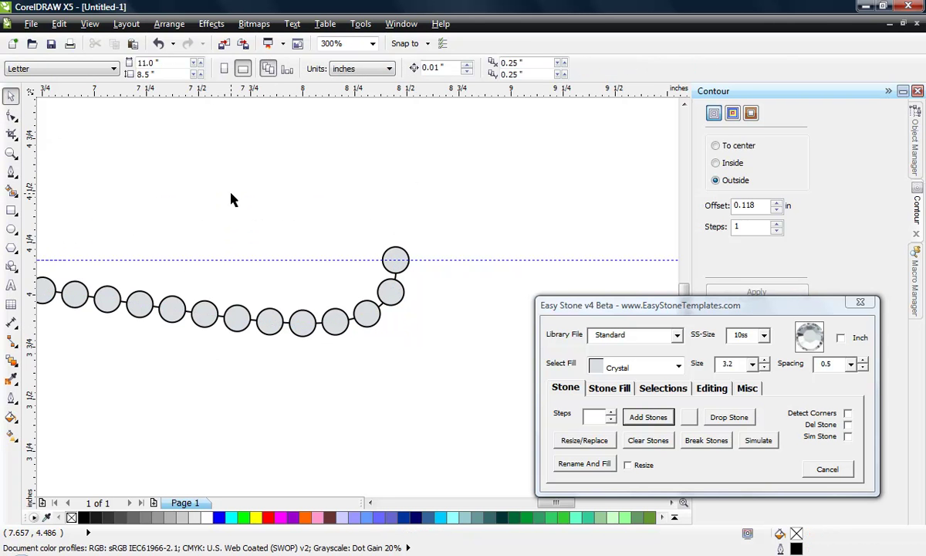
Make a vertically flipped copy of the reshaped lower barrel stones and align its first stone with the top row's last stone
left_click(238, 317)
left_click_drag(238, 317, 250, 193)
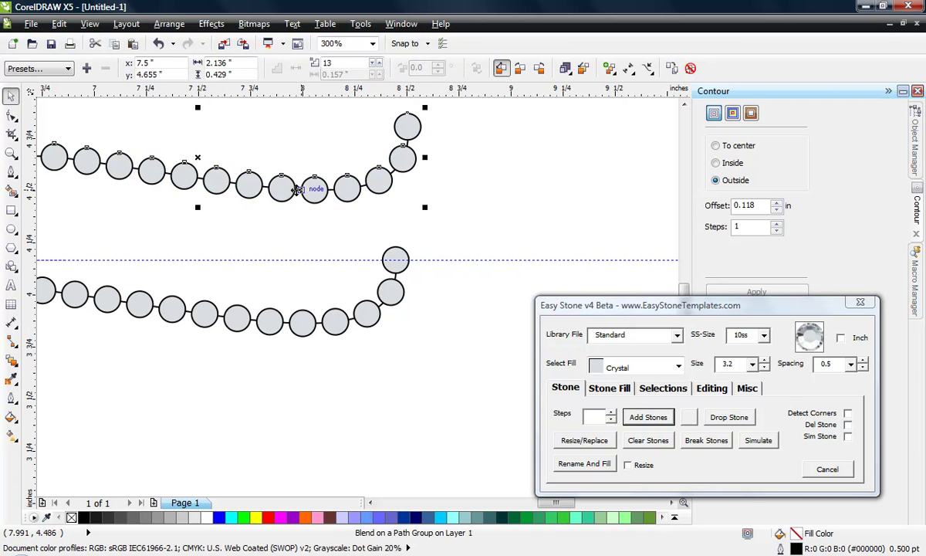
left_click_drag(199, 108, 169, 166)
scroll(377, 146, "down", 1)
scroll(184, 209, "up", 1)
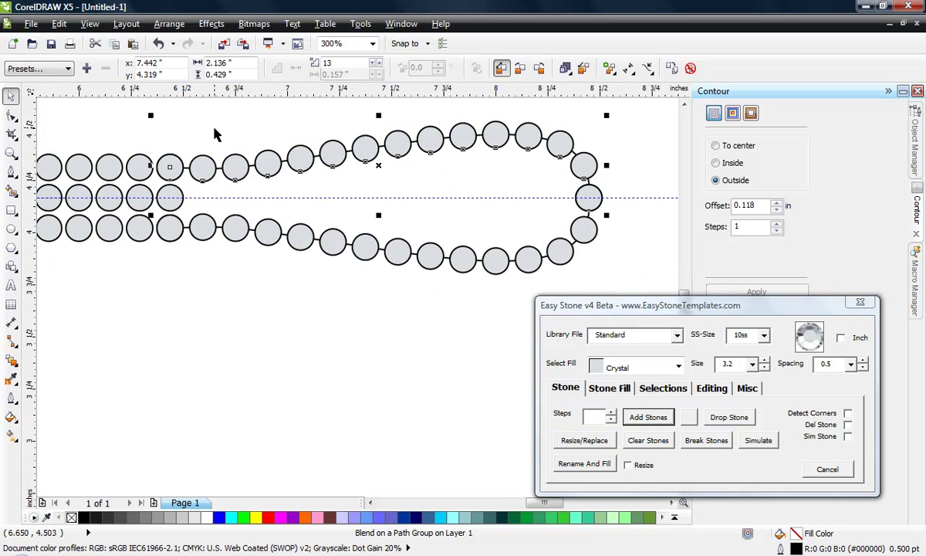
left_click(216, 134)
scroll(216, 135, "down", 1)
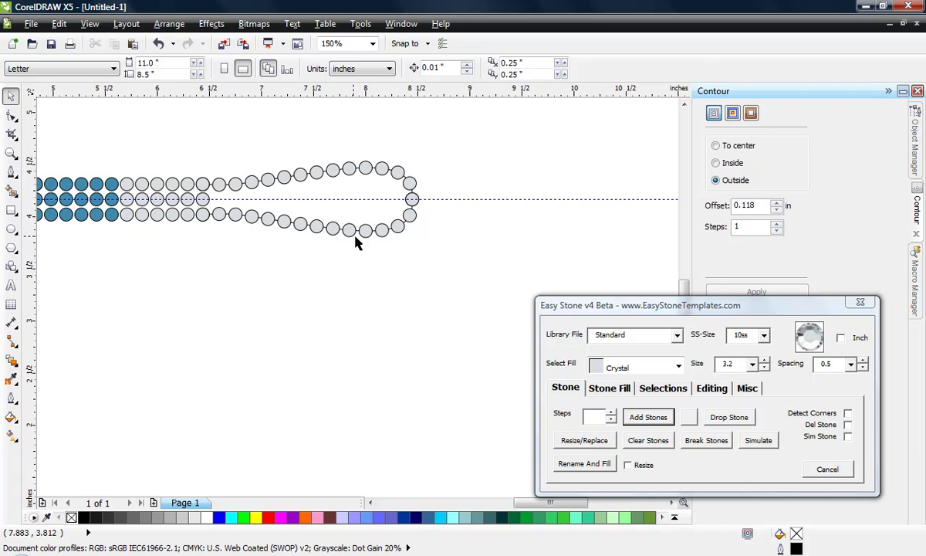
scroll(356, 242, "down", 1)
scroll(196, 236, "up", 1)
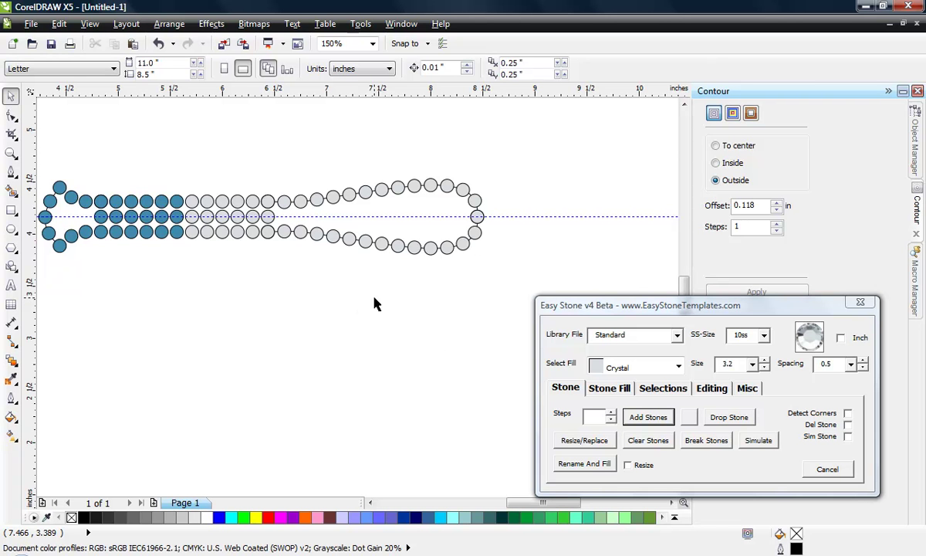
Draw a circle below the bat about 1.12" in diameter, centred near X 6.5", Y 2.9"
scroll(258, 316, "up", 1)
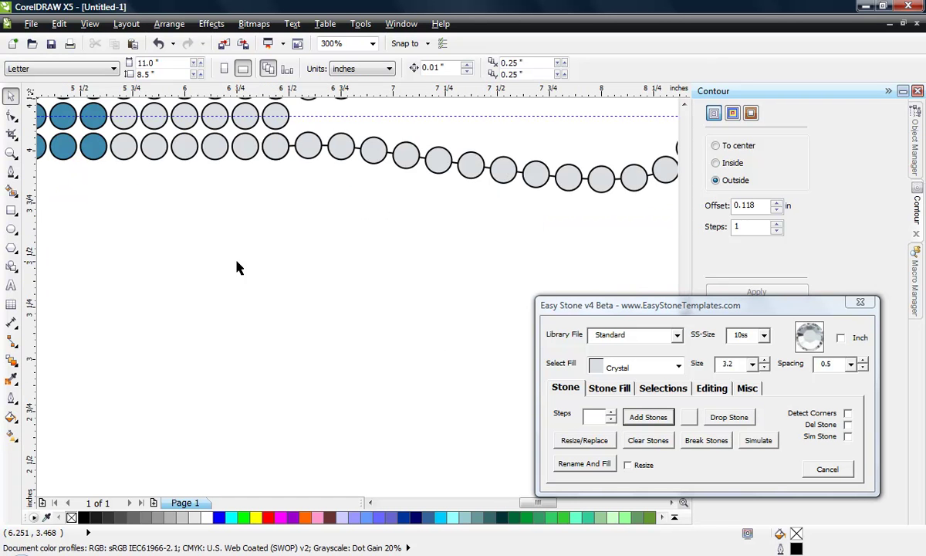
left_click(11, 228)
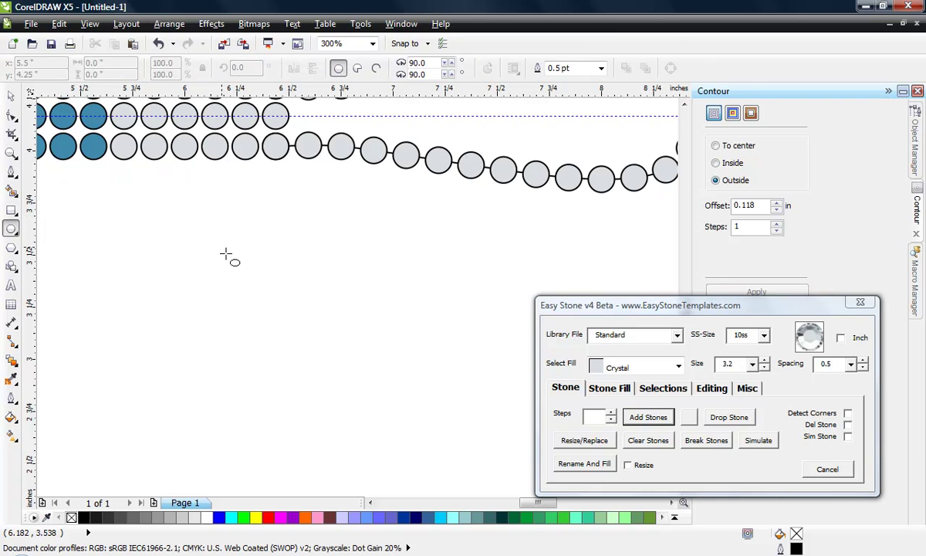
left_click_drag(225, 254, 433, 432)
scroll(367, 222, "down", 1)
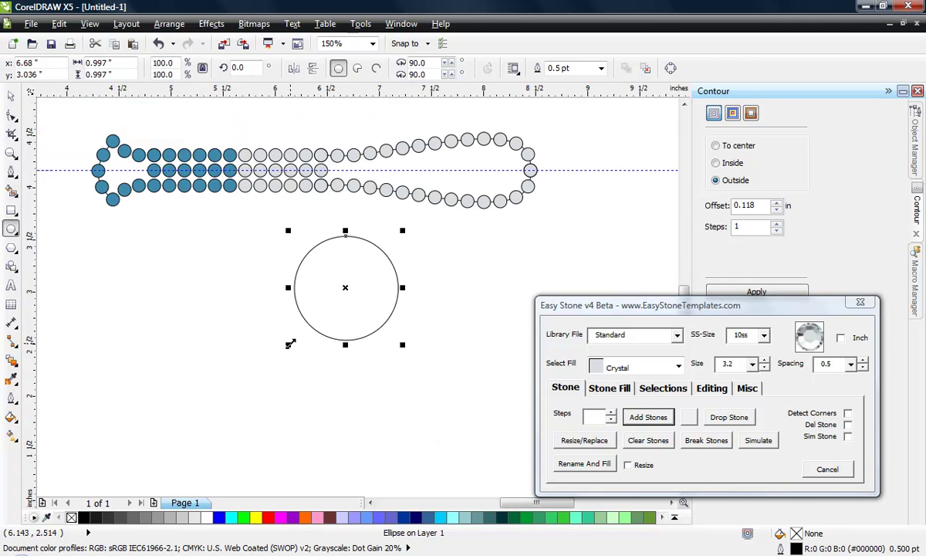
left_click_drag(289, 345, 278, 354)
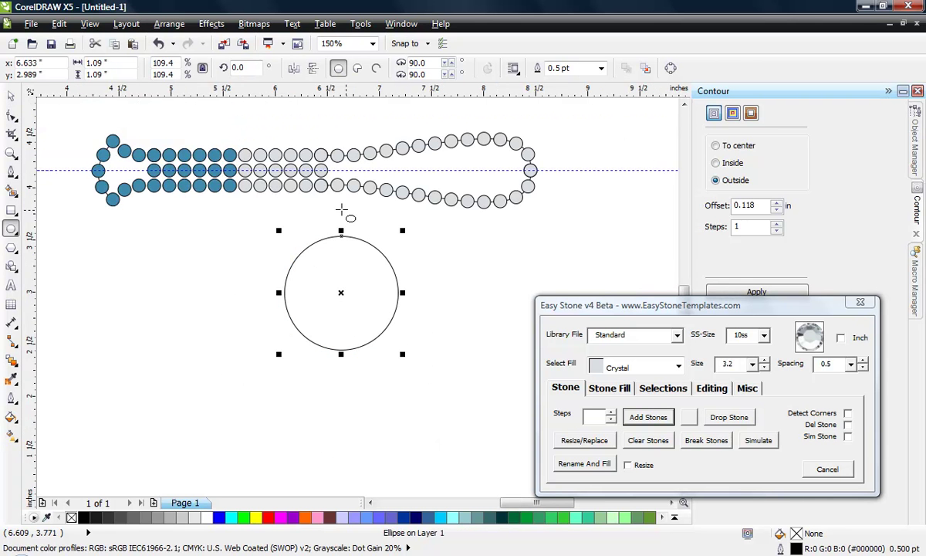
left_click_drag(402, 354, 396, 350)
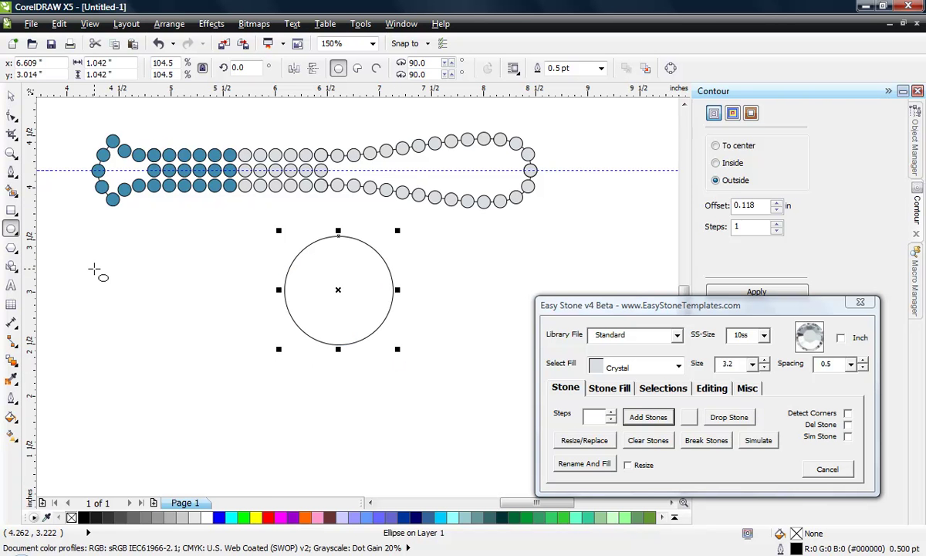
left_click_drag(399, 350, 401, 360)
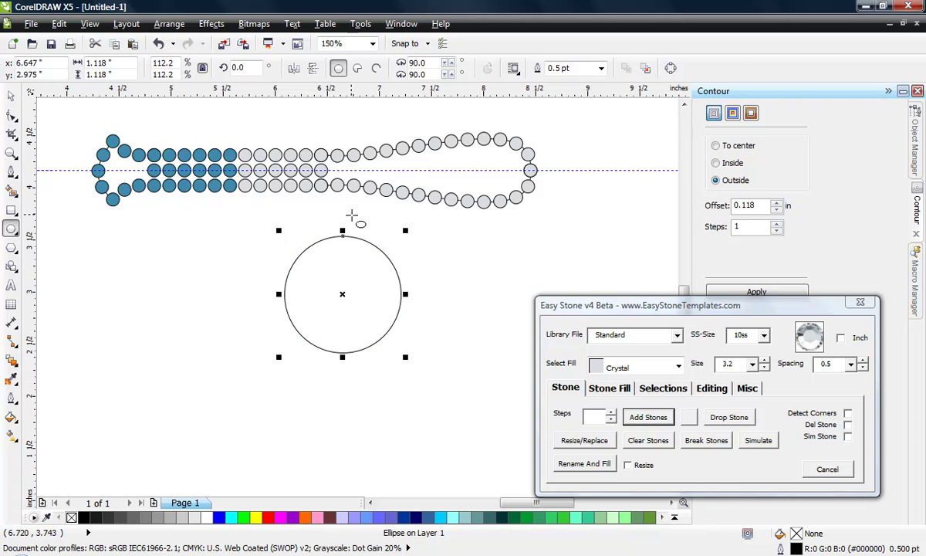
left_click(11, 95)
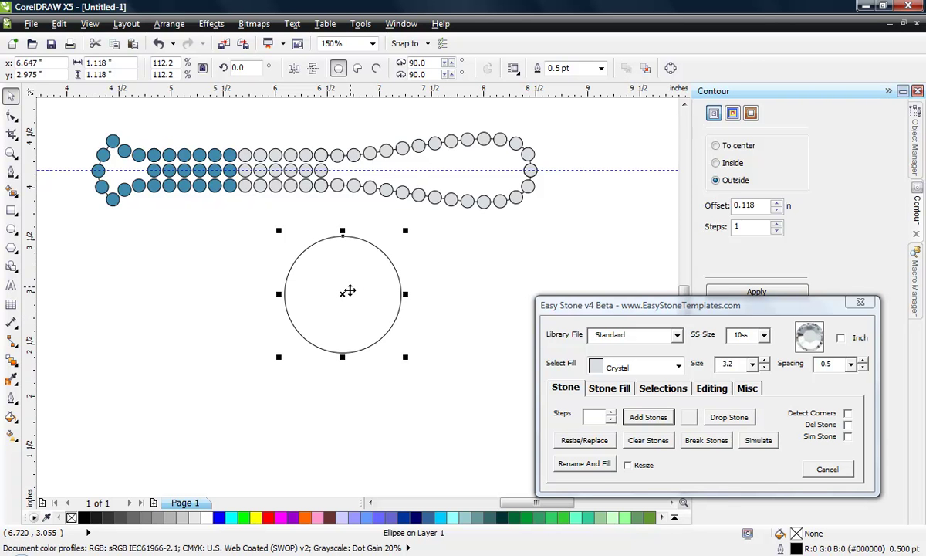
left_click_drag(341, 292, 326, 300)
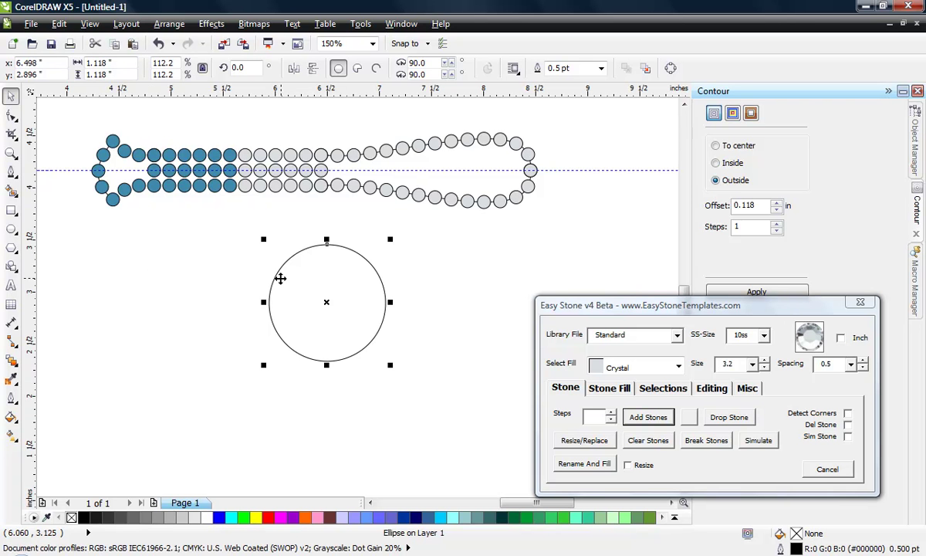
Add 10ss crystal stones around the circle below the bat with 0.5 spacing
left_click(640, 417)
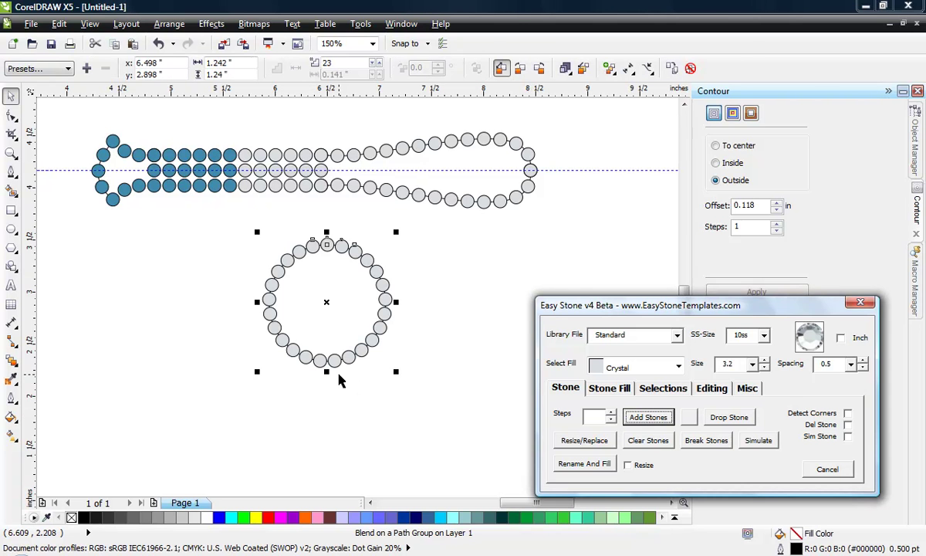
left_click(340, 380)
scroll(354, 349, "up", 1)
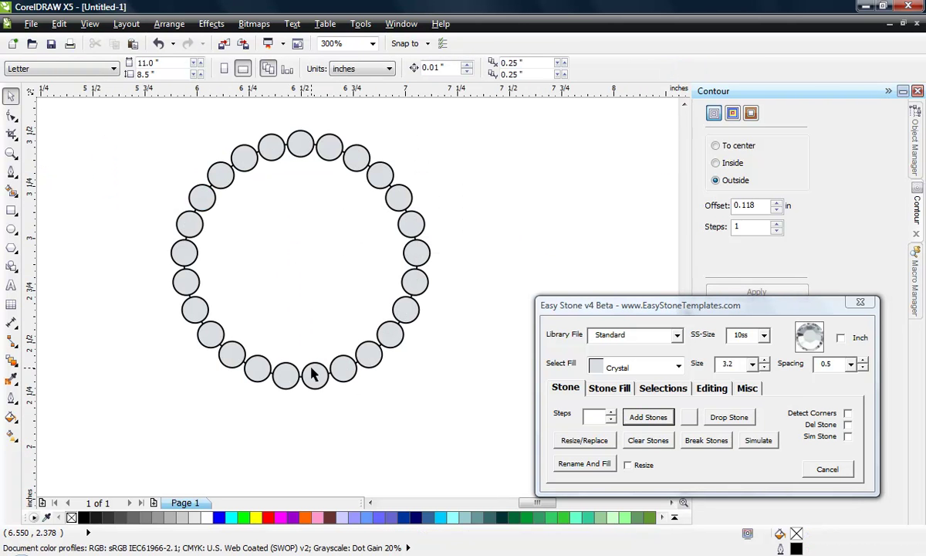
Check whether the ball's upper and lower stones line up using a temporary vertical guideline at X 6.169" and 6.292", and delete it
left_click(312, 374)
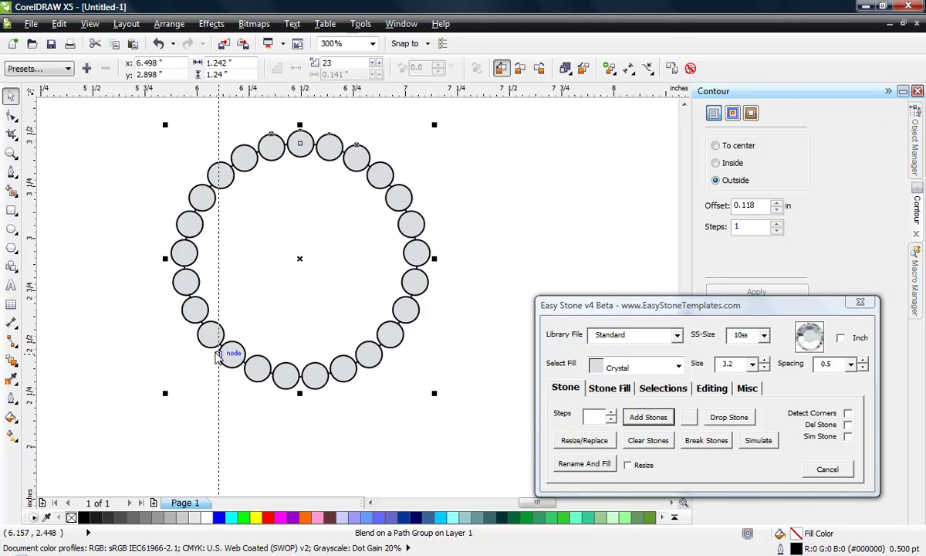
left_click(231, 354)
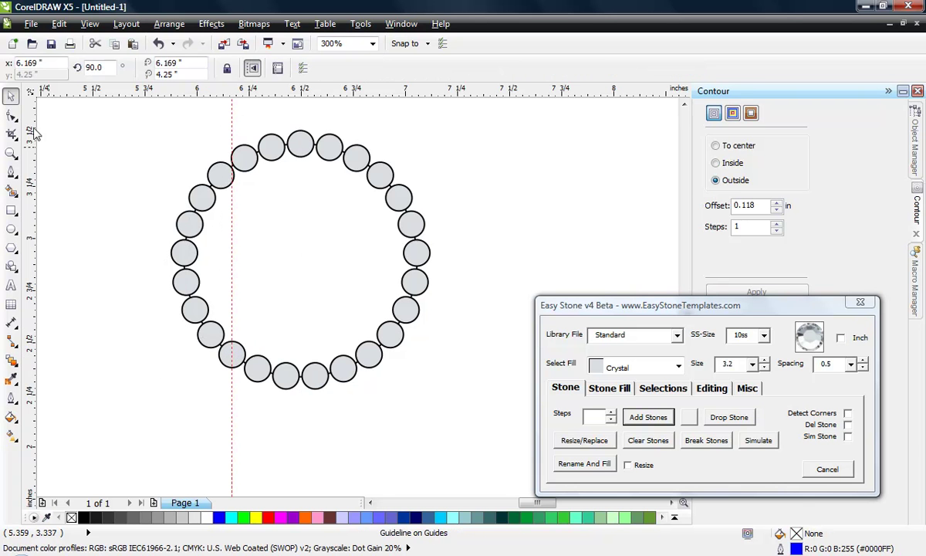
left_click(142, 222)
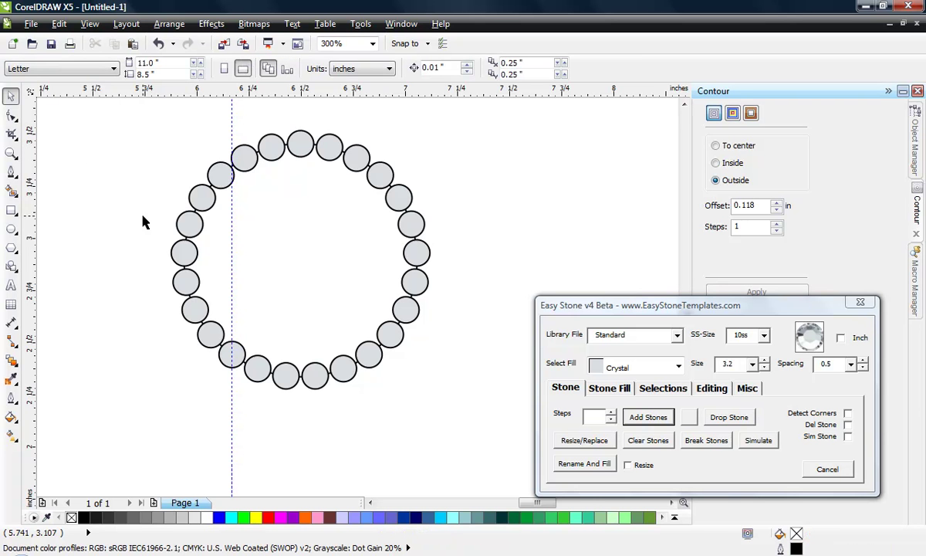
scroll(159, 357, "down", 1)
scroll(170, 378, "up", 1)
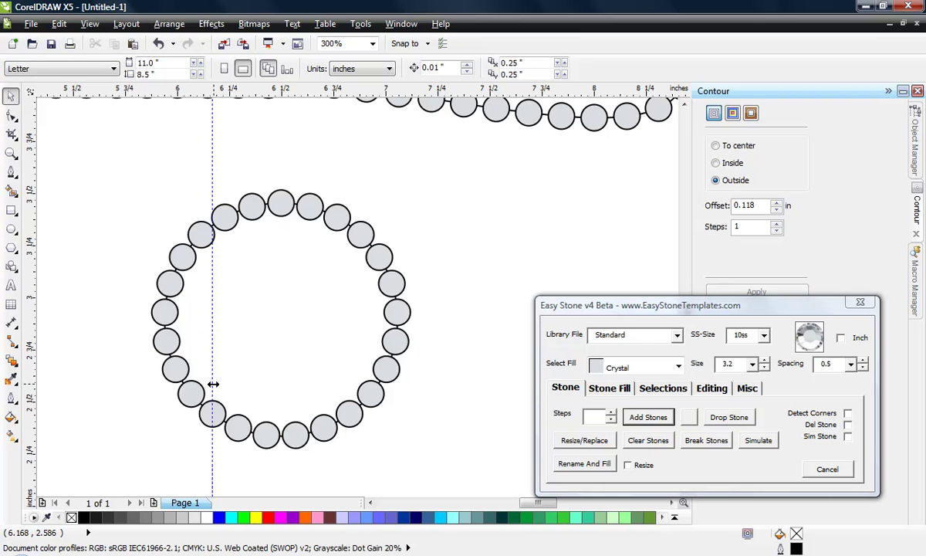
left_click_drag(213, 384, 238, 425)
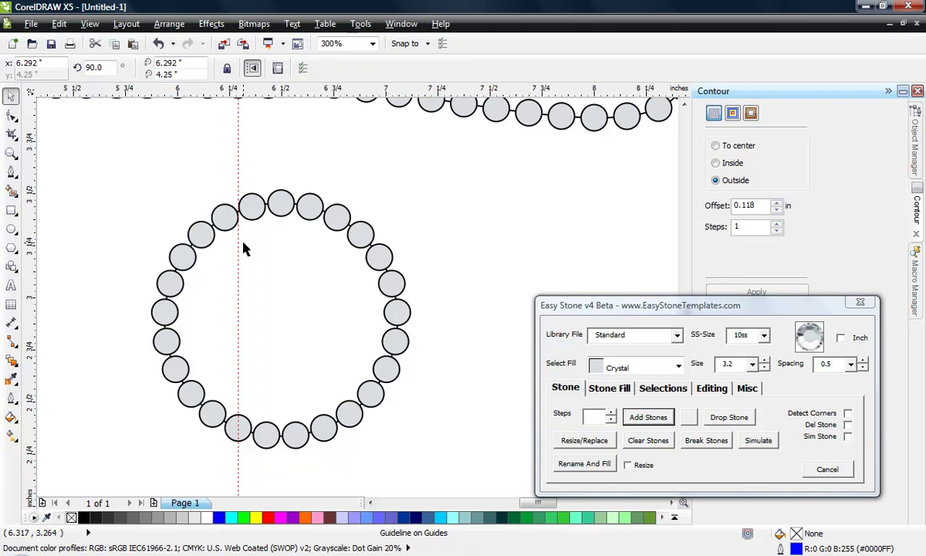
left_click(172, 189)
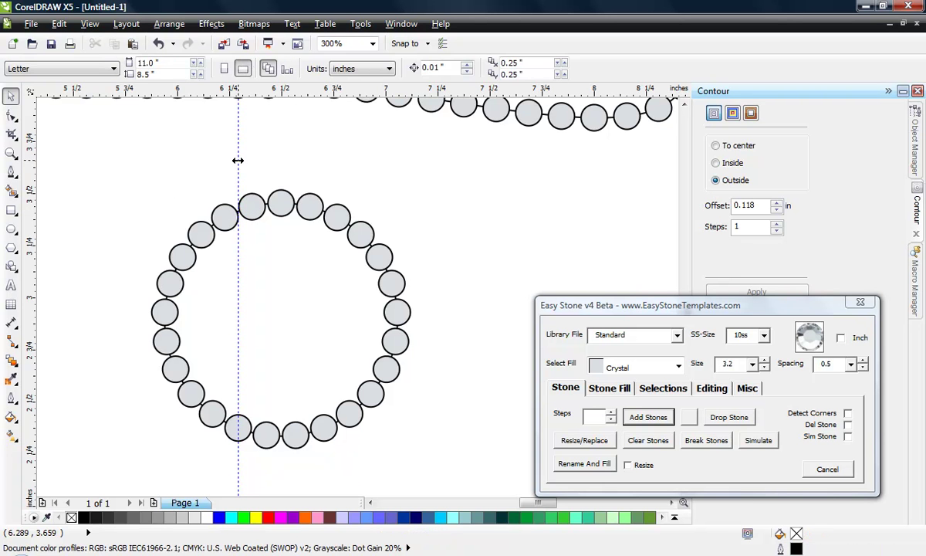
left_click(238, 160)
key("Delete")
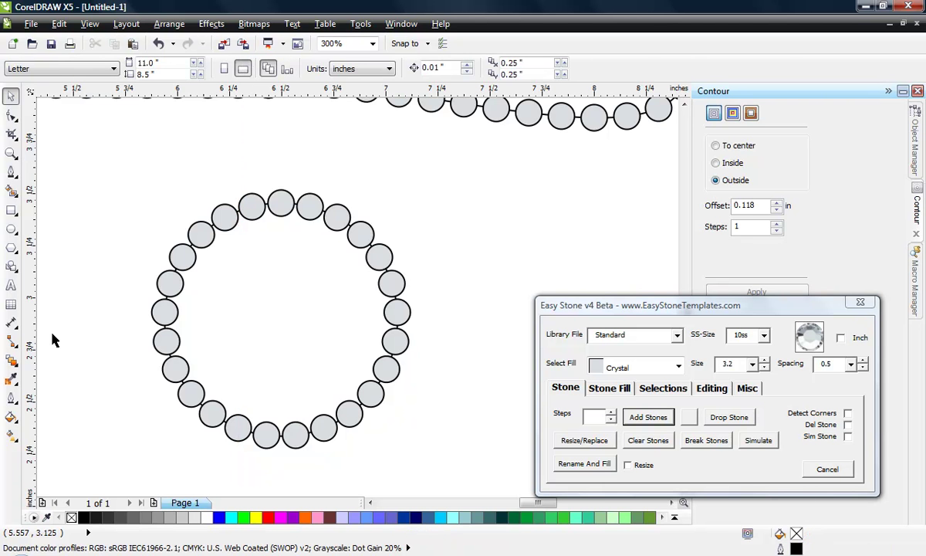
Move the stone-covered circle down to about Y 2.514" and clear its stones, keeping the circle path
scroll(275, 200, "down", 2)
left_click(288, 254)
left_click_drag(288, 254, 289, 294)
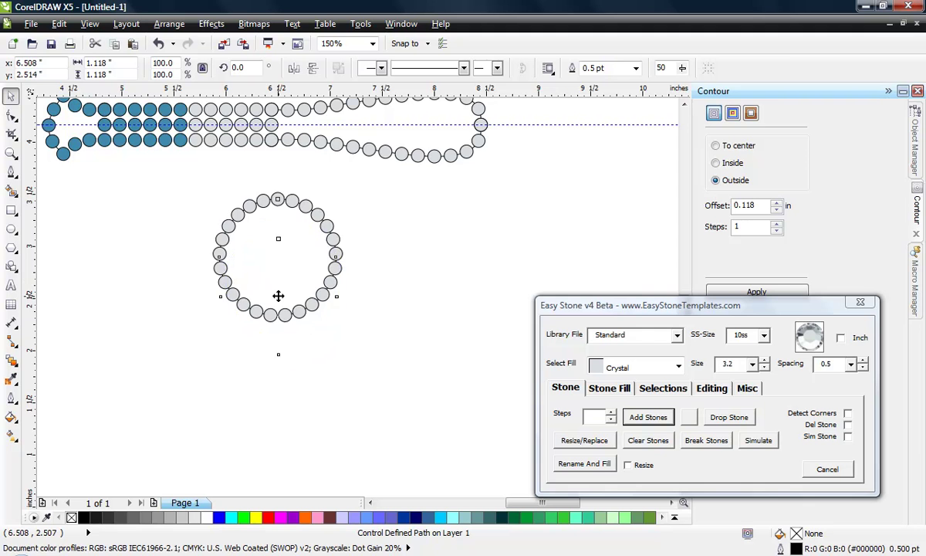
left_click(650, 440)
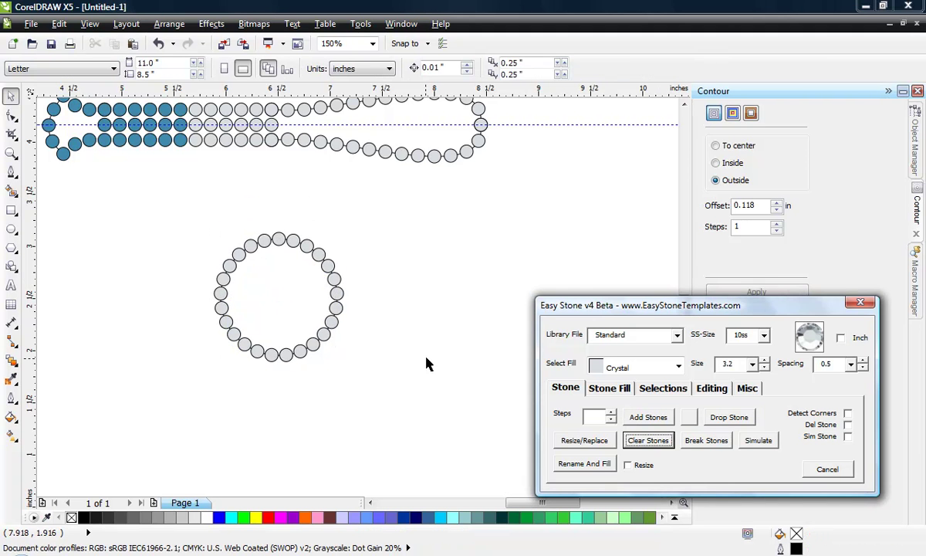
left_click(335, 286)
left_click(649, 440)
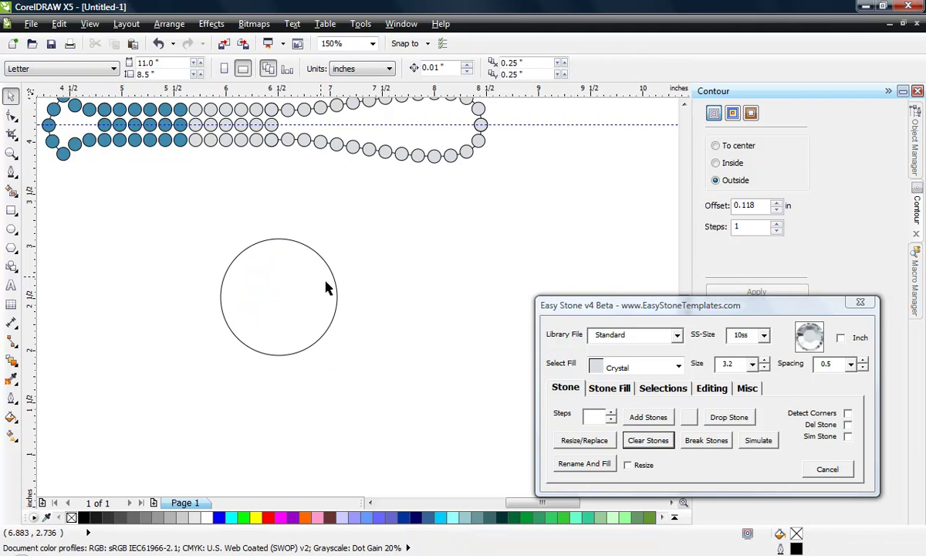
Draw a zigzag pen line that passes vertically through the circle's top and bottom nodes and extends outside it at both ends
left_click(10, 173)
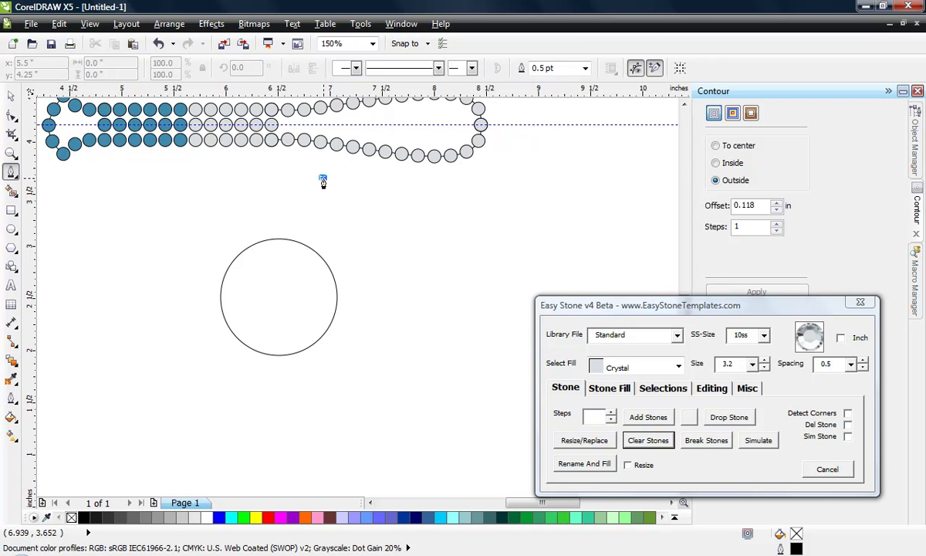
left_click(280, 241)
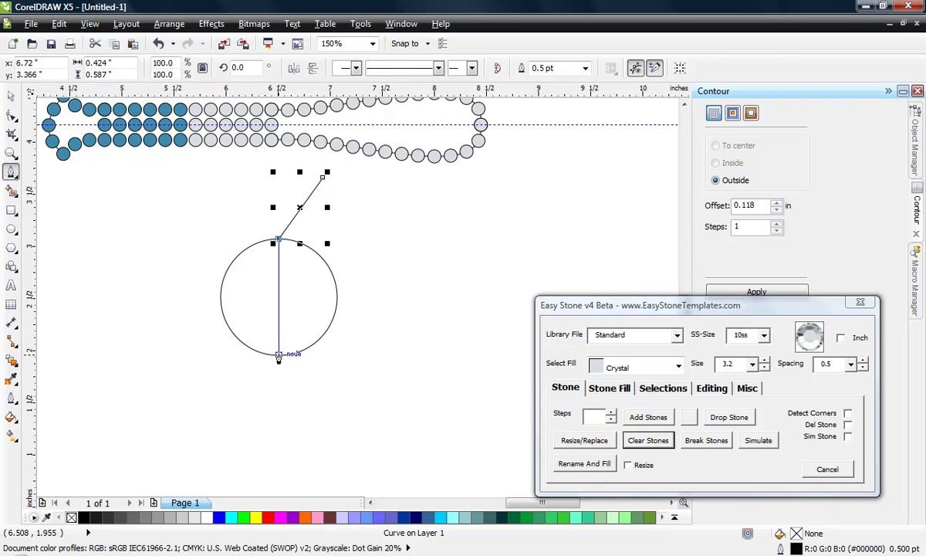
left_click(278, 356)
left_click(369, 422)
key("space")
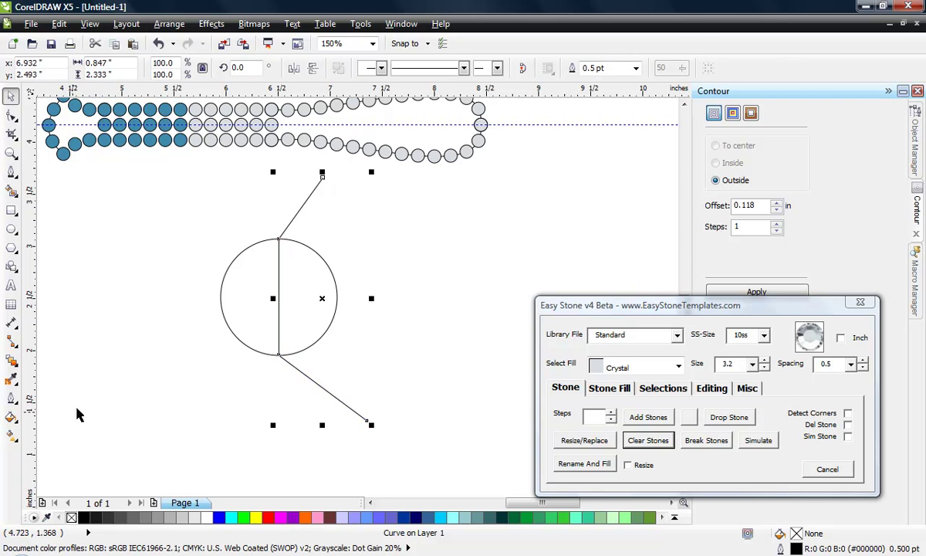
left_click(138, 349)
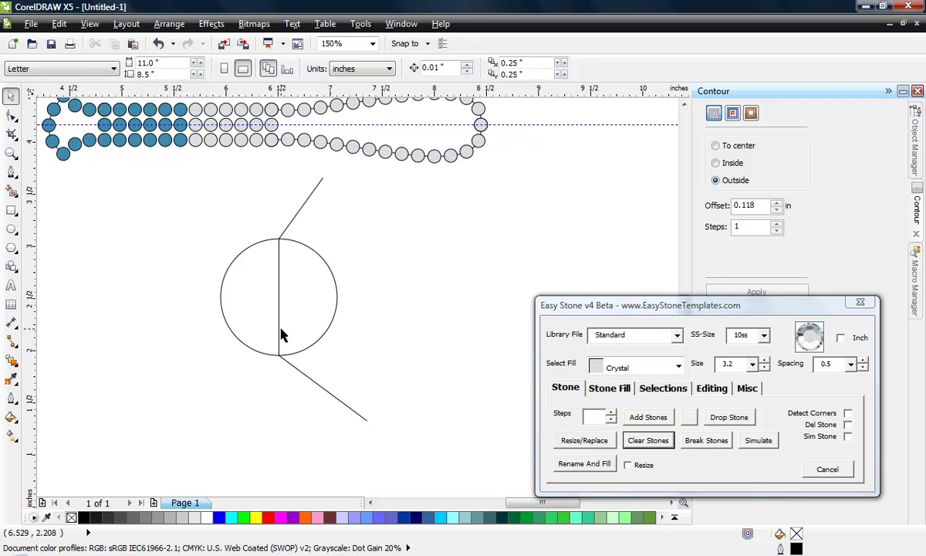
Split the circle and the zigzag line where they meet using the Intersections function
left_click_drag(169, 164, 392, 446)
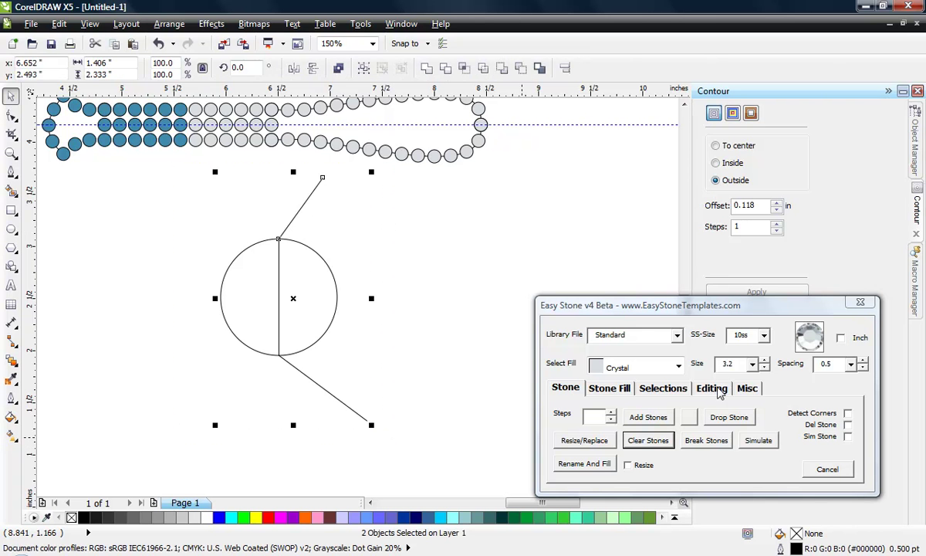
left_click(718, 390)
left_click(560, 406)
left_click(213, 467)
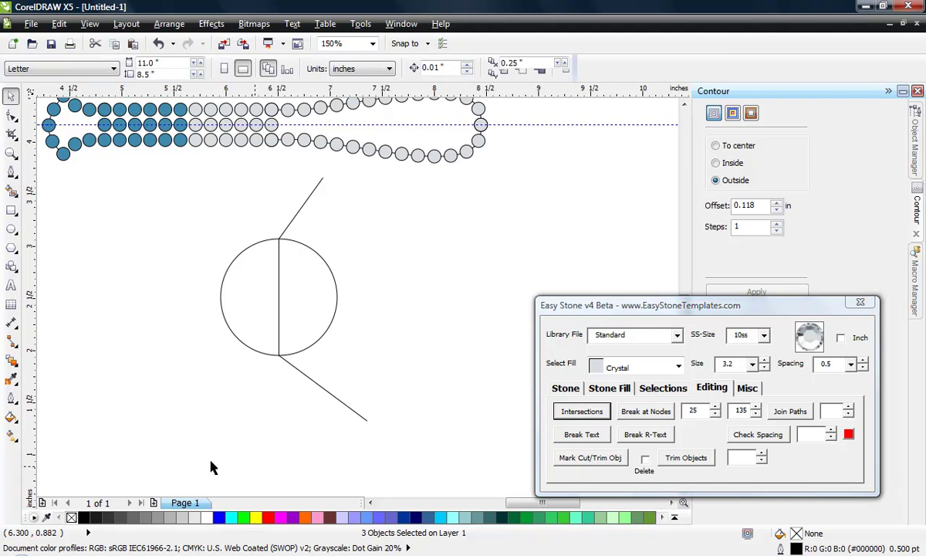
Delete the lower, upper and central pieces of the zigzag line, keeping the two circle halves
left_click_drag(213, 467, 459, 329)
key("Delete")
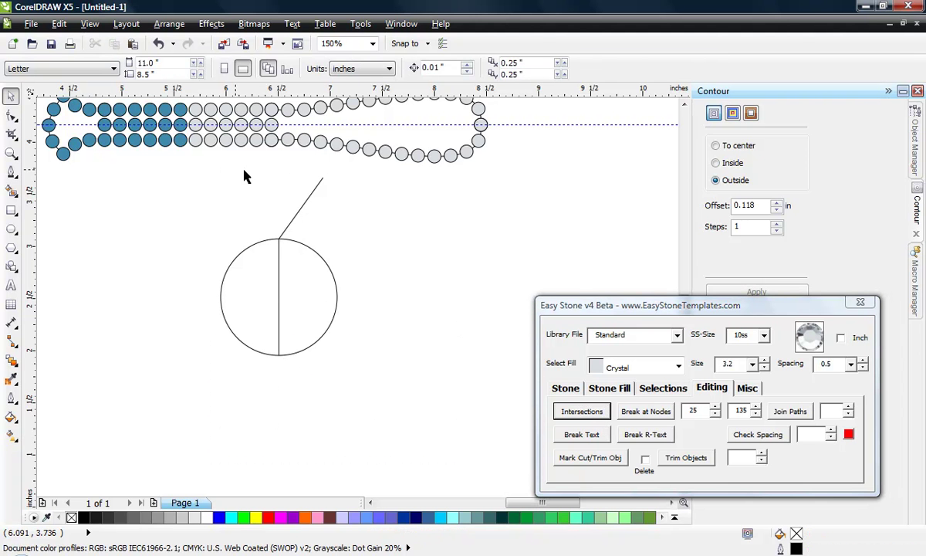
left_click_drag(236, 174, 343, 242)
key("Delete")
left_click(279, 258)
key("Delete")
left_click(328, 265)
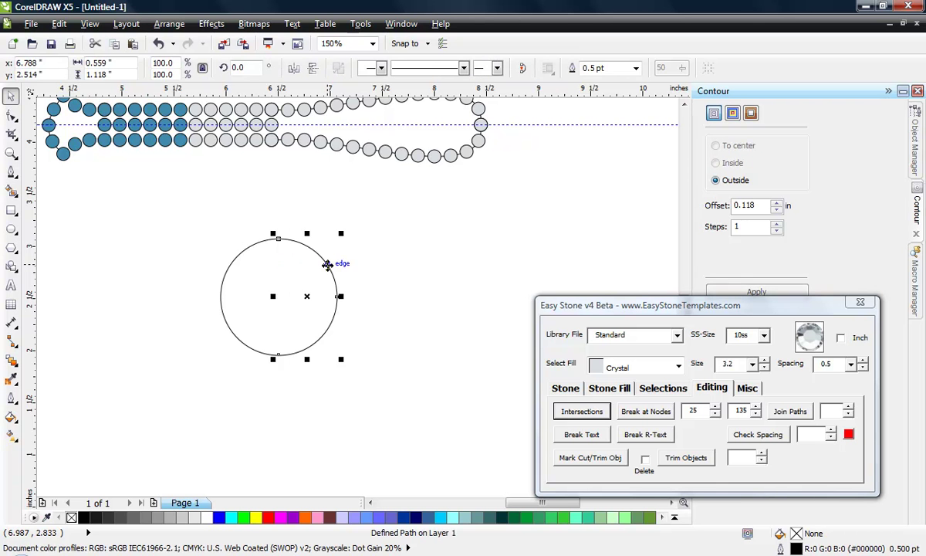
mouse_move(327, 265)
left_mouse_down()
mouse_move(391, 265)
mouse_move(331, 265)
left_mouse_up()
left_click(357, 258)
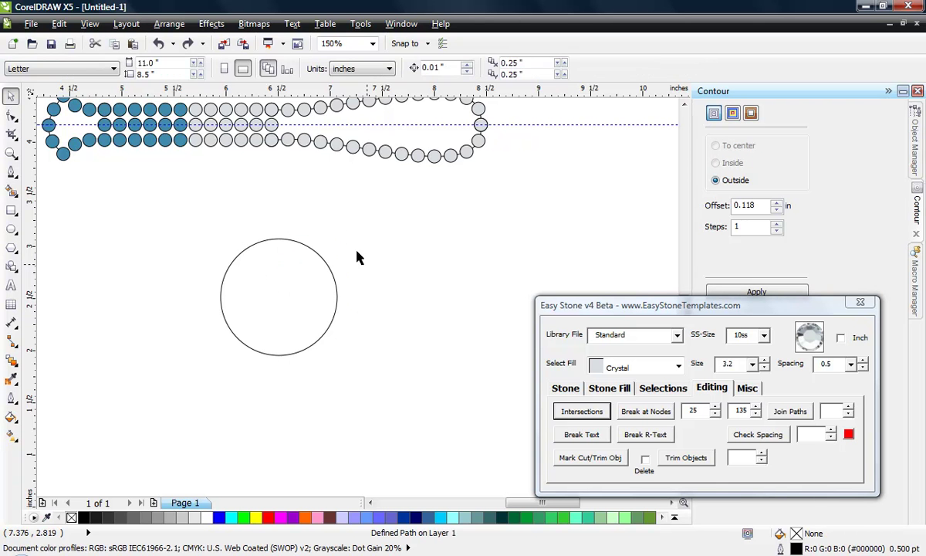
Add 10ss Crystal stones with 0.5 spacing to both halves of the circle
left_click_drag(349, 207, 191, 403)
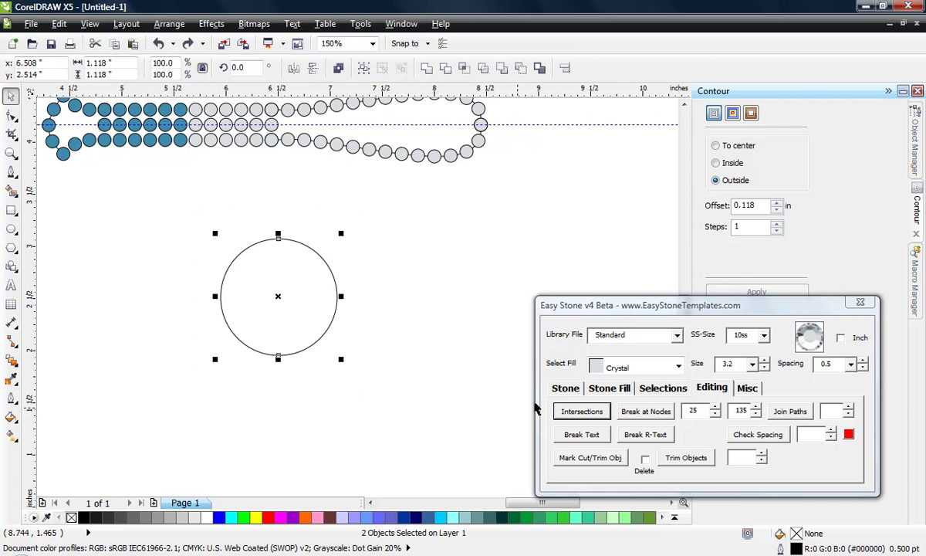
left_click(565, 388)
left_click(626, 421)
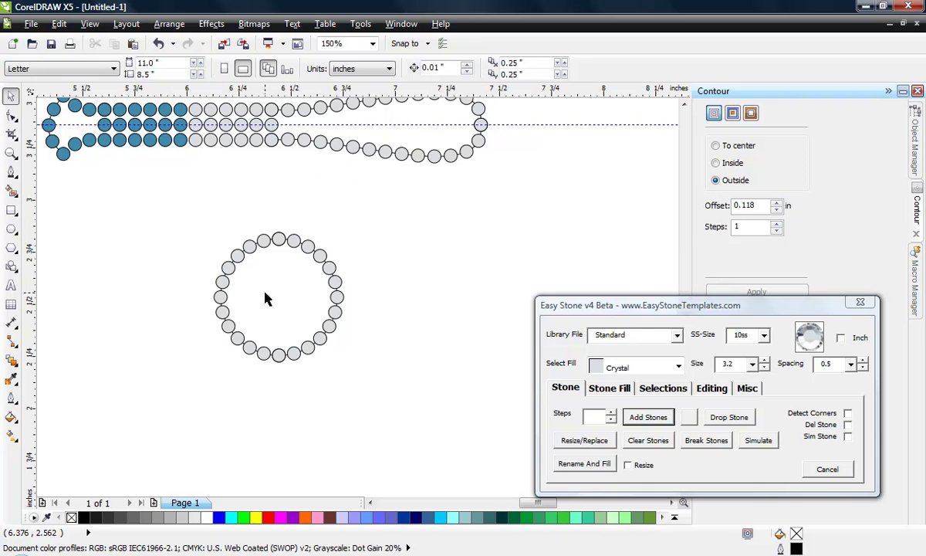
Check the vertical alignment of the ball's opposite stones with a temporary guideline at X 6.229", and delete it
scroll(265, 298, "up", 1)
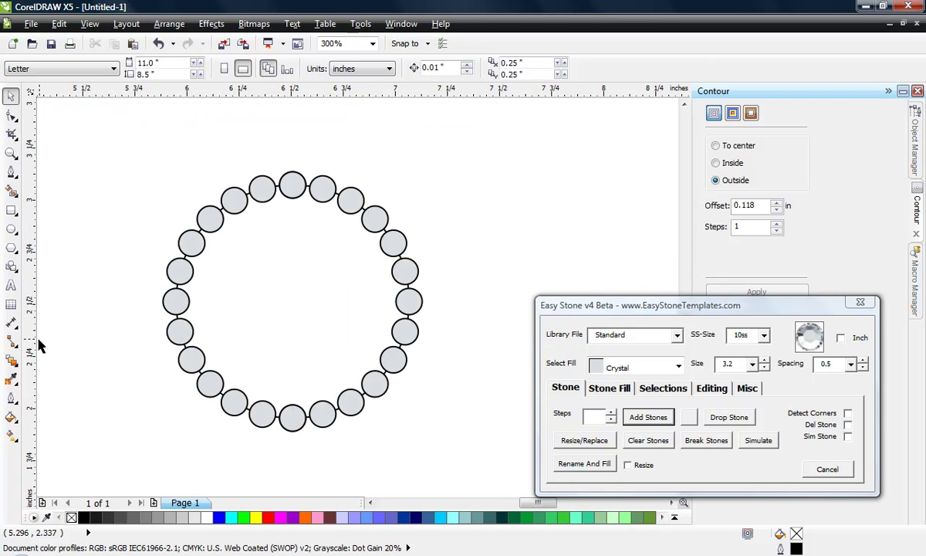
left_click_drag(38, 341, 235, 402)
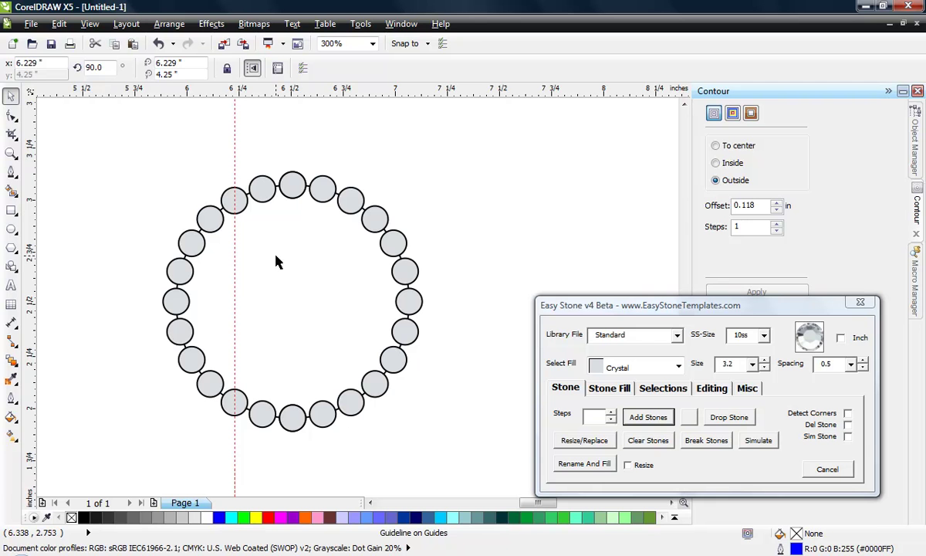
left_click(235, 251)
key("Delete")
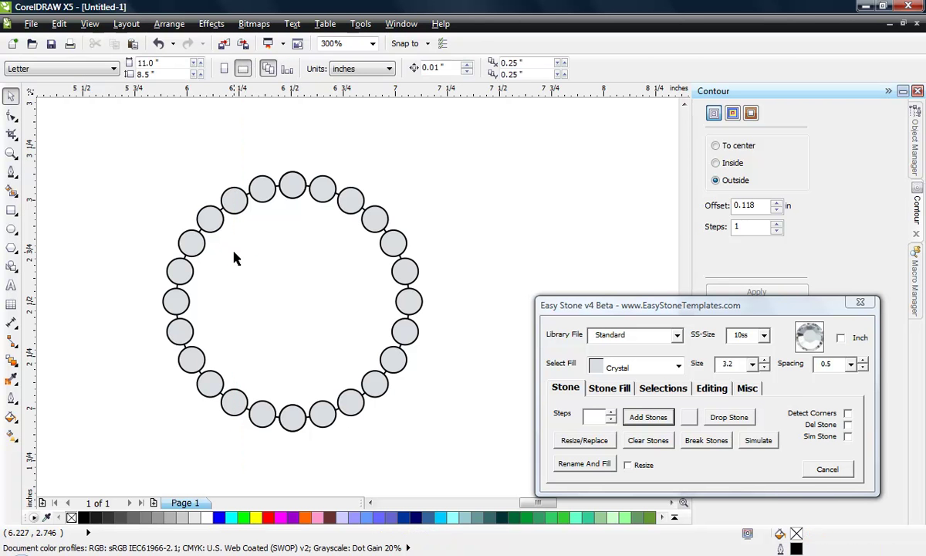
Draw a vertical line about 0.968" long between the centres of the ball's aligned upper-left and lower-left stones
left_click(11, 174)
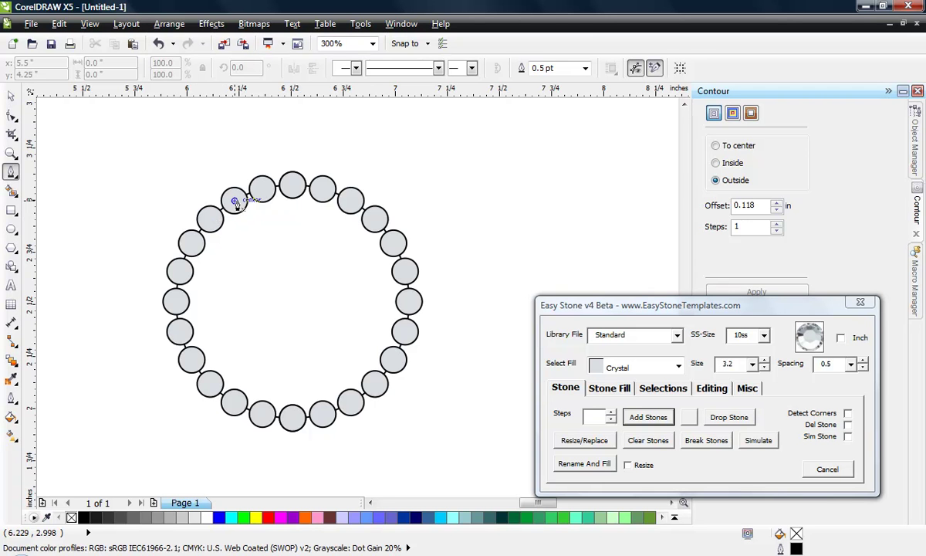
left_click(235, 201)
left_click(234, 403)
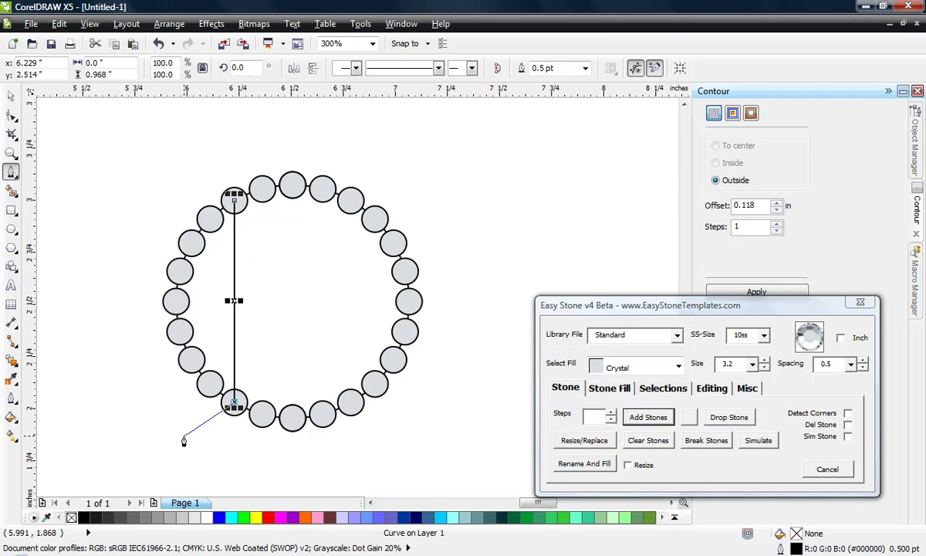
key("space")
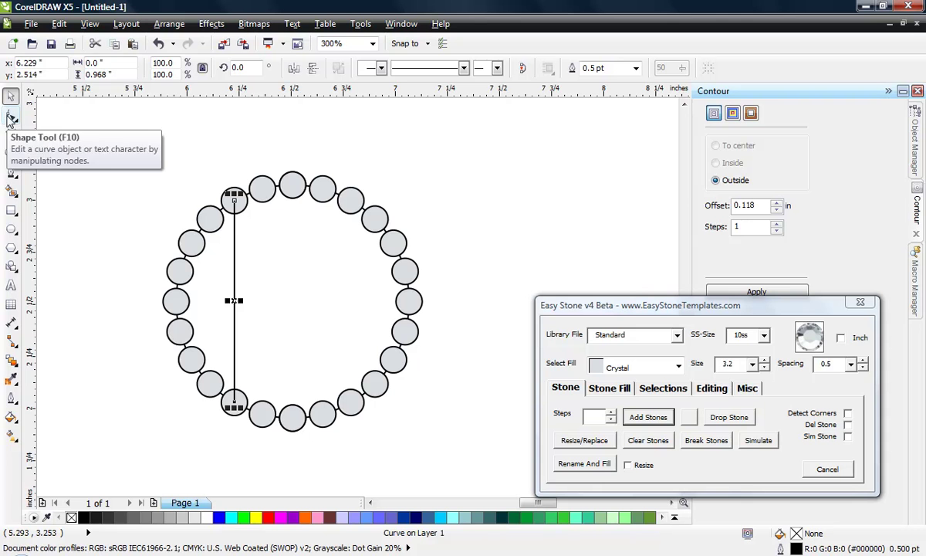
Convert the vertical line to a curve and bow its middle about 0.125" towards the ball's centre
left_click(10, 116)
left_click_drag(195, 174, 248, 414)
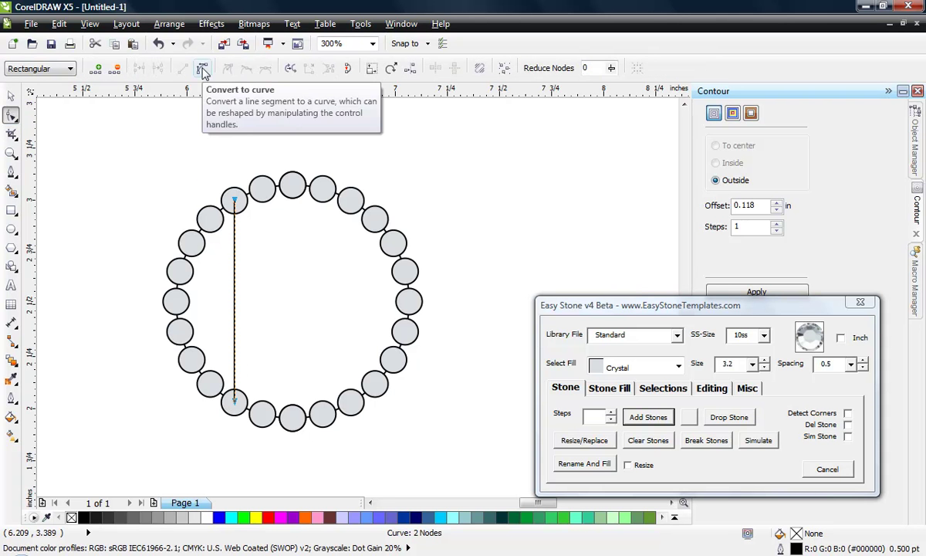
left_click(203, 69)
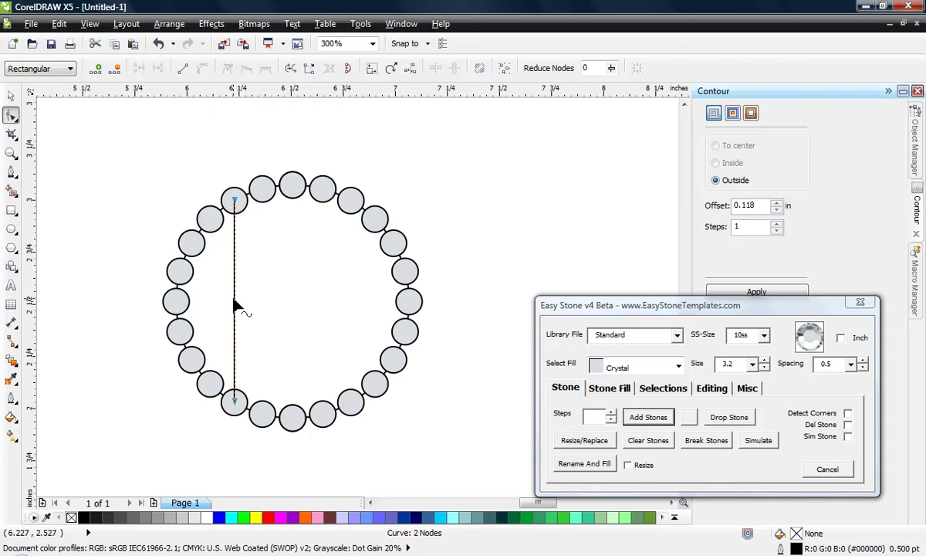
left_click_drag(235, 302, 266, 305)
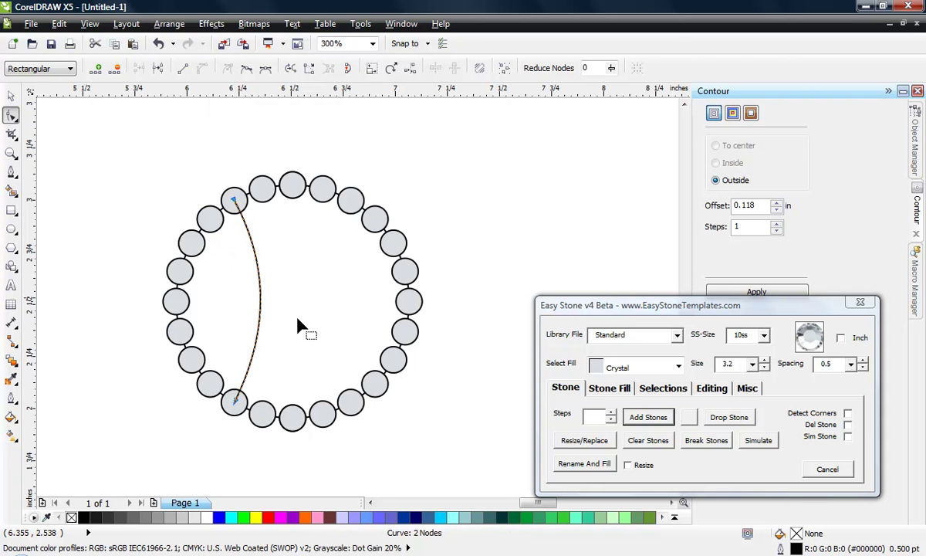
left_click(10, 94)
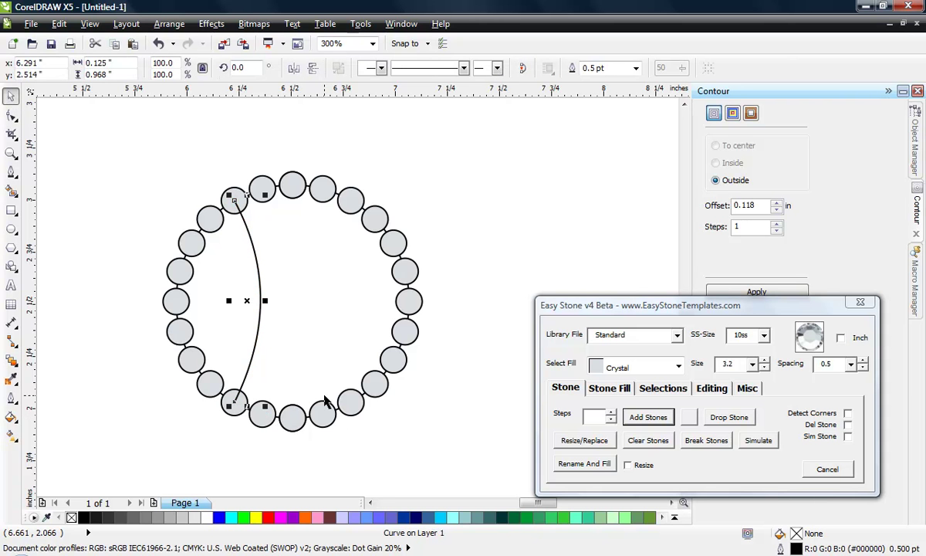
Add 10ss Light Siam stones with 0.5 spacing along the curved line inside the ball
left_click(637, 367)
scroll(649, 442, "down", 3)
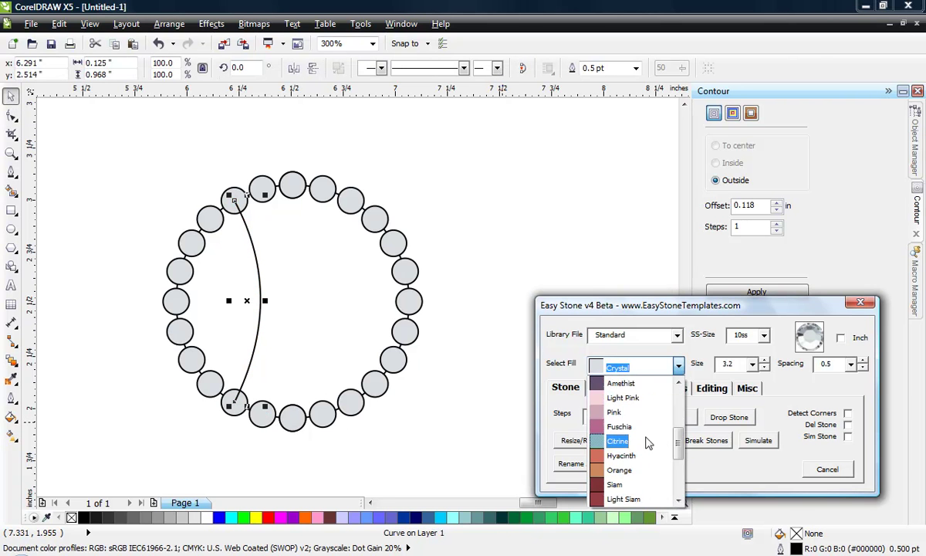
scroll(646, 442, "down", 1)
left_click(634, 455)
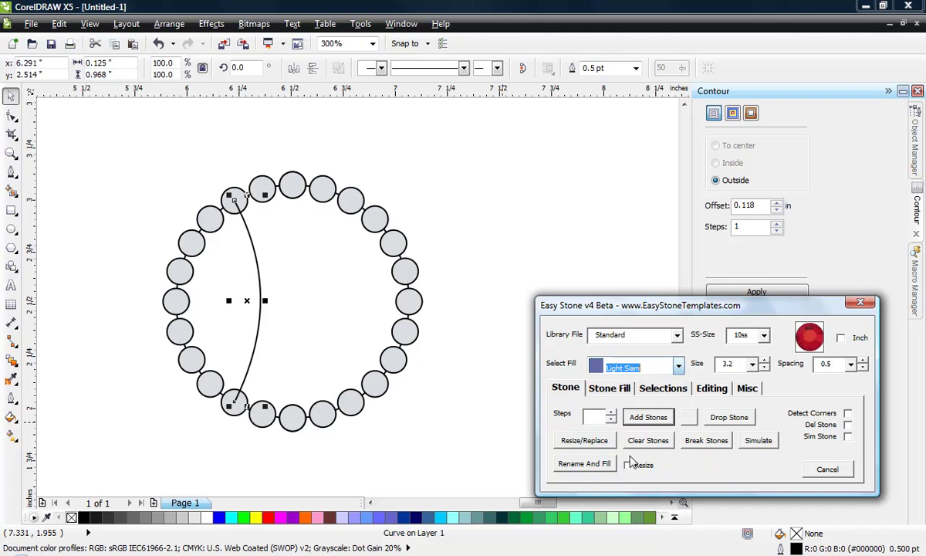
left_click(649, 417)
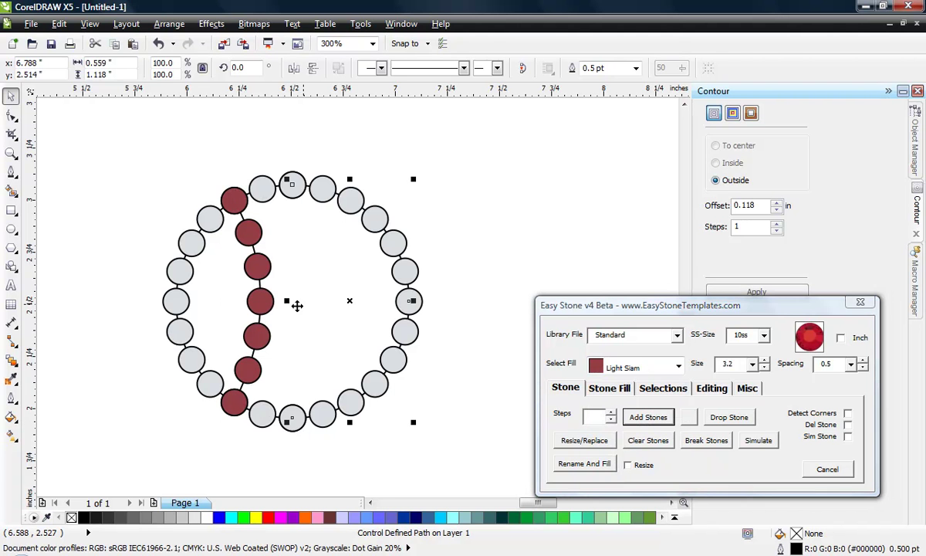
Place a horizontally mirrored copy of the red stone arc onto the ball's upper-right and lower-right outline stones
left_click(257, 299)
left_click_drag(257, 300, 536, 238)
left_click(559, 165)
left_click(527, 139)
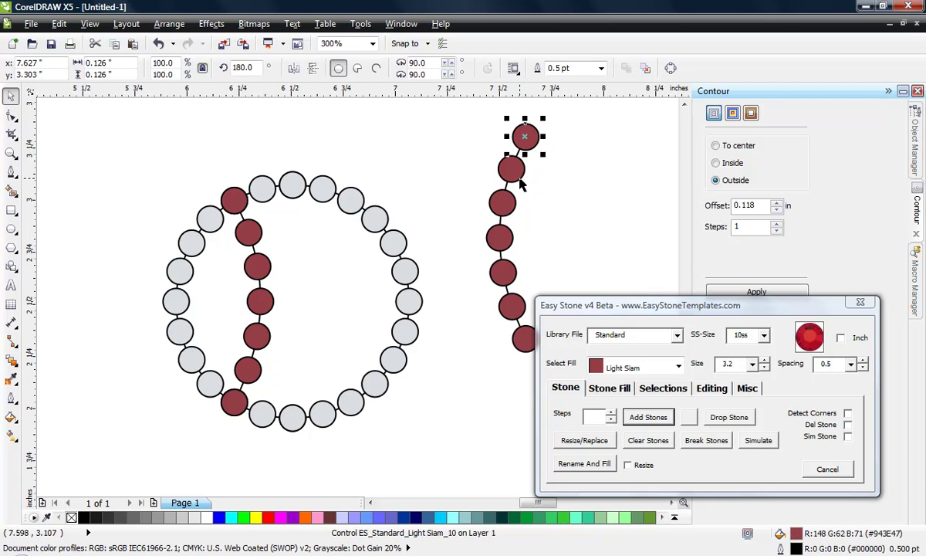
left_click(517, 175)
left_click_drag(526, 137, 351, 200)
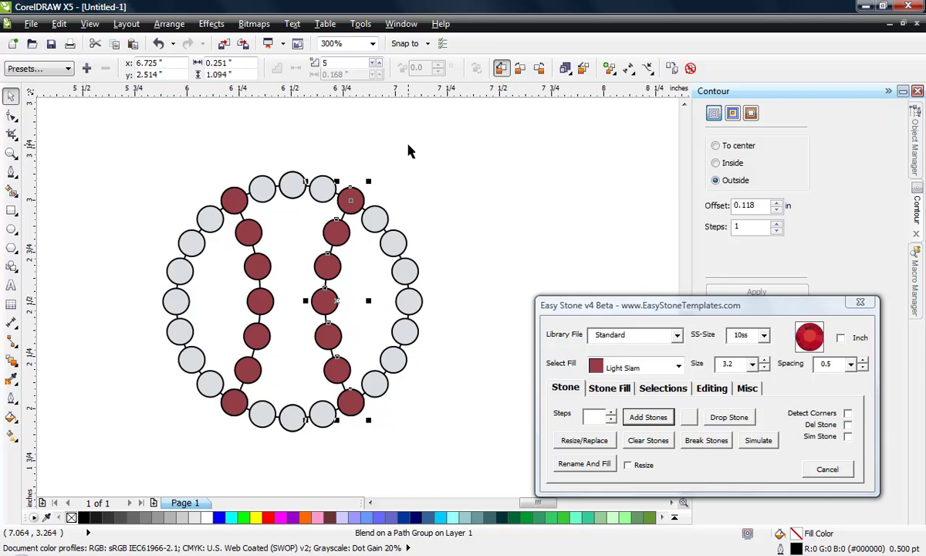
left_click(159, 358)
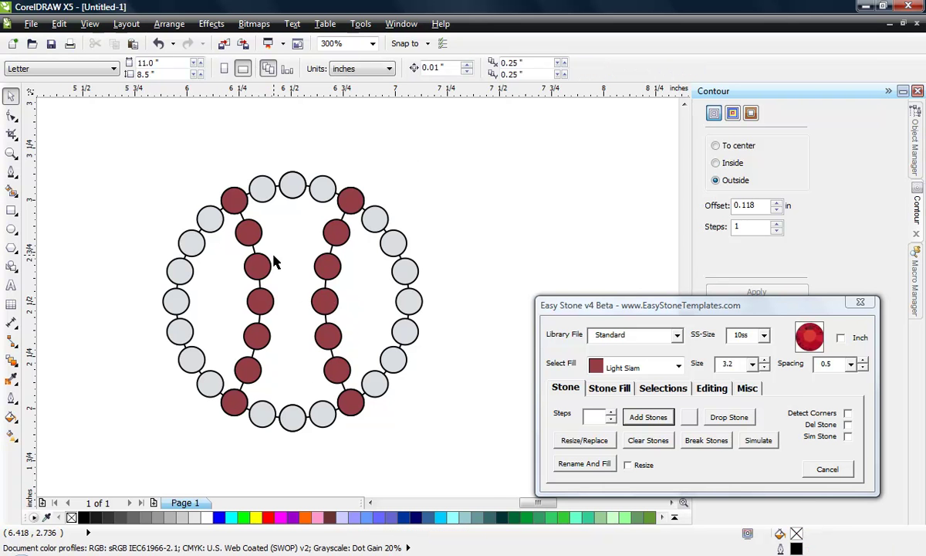
Copy one crystal stone from the bat's centre row to the empty area at the lower left of the ball
scroll(275, 262, "down", 1)
scroll(398, 363, "down", 1)
scroll(362, 339, "up", 1)
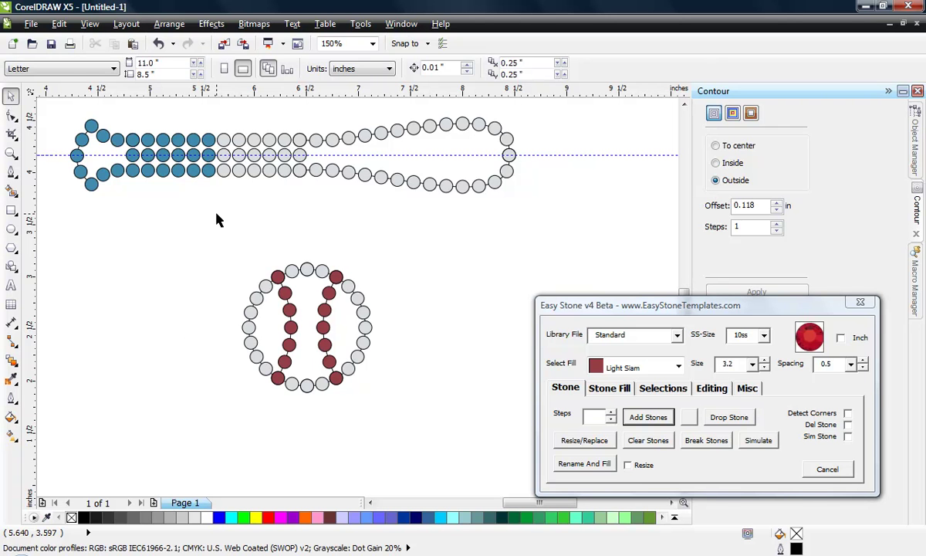
left_click(208, 158)
left_click_drag(206, 158, 186, 371)
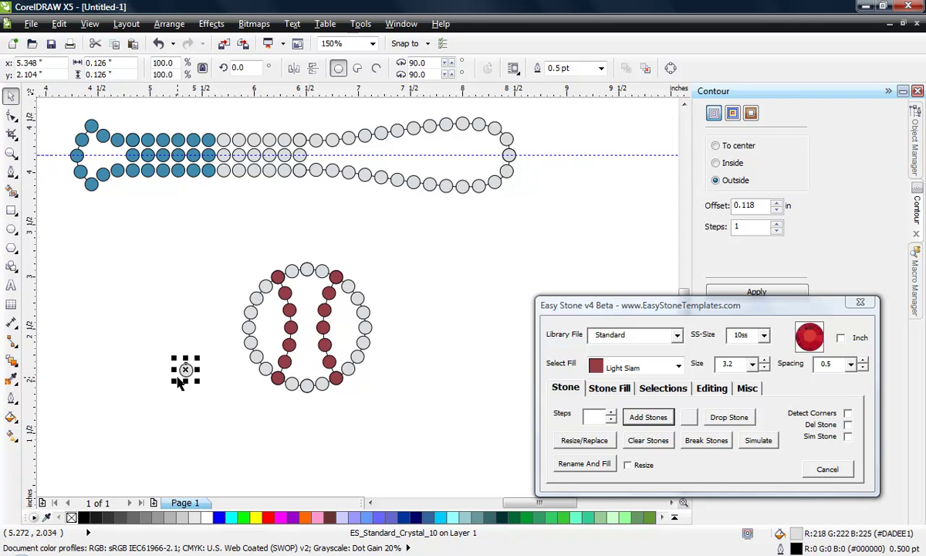
With the 3.7 stone fill offset, add a second stone to the left of the copy and a third centred above the pair
left_click(607, 387)
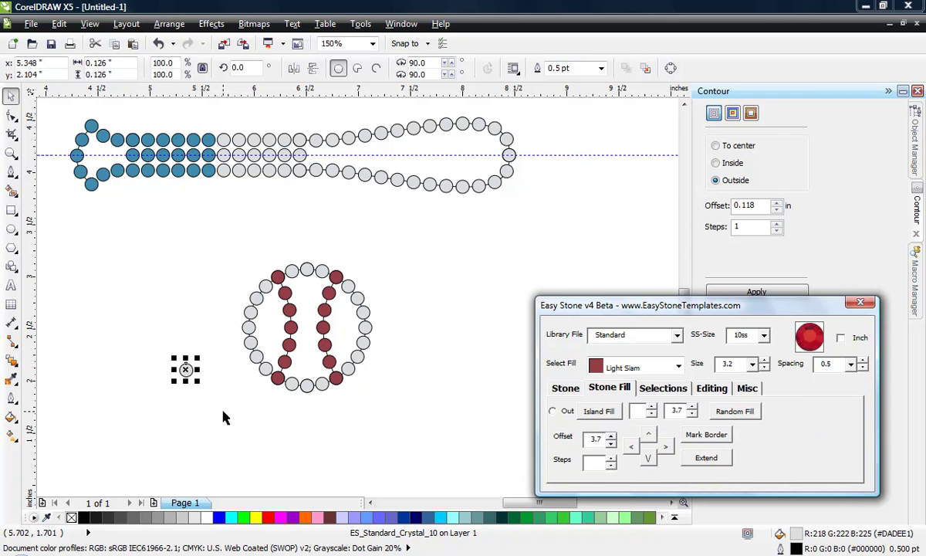
left_click(154, 374)
scroll(160, 371, "up", 1)
left_click(202, 364)
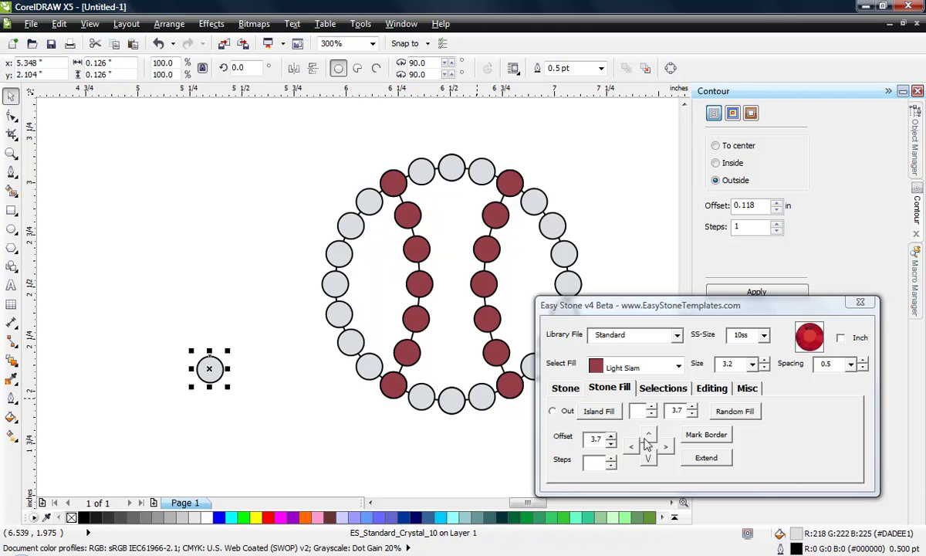
left_click(631, 446)
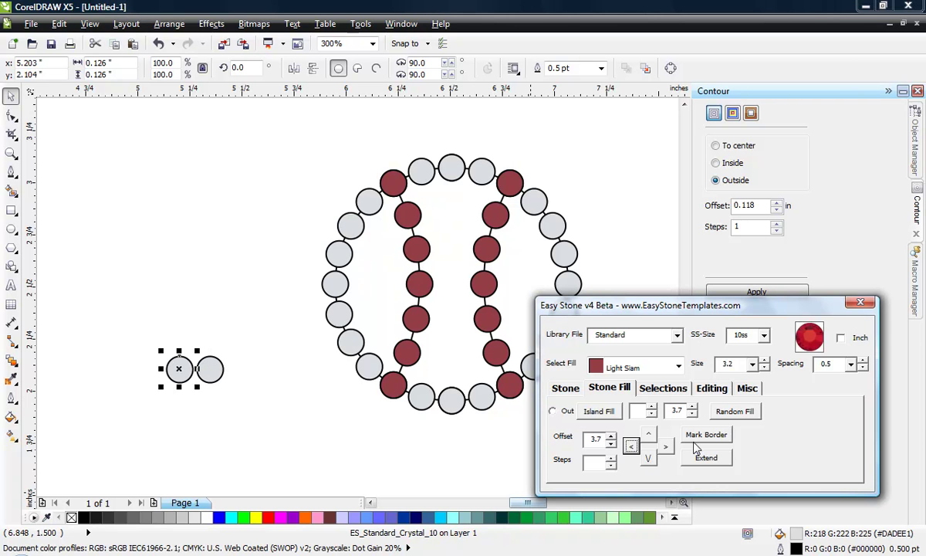
left_click(648, 435)
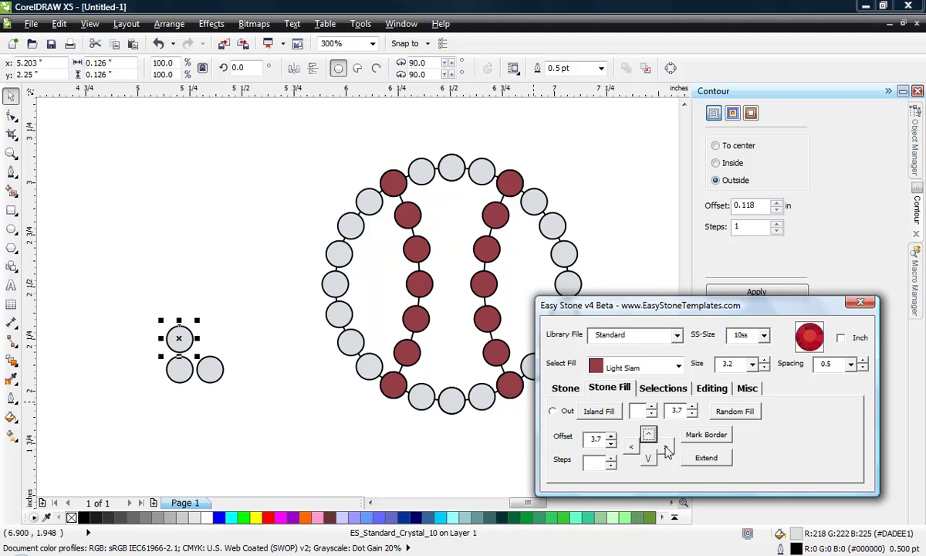
left_click(665, 447)
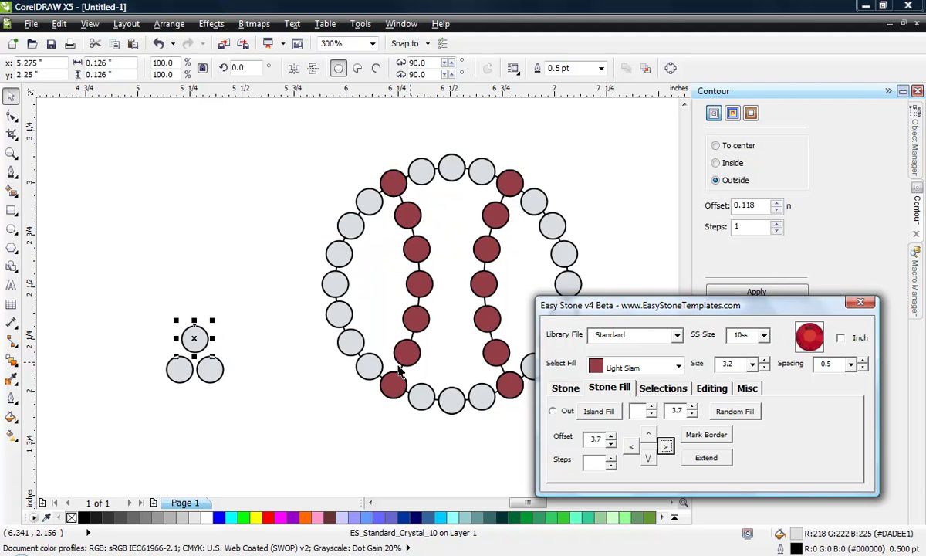
Stack six more stones upward from the centred stone at the 3.7 offset to form a vertical column
left_click(649, 436)
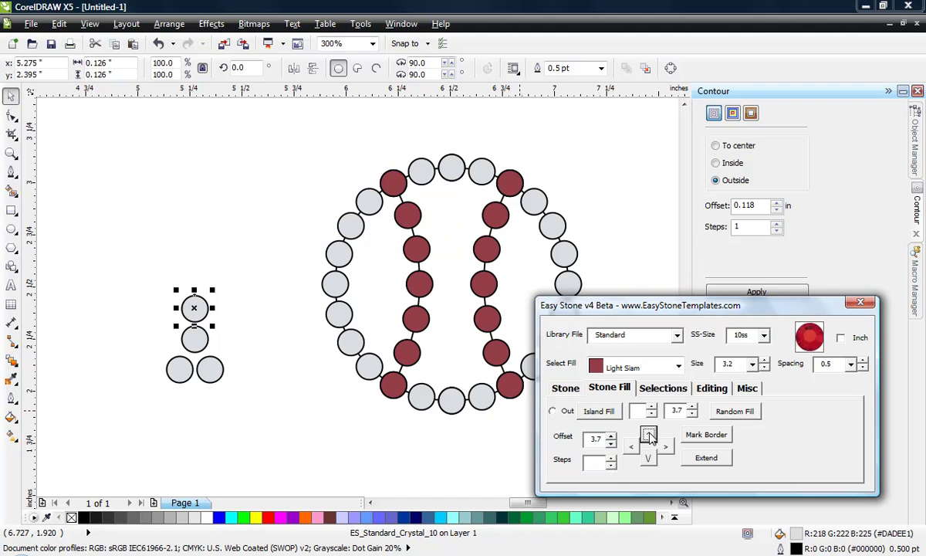
left_click(649, 436)
left_click(649, 436)
left_click(649, 436)
left_click(649, 436)
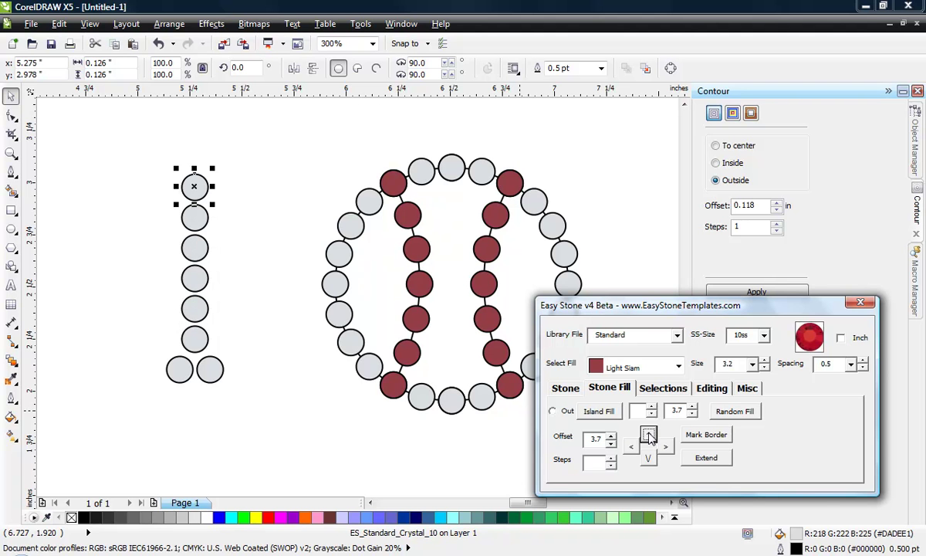
left_click(649, 436)
left_click(437, 429)
scroll(248, 270, "down", 2)
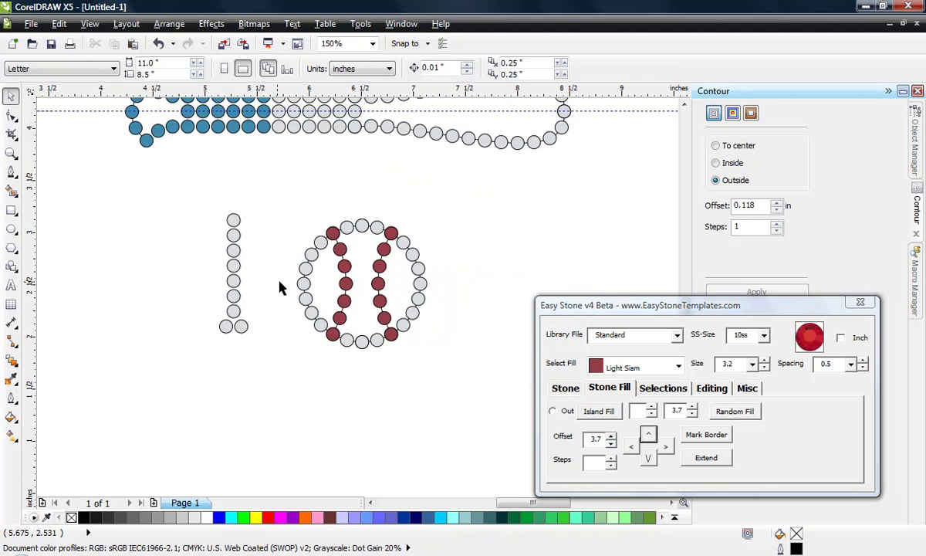
Move the whole nine-stone column closer to the ball, centred at about X 5.602", Y 2.457"
left_click_drag(164, 187, 274, 366)
left_click_drag(241, 325, 275, 340)
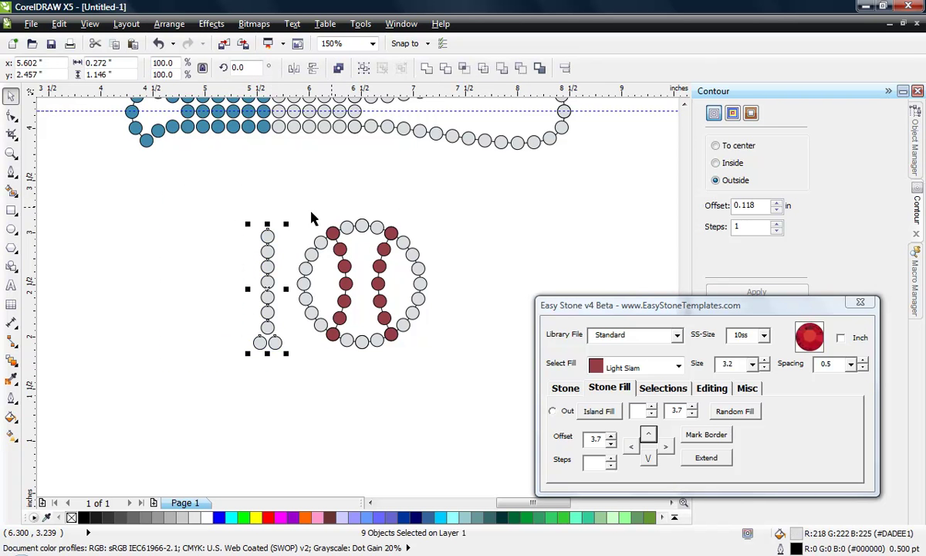
left_click(230, 221)
Add a stone to the left of the column's top stone at the 3.7 offset and centre the pair over the column
left_click(268, 239)
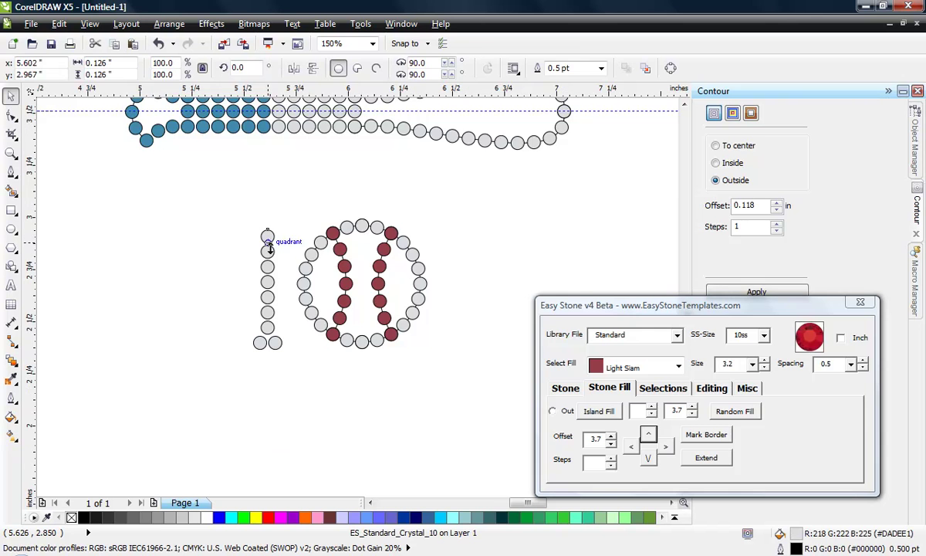
scroll(270, 247, "up", 2)
left_click(631, 447)
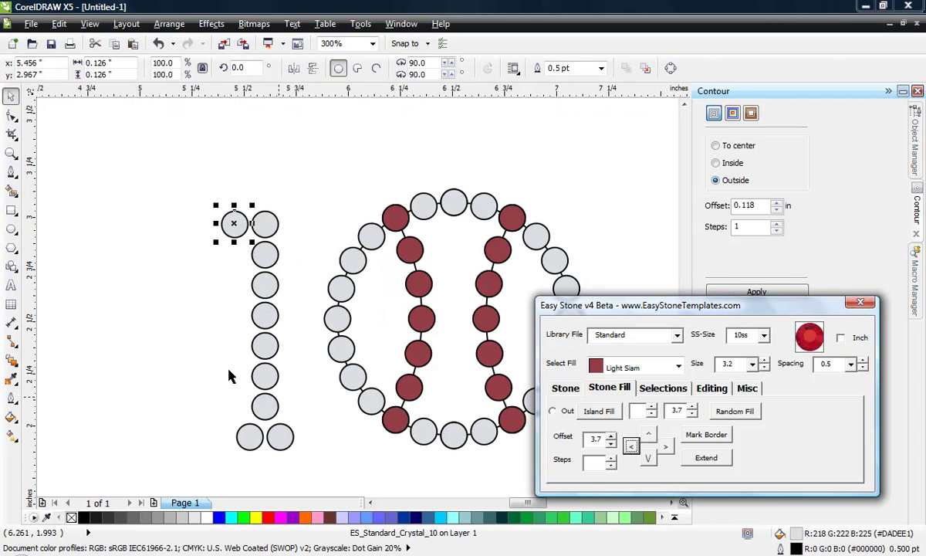
left_click(195, 344)
left_click_drag(196, 203, 290, 253)
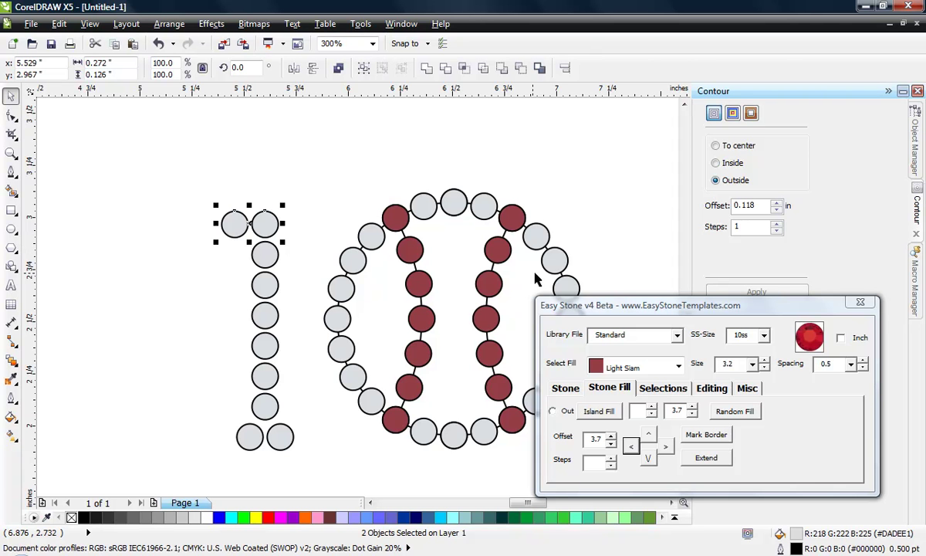
left_click(666, 446)
left_click(127, 307)
scroll(216, 198, "down", 2)
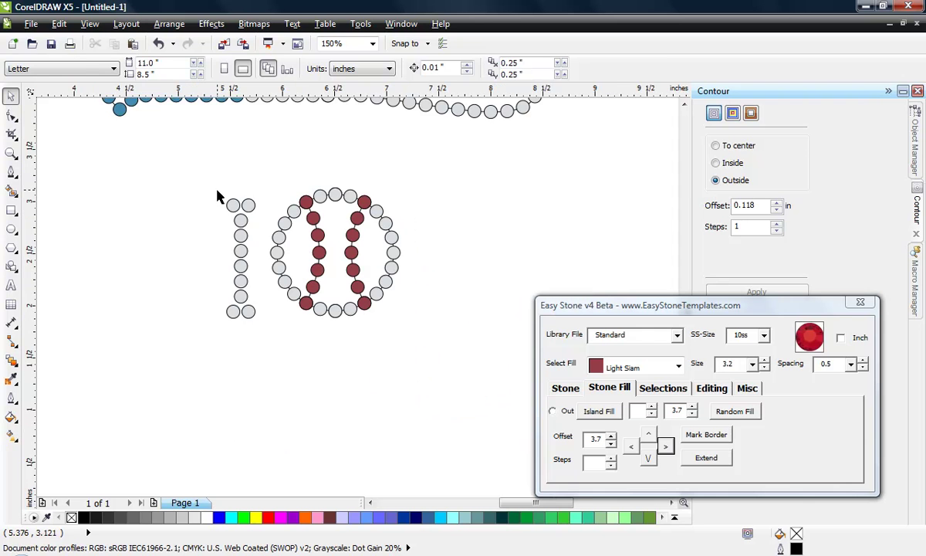
Move the I-shaped stone figure up beside the ball, centred at about X 5.665", Y 2.52"
left_click_drag(186, 183, 259, 347)
left_click_drag(241, 303, 248, 296)
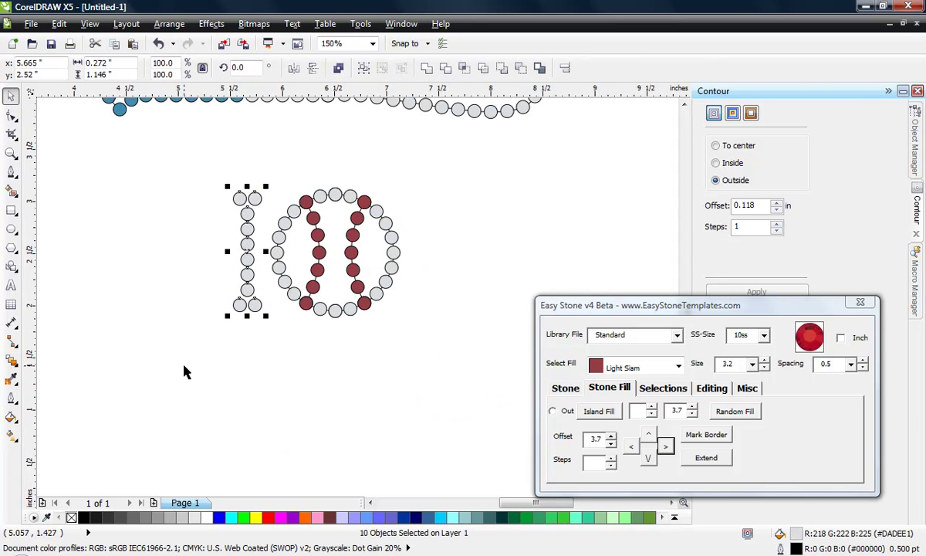
left_click(183, 372)
scroll(258, 213, "up", 2)
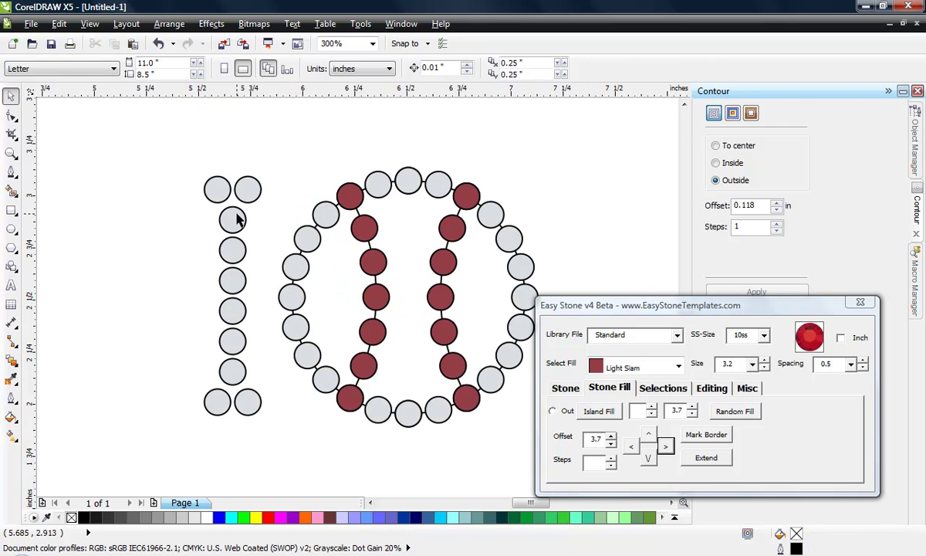
Shorten the stone figure by deleting the stone below its top pair and lowering the pair by one 3.7 offset
left_click(237, 218)
key("Delete")
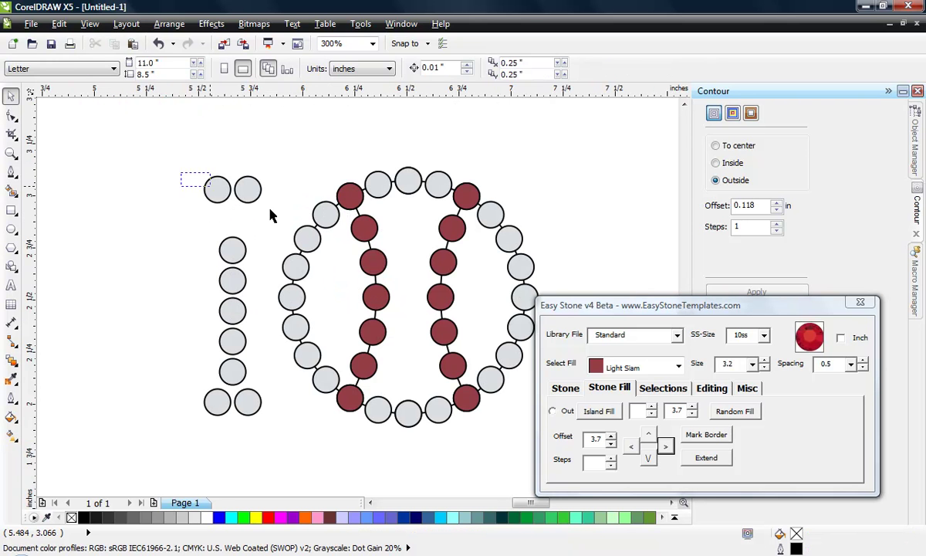
left_click_drag(270, 215, 287, 211)
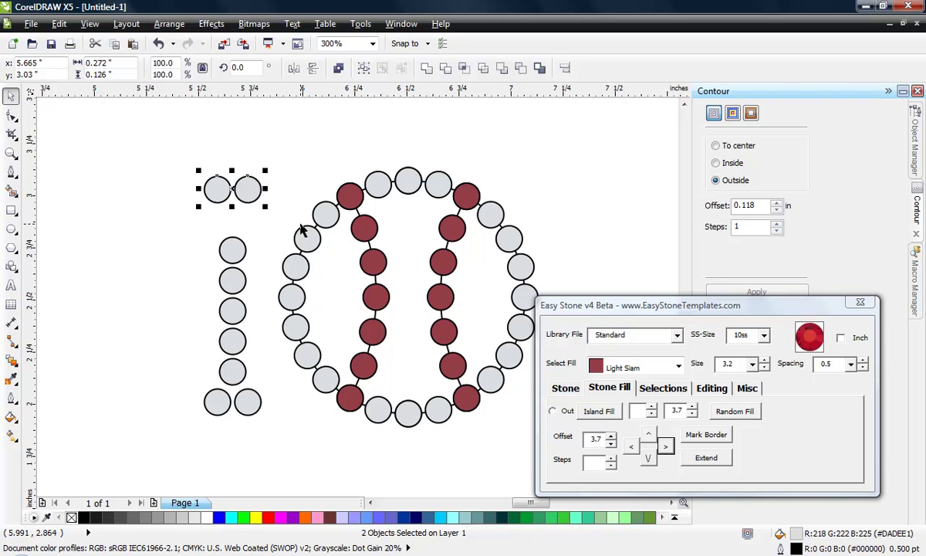
left_click(648, 458)
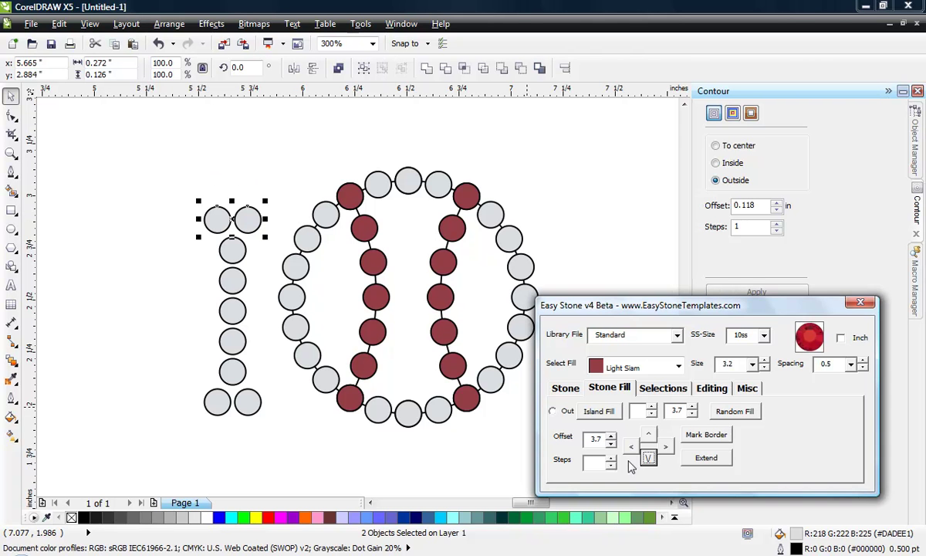
left_click(178, 306)
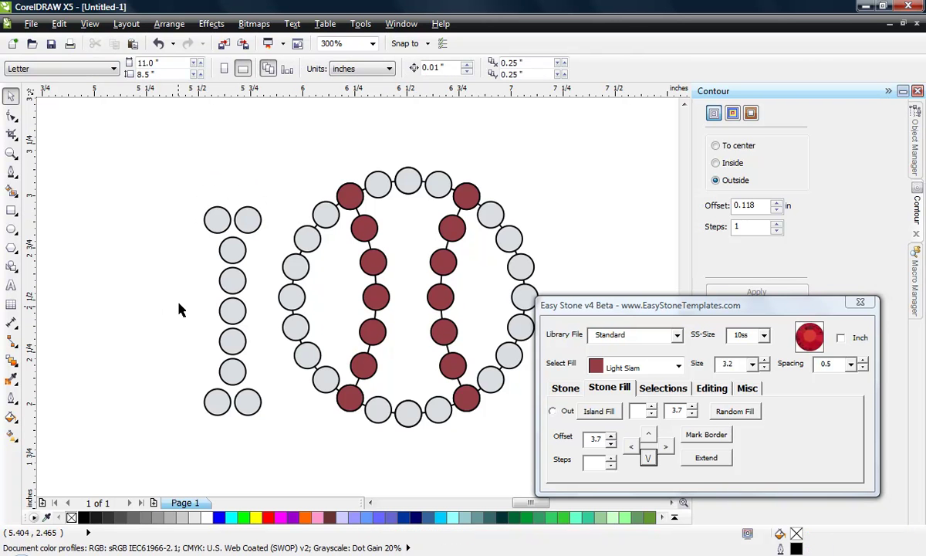
Move the shortened stone figure up to the ball's mid-height, centred at about Y 2.53"
scroll(226, 182, "down", 2)
left_click_drag(191, 173, 262, 316)
left_click_drag(240, 231, 240, 222)
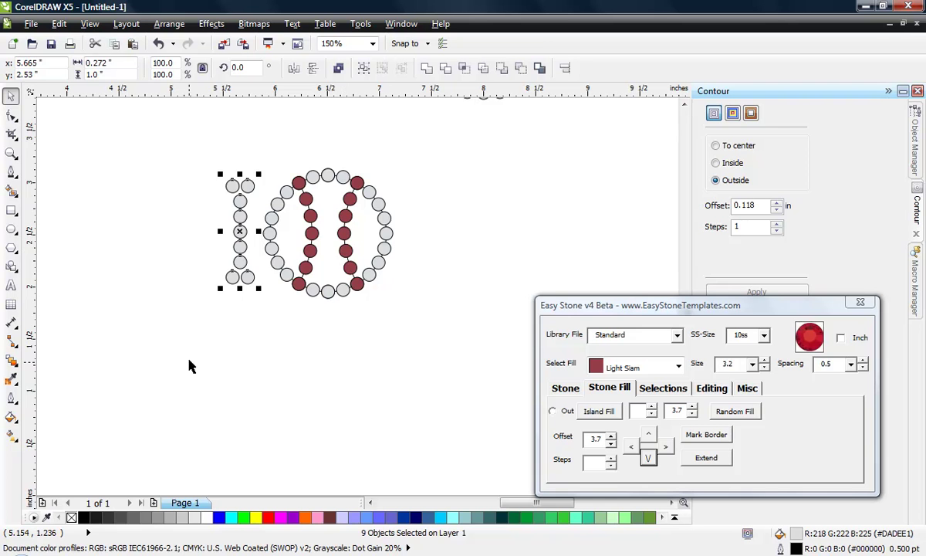
left_click(196, 215)
scroll(216, 207, "up", 2)
scroll(325, 301, "down", 2)
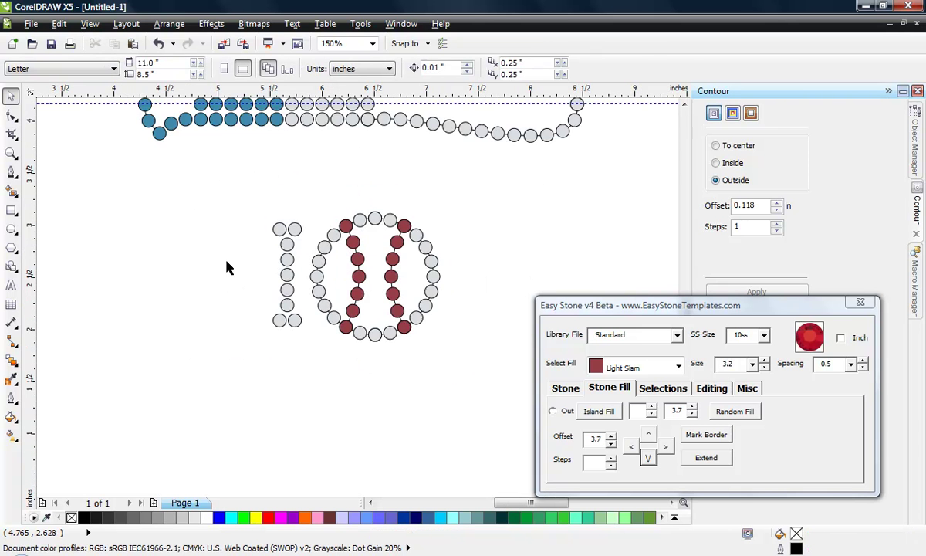
Duplicate the I-shaped stone figure to its left at the same height, centred at about X 4.904"
scroll(236, 253, "up", 2)
left_click_drag(233, 182, 380, 426)
left_click_drag(348, 390, 206, 407)
left_click_drag(194, 402, 182, 405)
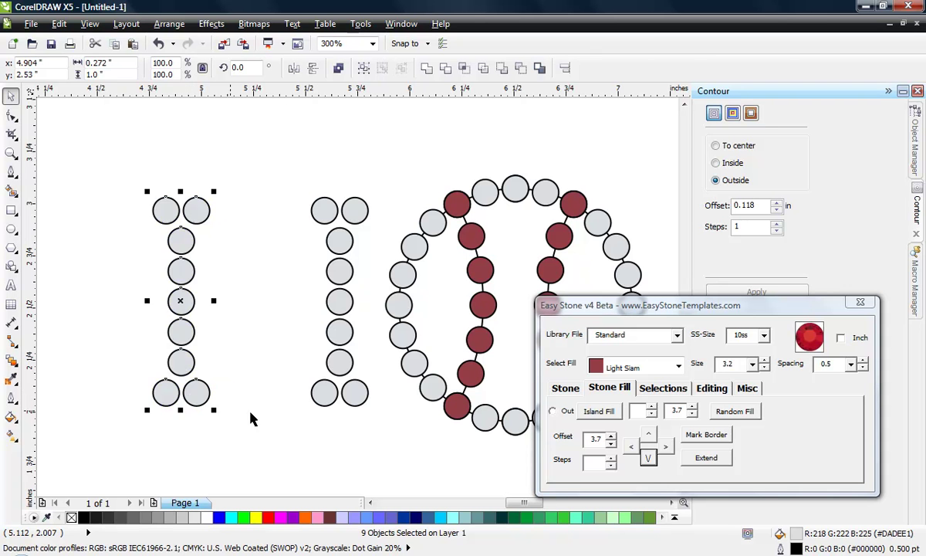
left_click(276, 262)
scroll(277, 262, "down", 2)
scroll(340, 295, "up", 2)
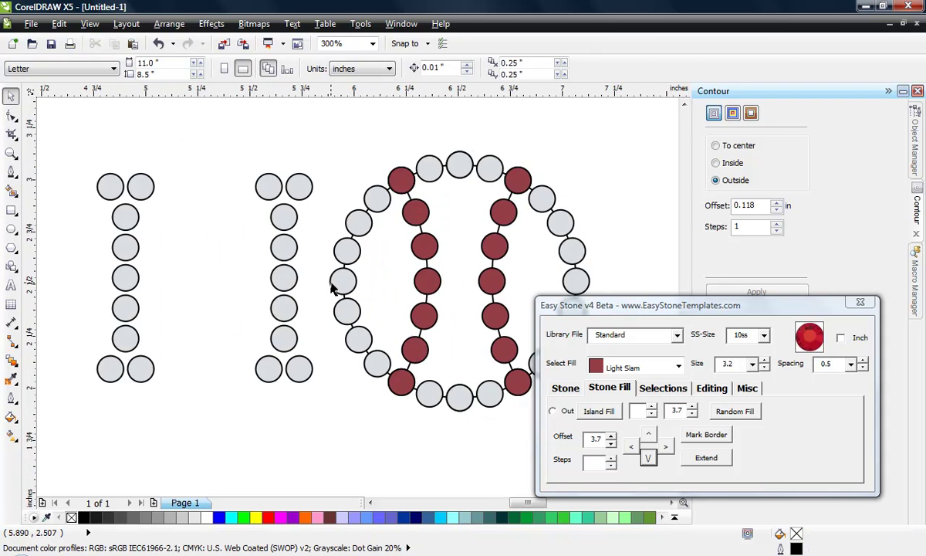
Place a vertical guideline at X 5.296" between the two stone figures and delete the duplicate figure
left_click_drag(31, 255, 205, 276)
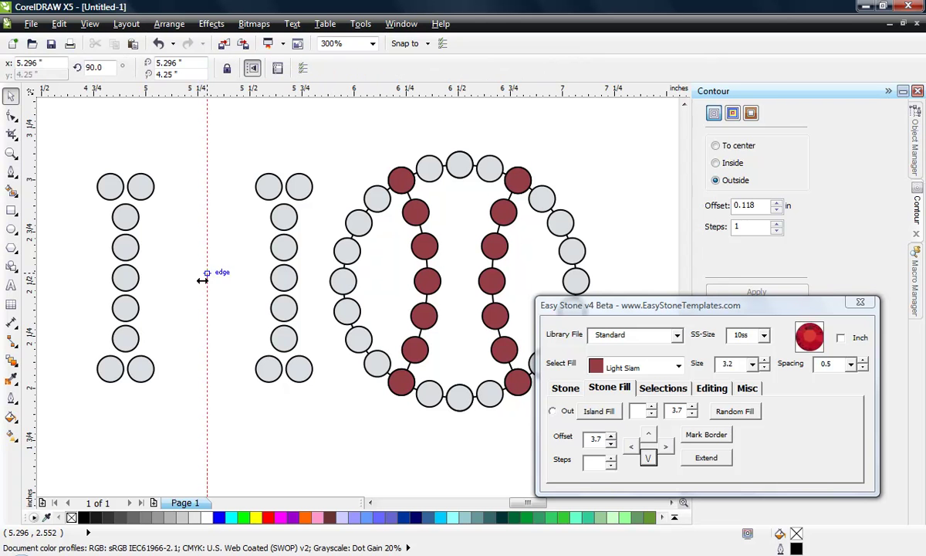
left_click(77, 151)
left_click_drag(76, 151, 171, 378)
key("Delete")
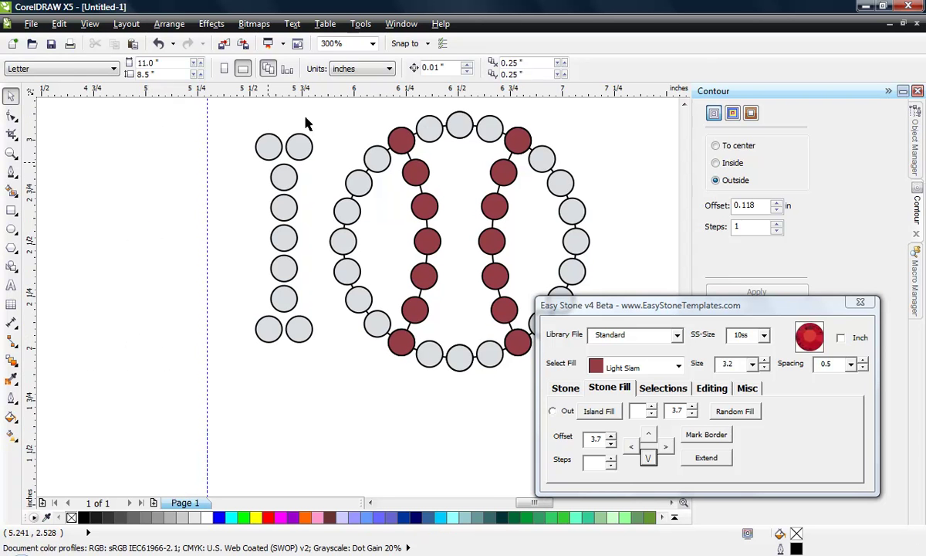
Copy the figure's upper-left stone onto the vertical guideline at about the middle of the column's height
left_click(272, 147)
left_click_drag(268, 146, 209, 240)
Try filling a diagonal row of stones between the guideline stone and the figure's upper-left stone, and undo it
left_click(269, 145, "shift")
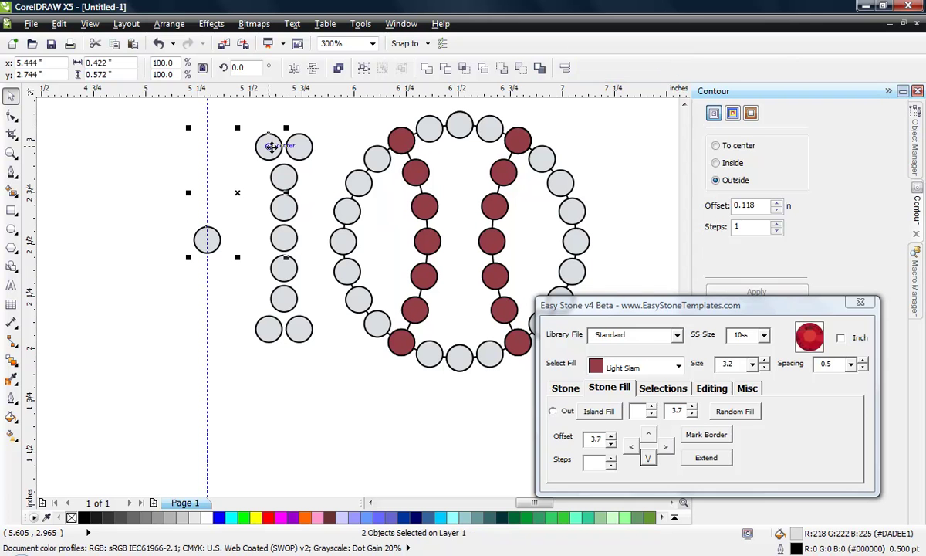
left_click(566, 389)
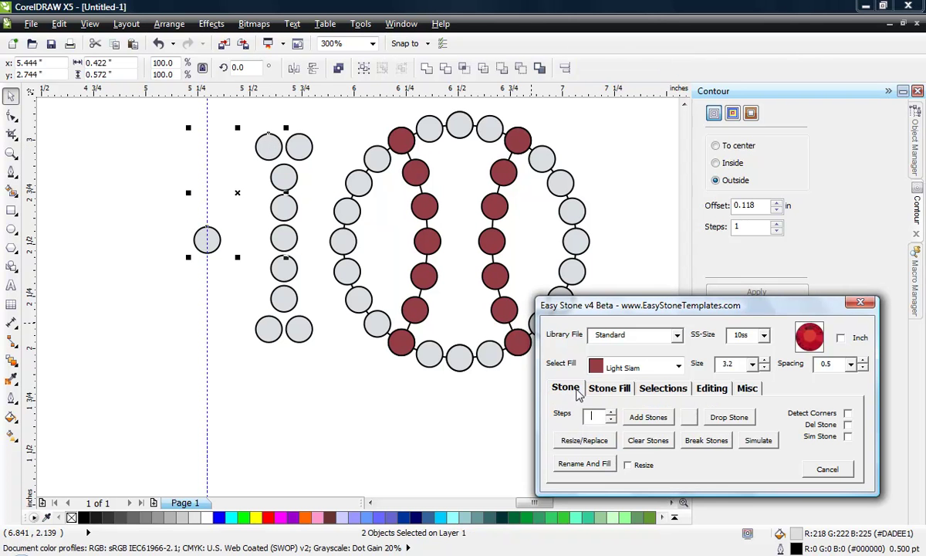
left_click(690, 421)
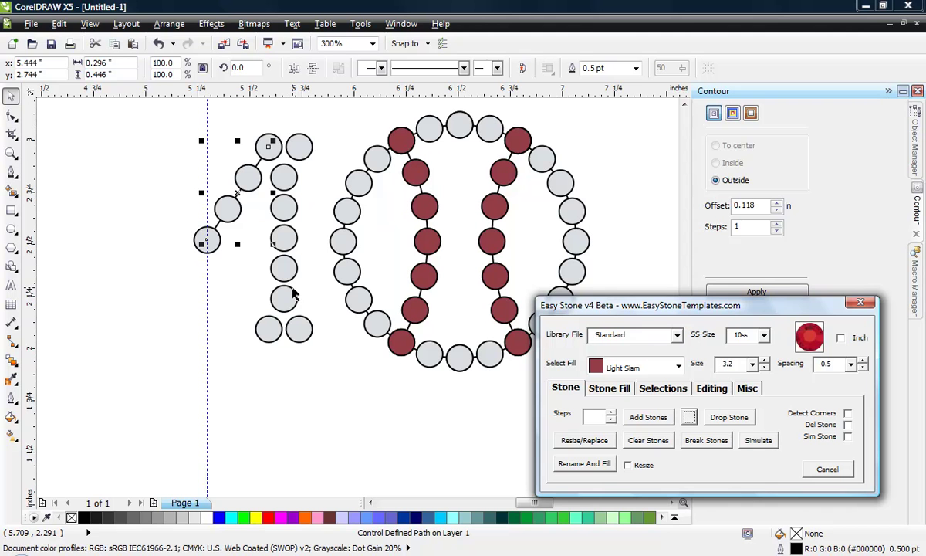
left_click(206, 255)
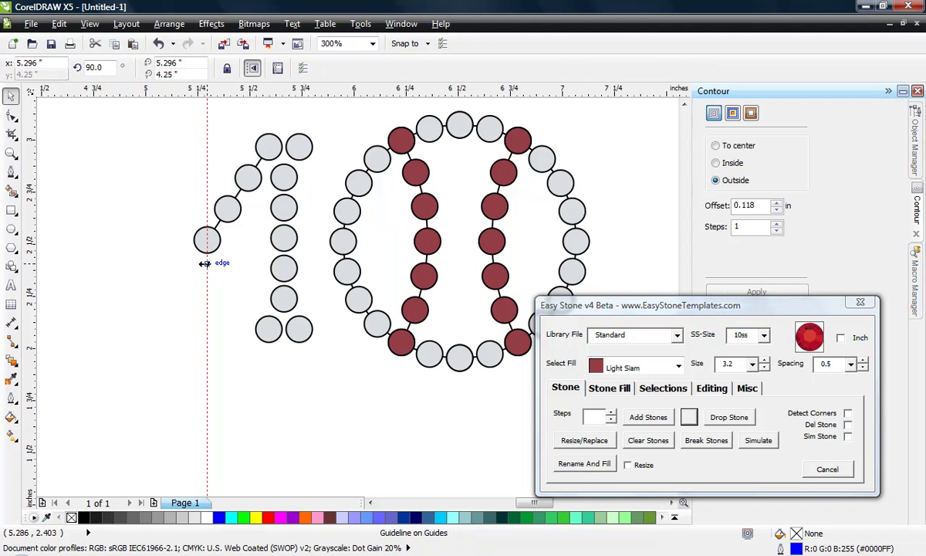
left_click(225, 264)
key("ctrl+z")
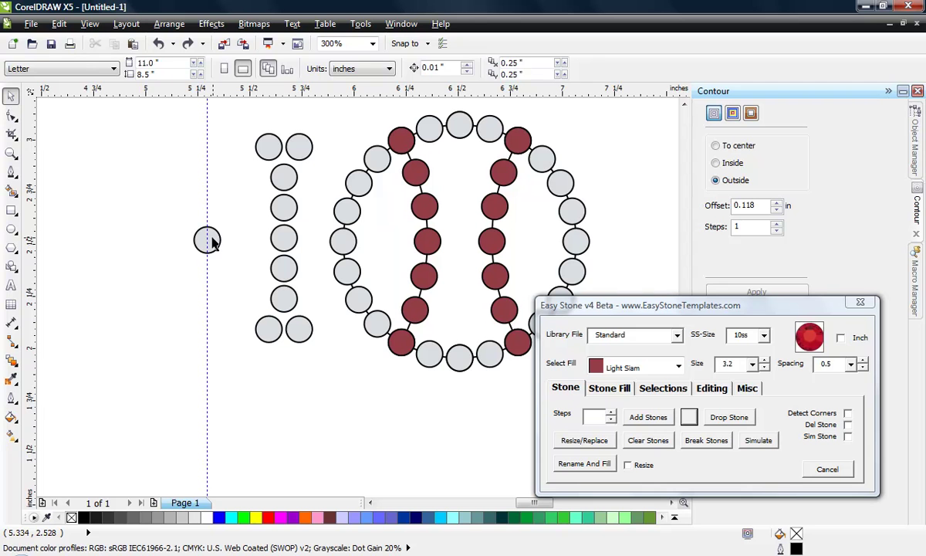
Lower the guideline stone slightly and fill a diagonal row of stones from it to the column's upper-left stone
left_click(210, 238)
mouse_move(208, 238)
left_mouse_down()
mouse_move(206, 267)
mouse_move(207, 253)
left_mouse_up()
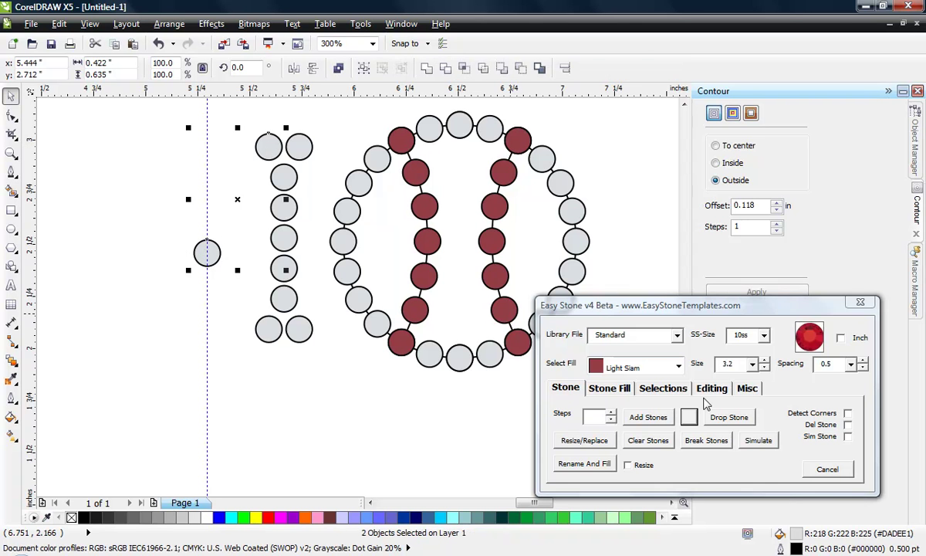
left_click(689, 417)
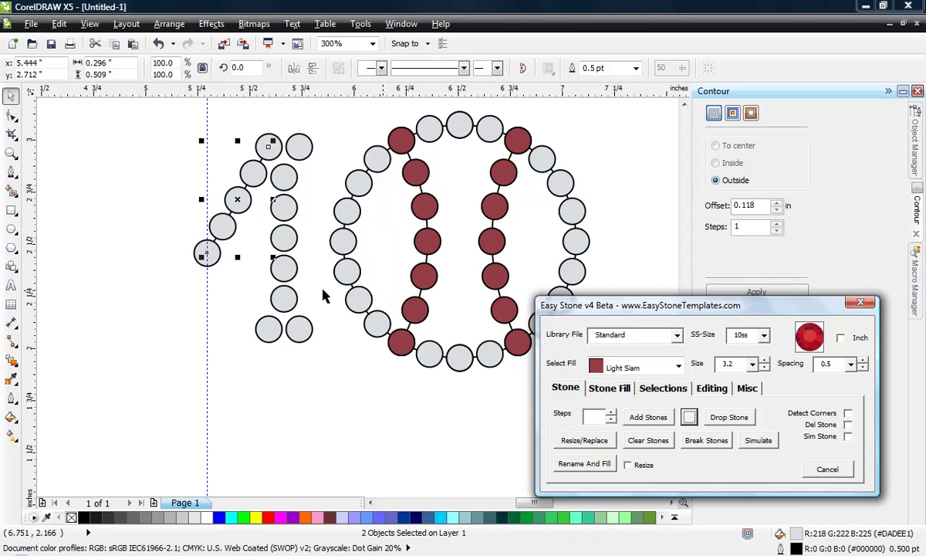
left_click(166, 293)
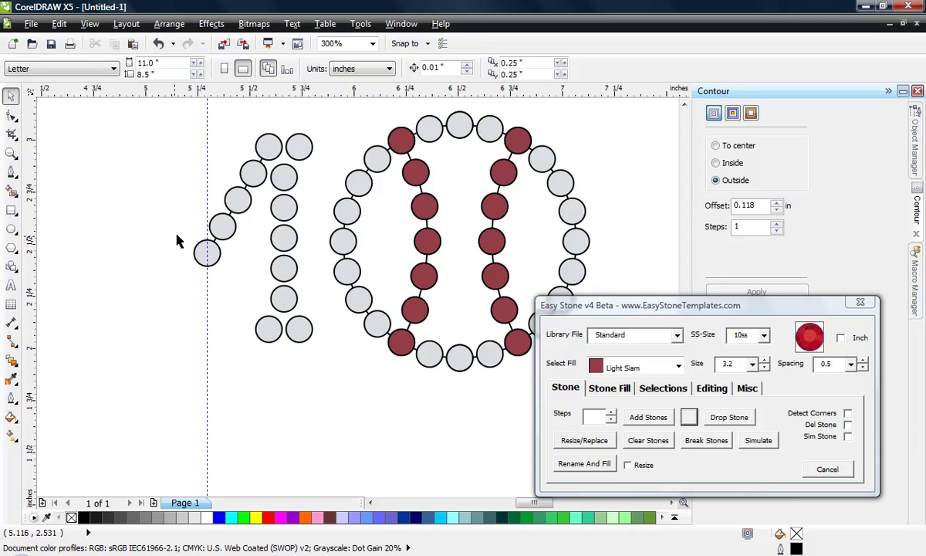
Duplicate the half-M figure to its left, mirror it horizontally, and overlap the guideline stones to complete the letter M
scroll(139, 222, "down", 1)
scroll(139, 222, "left", 2)
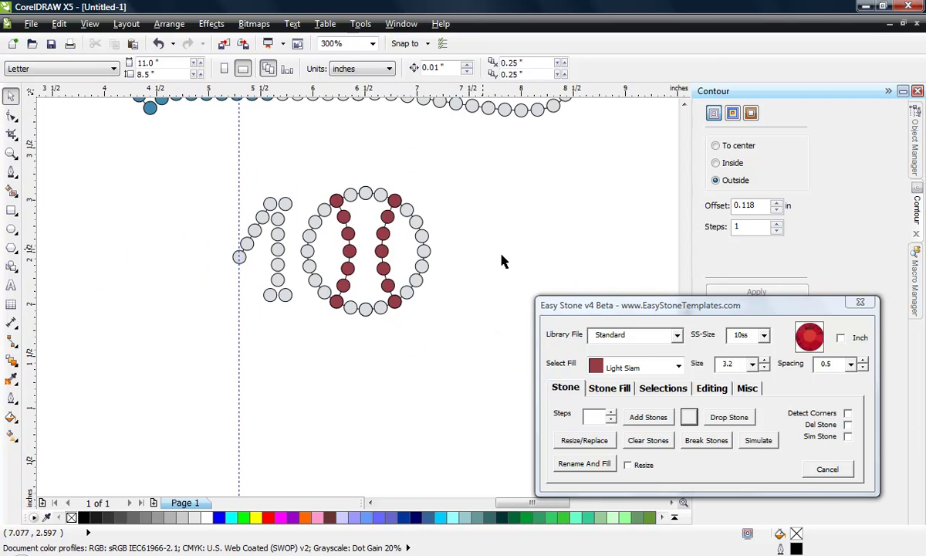
scroll(239, 243, "up", 1)
left_click_drag(157, 126, 355, 385)
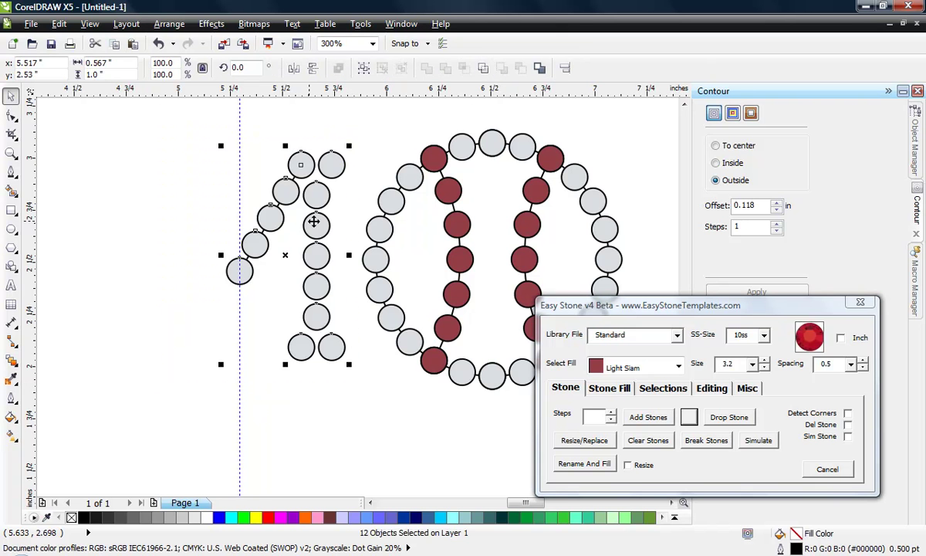
left_click_drag(314, 222, 145, 247)
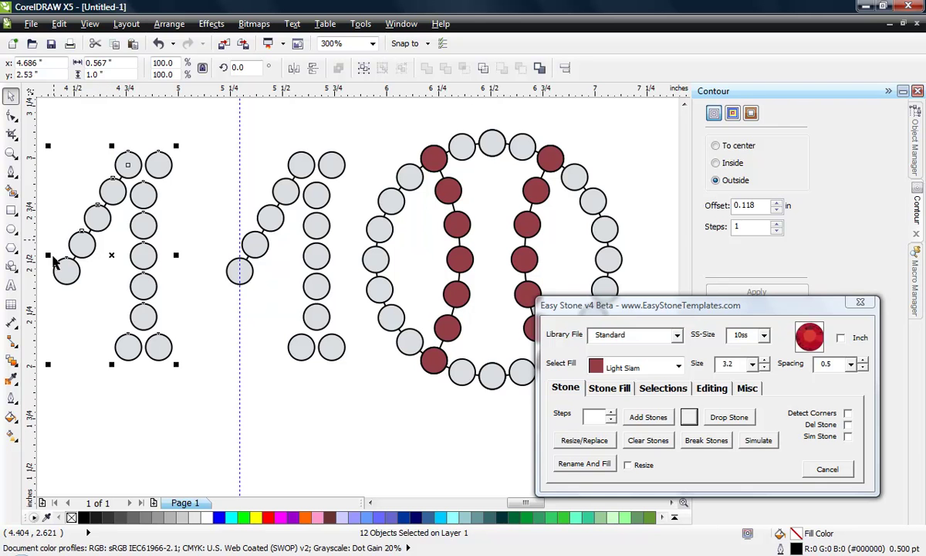
left_click_drag(45, 256, 243, 272)
left_click(133, 197)
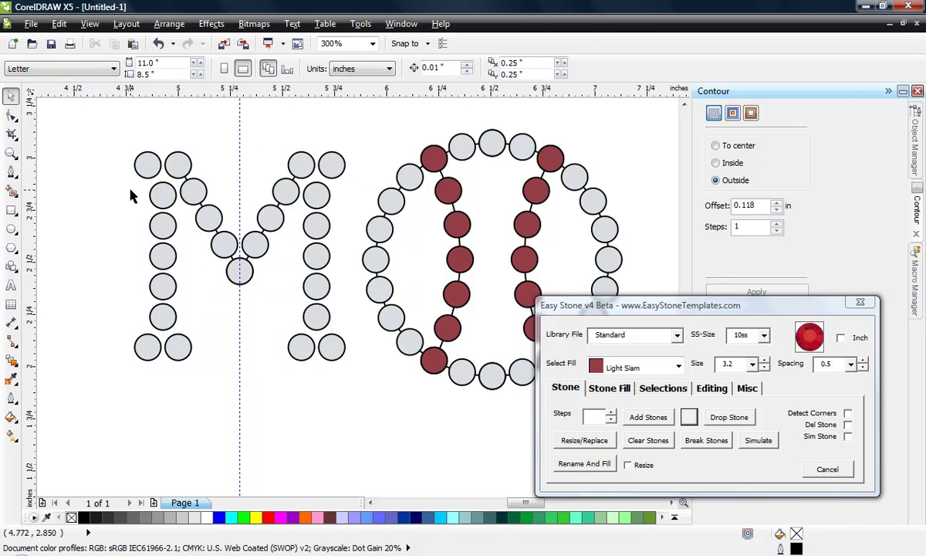
Group all stones of the letter M, and group the stitched ball's stones and paths separately
scroll(114, 209, "down", 1)
left_click_drag(96, 131, 244, 303)
key("ctrl+g")
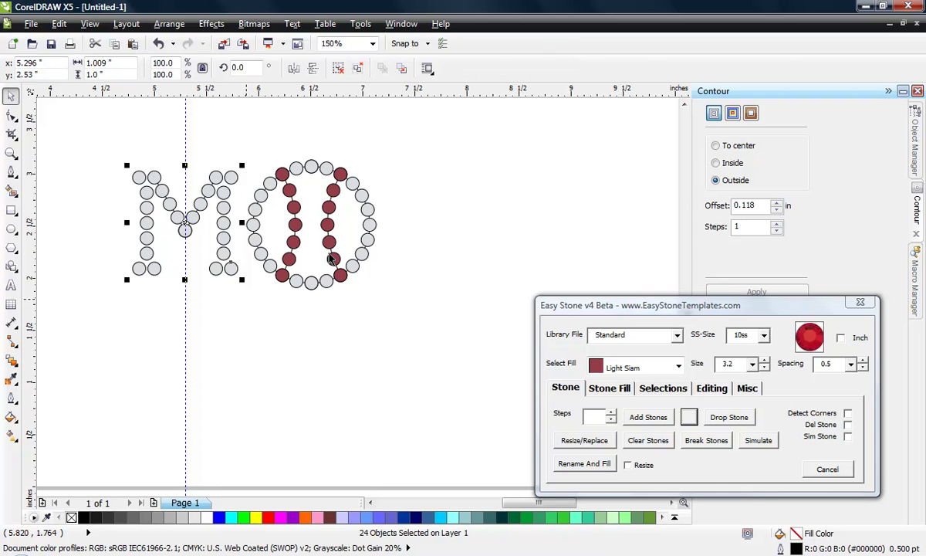
left_click_drag(403, 132, 240, 305)
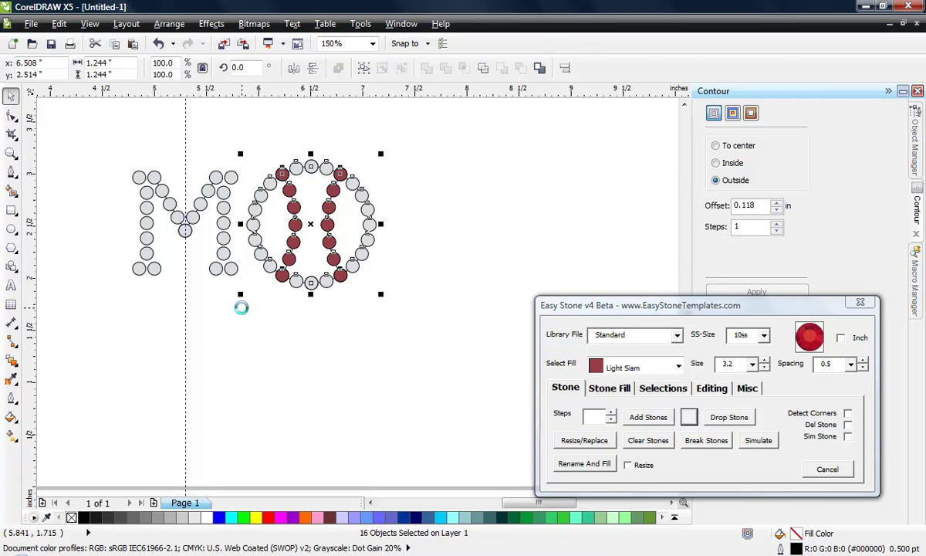
key("ctrl+g")
left_click(238, 304)
Duplicate the M group to the other side of the ball at the same height, forming the word MOM
left_click(230, 269)
left_click_drag(232, 241, 462, 245)
left_click(418, 305)
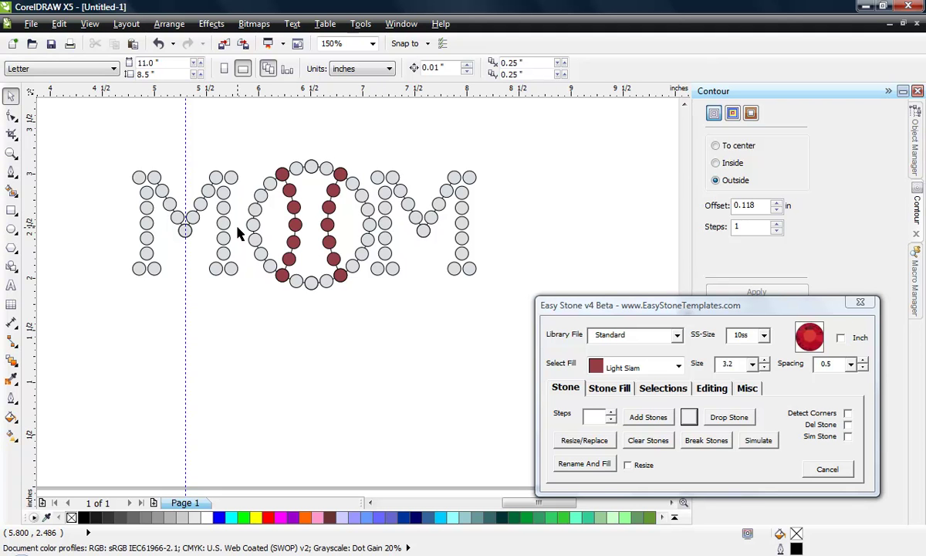
Even out the horizontal spacing of the three MOM groups, moving the second M outward to X 7.703"
left_click_drag(90, 130, 524, 315)
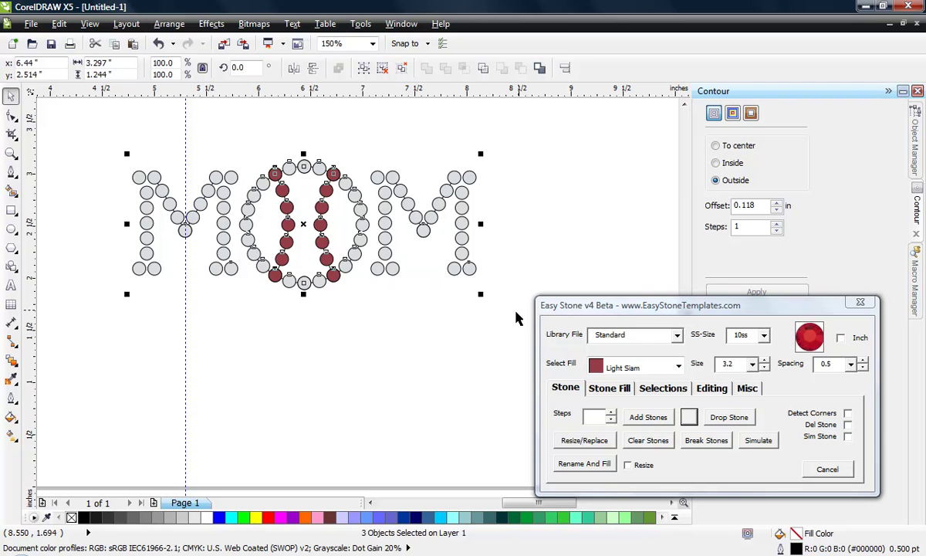
left_click(377, 252)
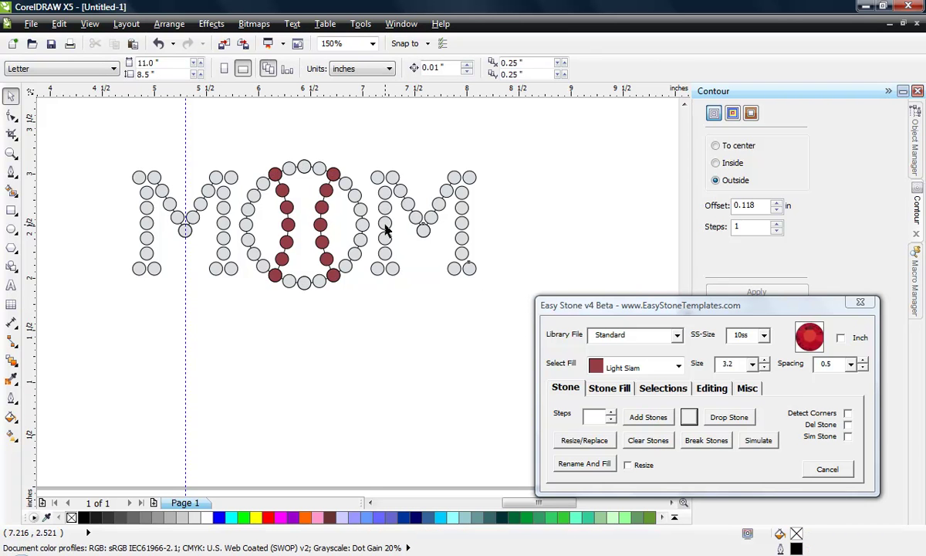
left_click_drag(388, 228, 402, 229)
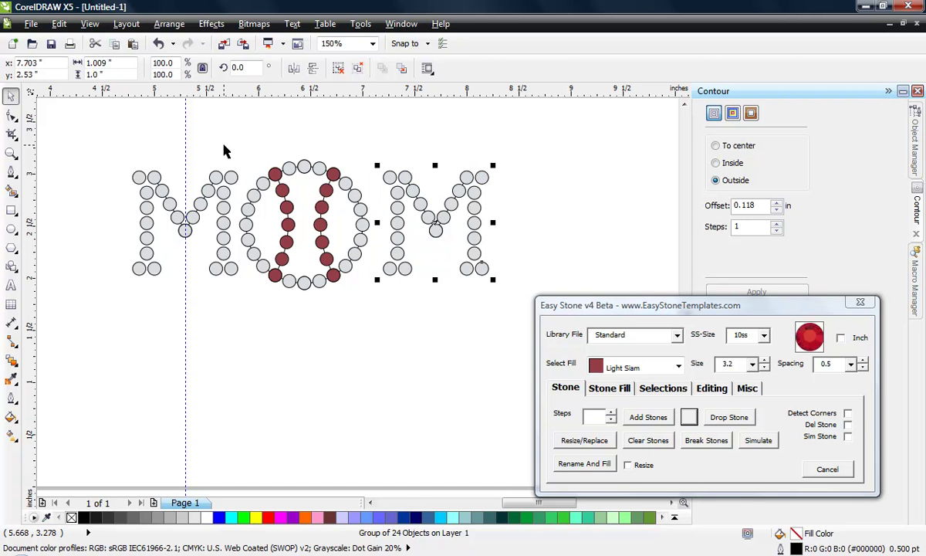
left_click_drag(81, 126, 532, 305)
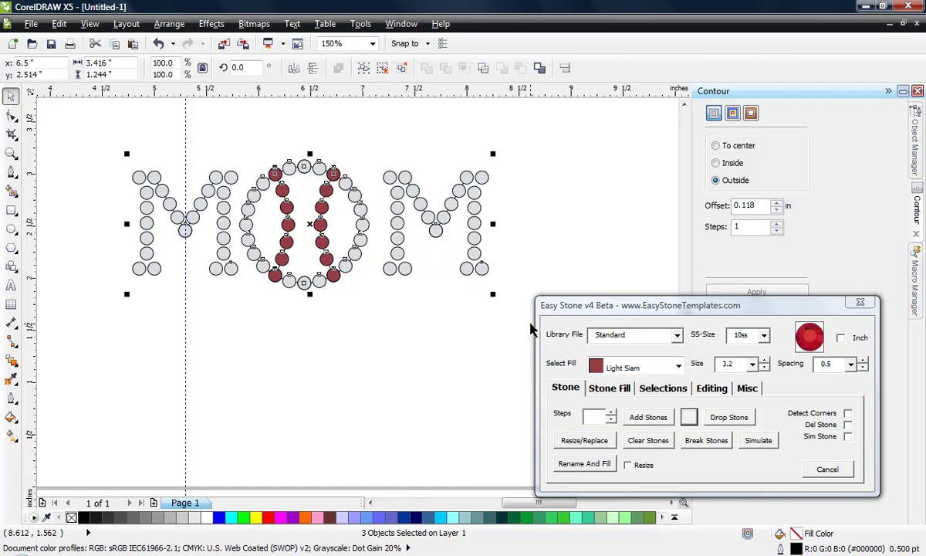
Rotate the stitched ball about 26° clockwise around its centre
left_click(309, 230)
left_click(310, 233)
left_click_drag(380, 155, 389, 203)
left_click(345, 311)
Move the whole MOM lettering closer beneath the bat, centred at about X 6.317", Y 3.013"
scroll(345, 311, "down", 2)
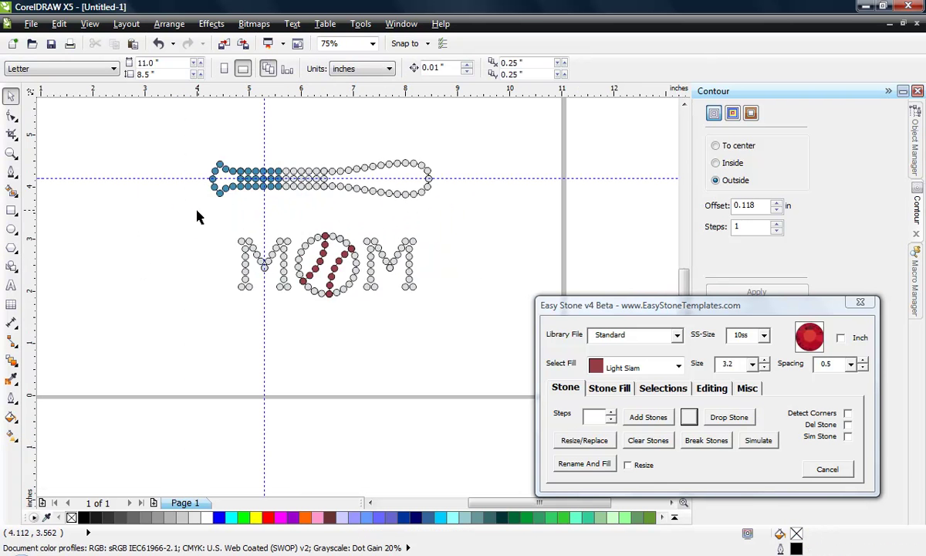
left_click_drag(197, 216, 437, 305)
left_click_drag(357, 262, 348, 240)
left_click(280, 356)
Delete the vertical guideline through the first M and the horizontal guideline through the bat
left_click(265, 343)
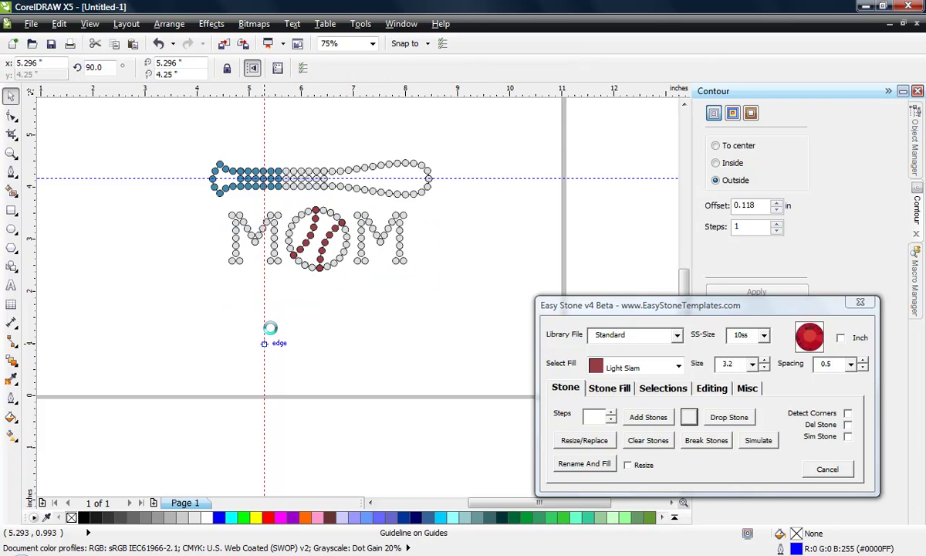
key("Delete")
left_click(440, 178)
key("Delete")
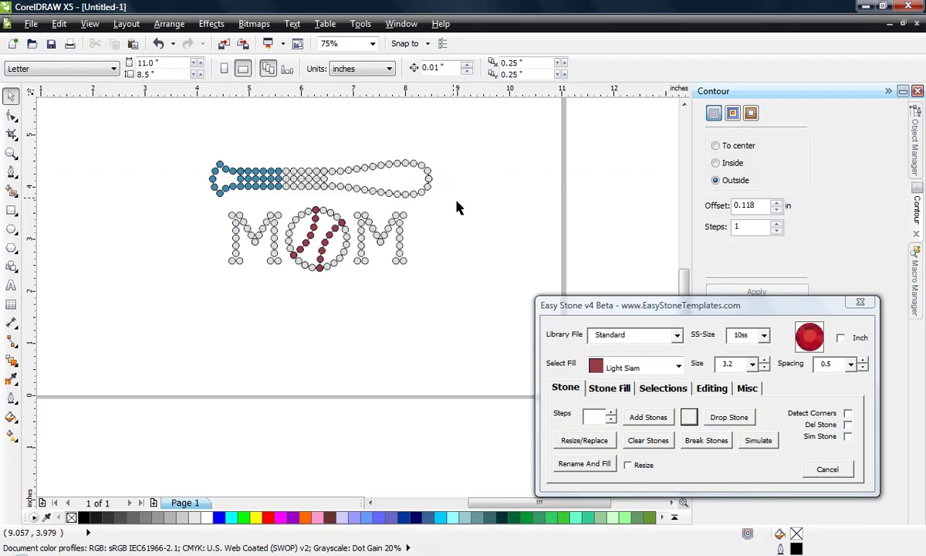
Inspect the design in Wireframe view for leftover paths, and return to Enhanced view
scroll(359, 203, "up", 1)
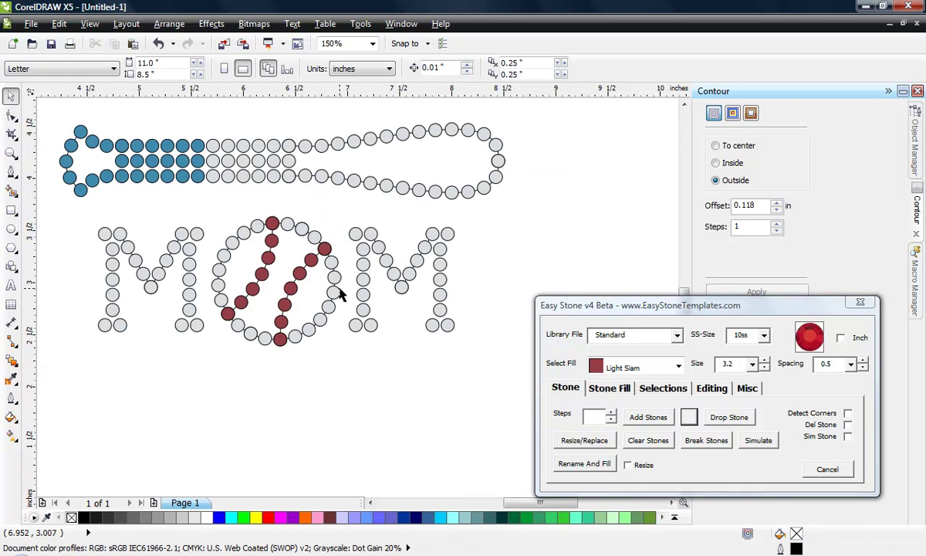
left_click(90, 23)
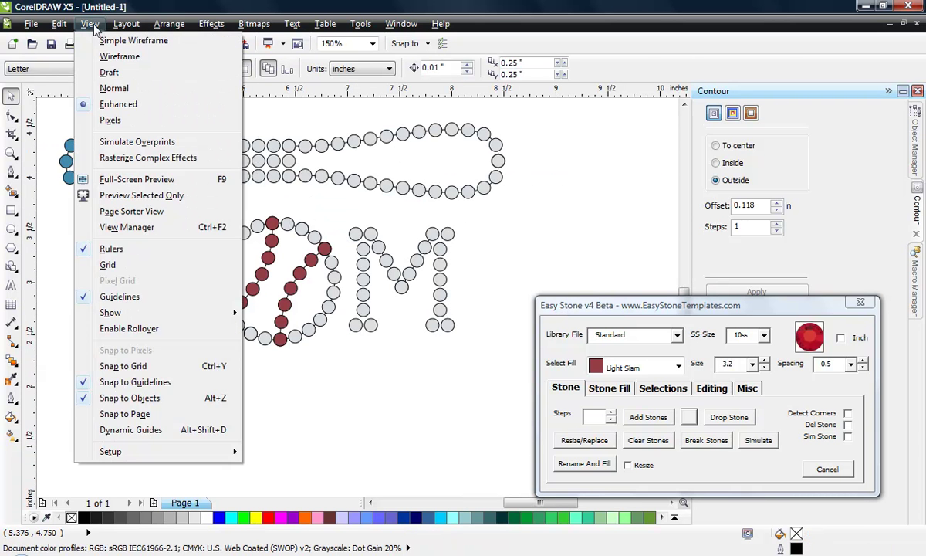
left_click(123, 56)
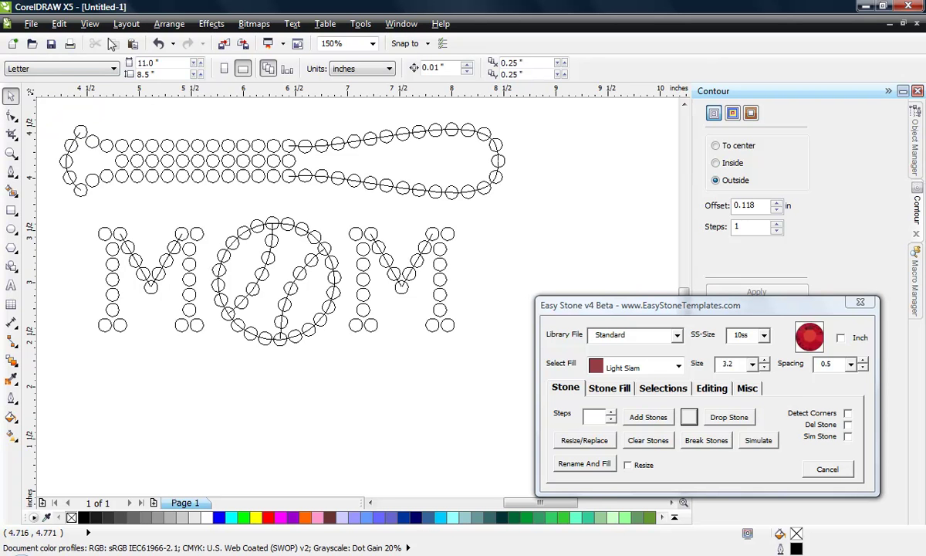
left_click(90, 23)
left_click(124, 104)
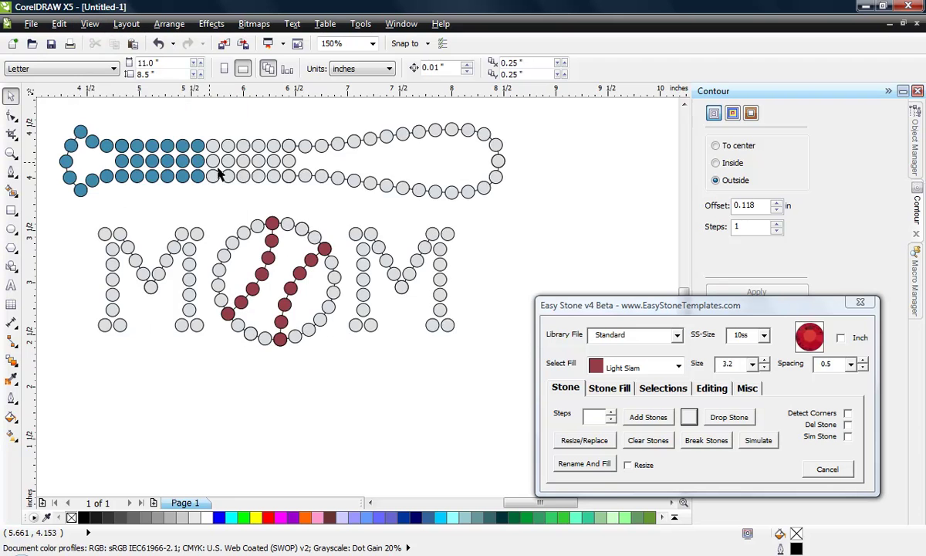
Apply Break Stones to the whole bat and MOM design to separate the stones from their paths
key("F3")
left_click_drag(131, 171, 433, 332)
left_click(698, 440)
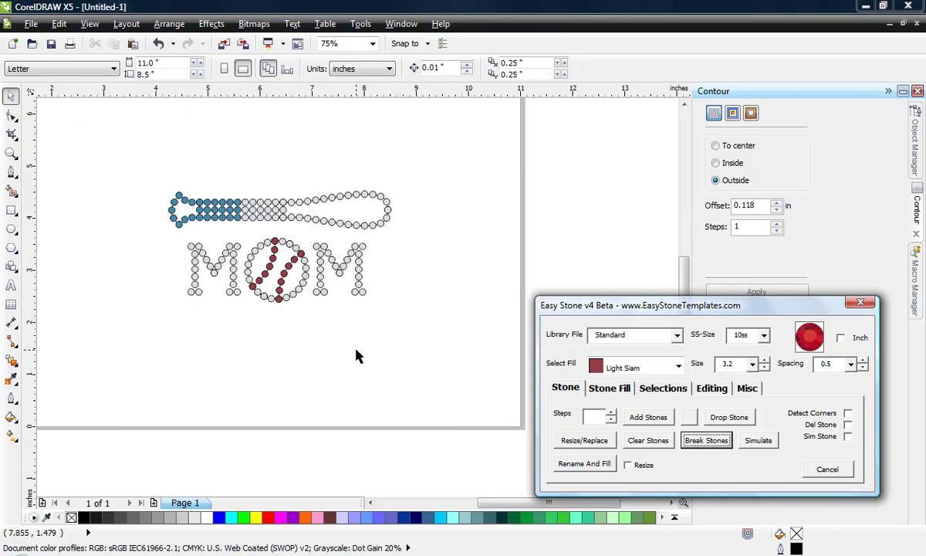
Select the defined paths within the whole design, pull the bat's paths out below it, and delete them
left_click_drag(135, 151, 438, 326)
left_click(670, 389)
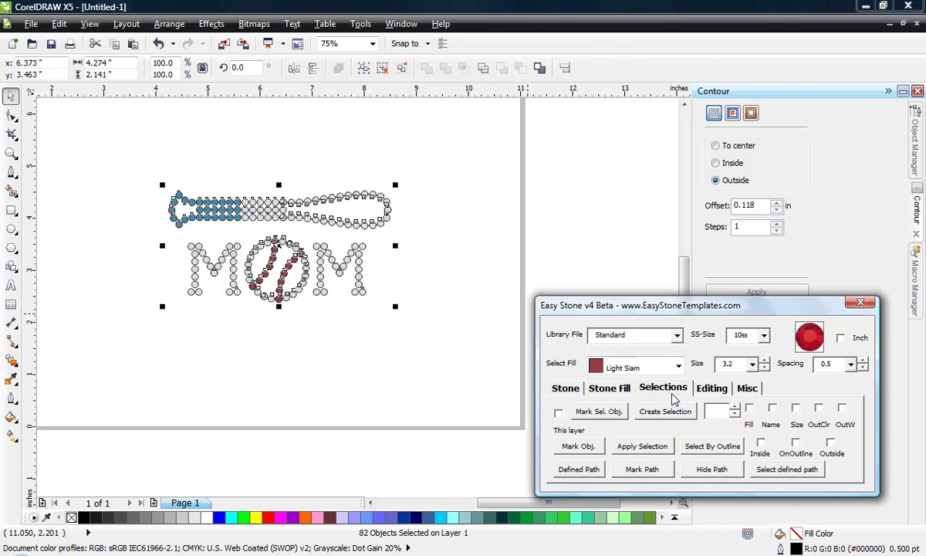
left_click(788, 471)
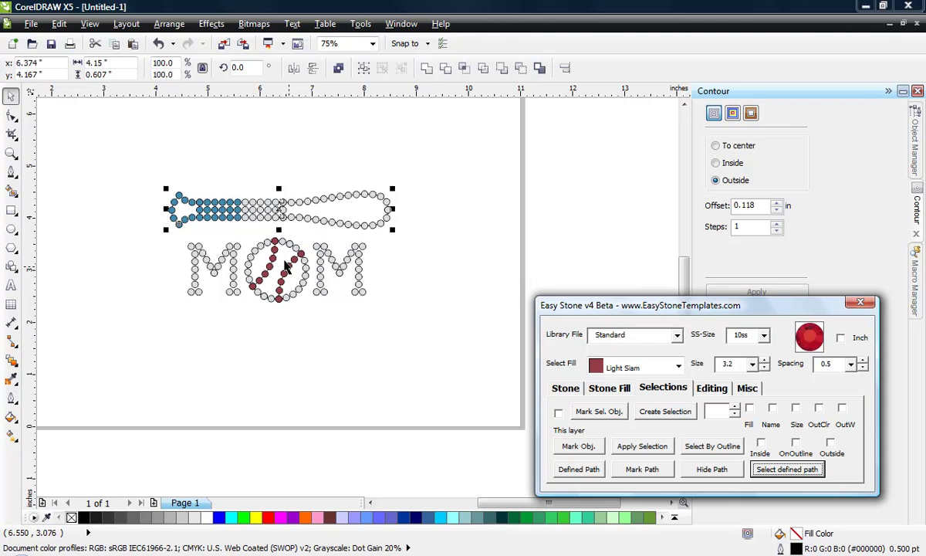
left_click_drag(280, 211, 241, 368)
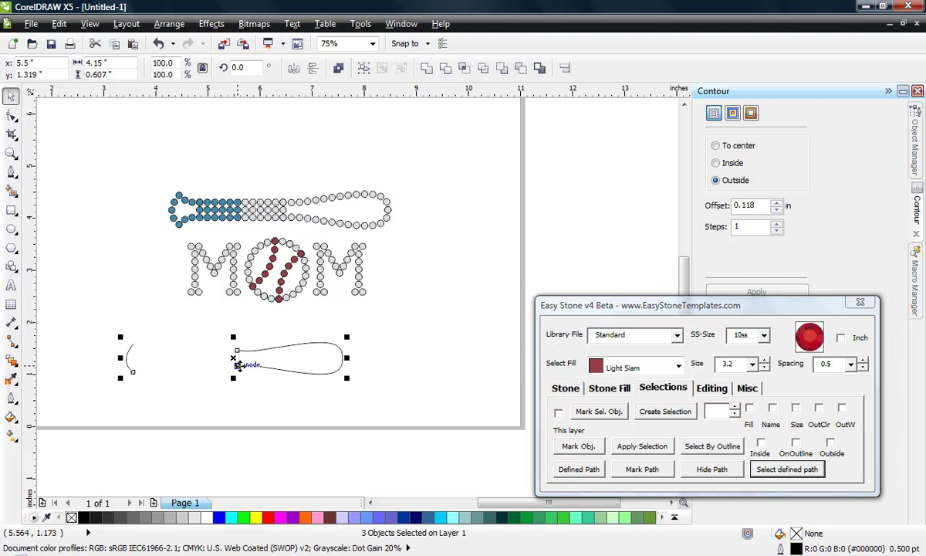
key("Escape")
Select the entire design and ungroup all of its objects
left_click_drag(118, 176, 473, 374)
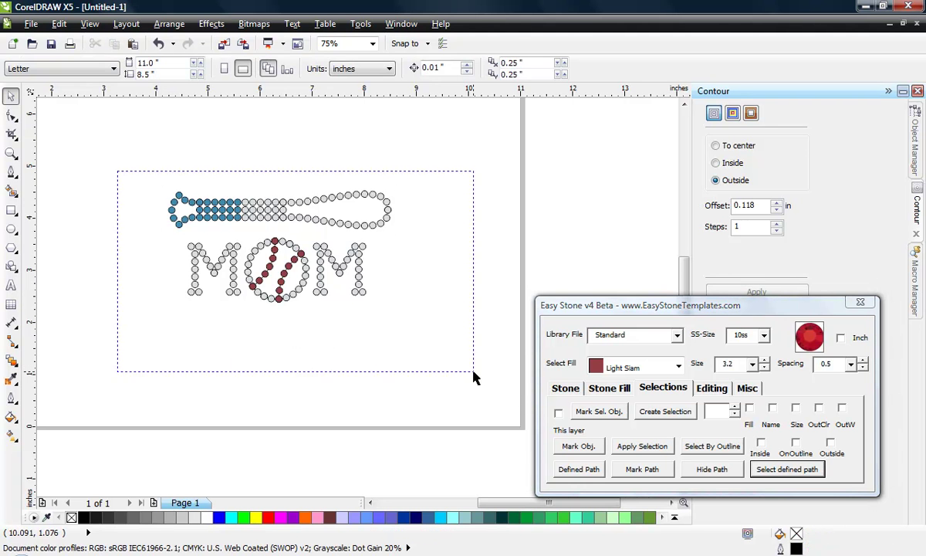
left_click(169, 24)
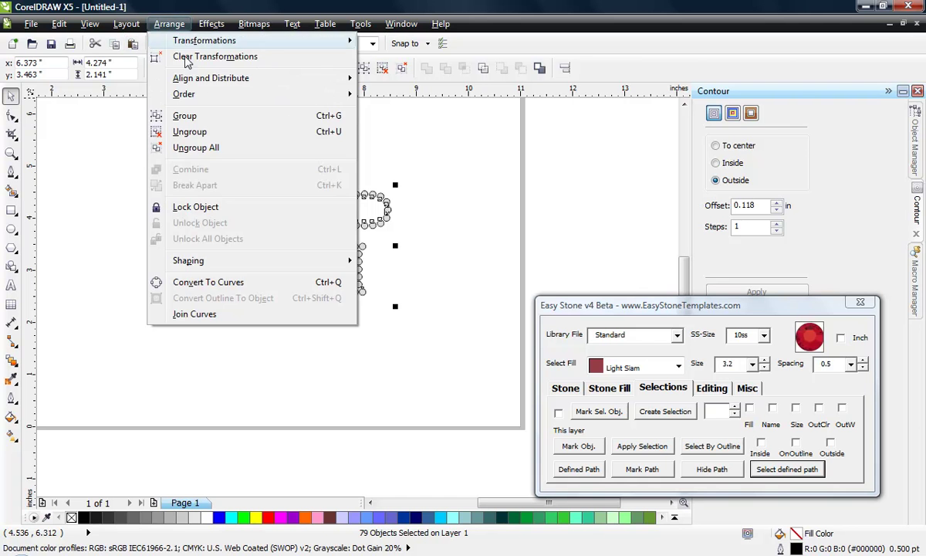
left_click(193, 147)
Try pulling the defined paths of the MOM lettering out below the design, and undo the move
left_click(122, 129)
left_click(787, 468)
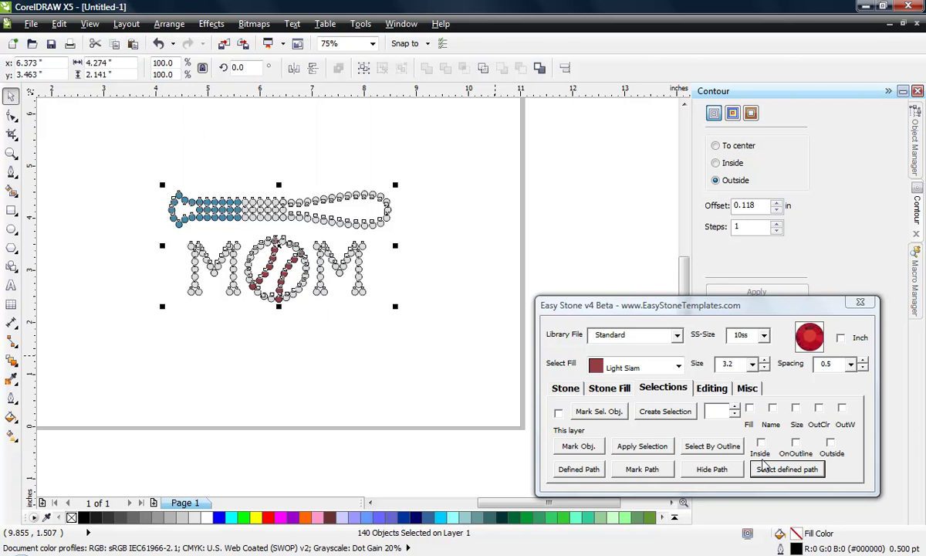
left_click_drag(269, 277, 265, 398)
key("ctrl+z")
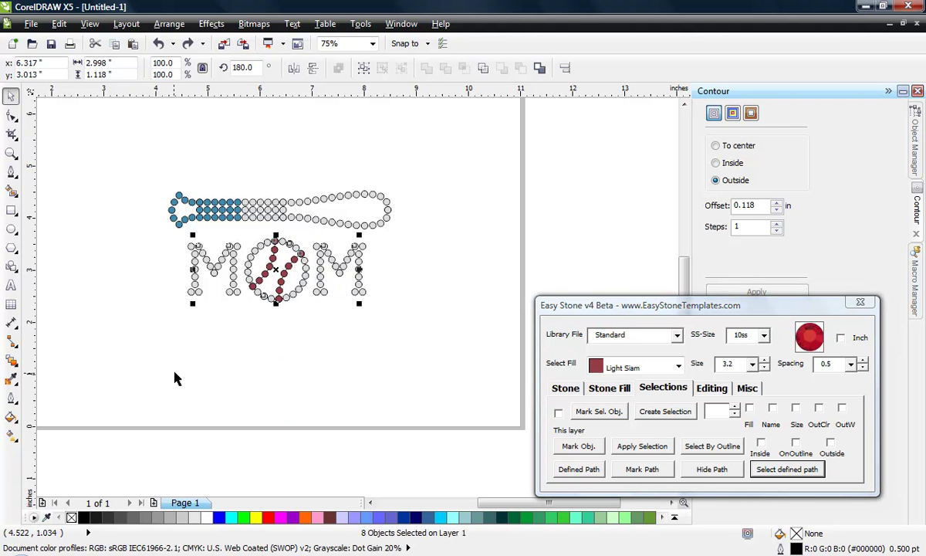
Apply Break Stones to the ungrouped MOM lettering
left_click_drag(146, 321, 402, 194)
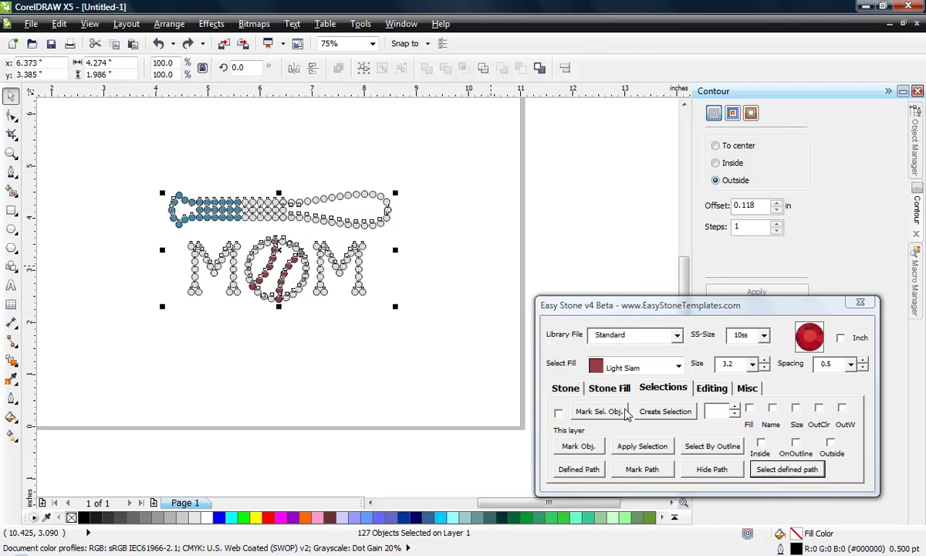
left_click(565, 388)
left_click(704, 440)
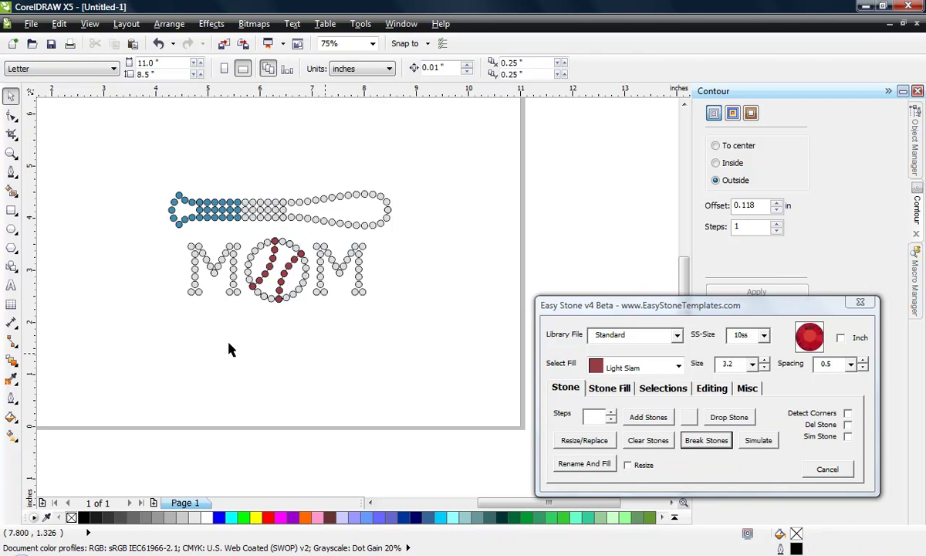
Select the defined paths among the MOM lettering's stones, pull them out below the design, and delete them
left_click_drag(135, 329, 423, 240)
left_click(682, 391)
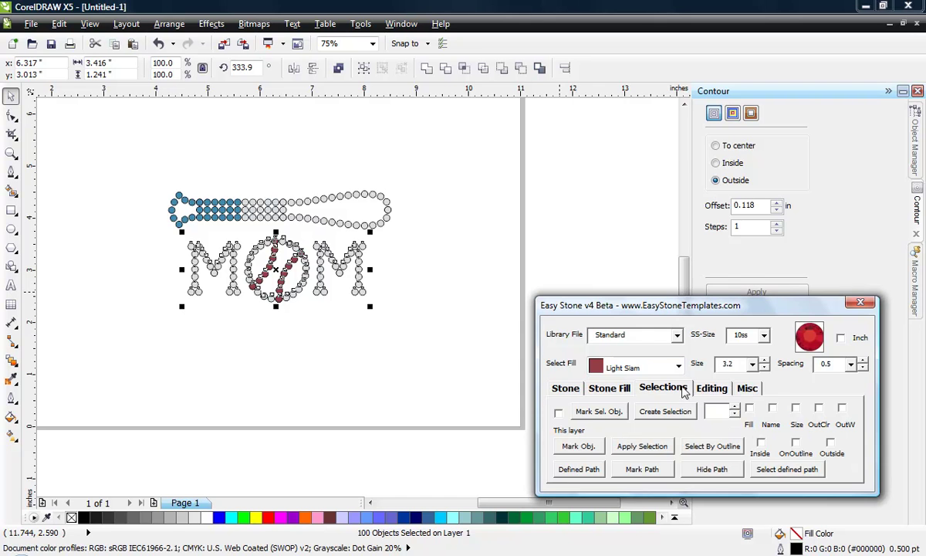
left_click(782, 470)
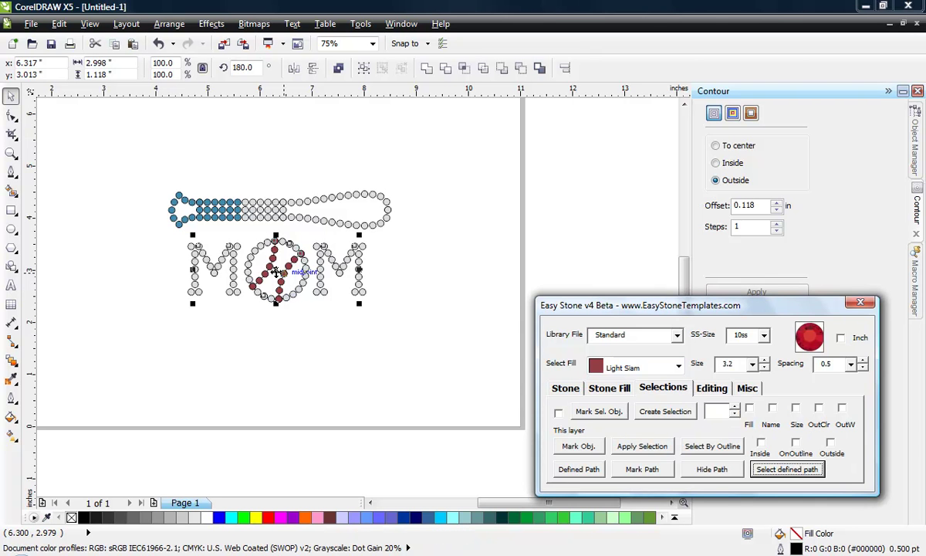
left_click_drag(275, 272, 265, 364)
key("Delete")
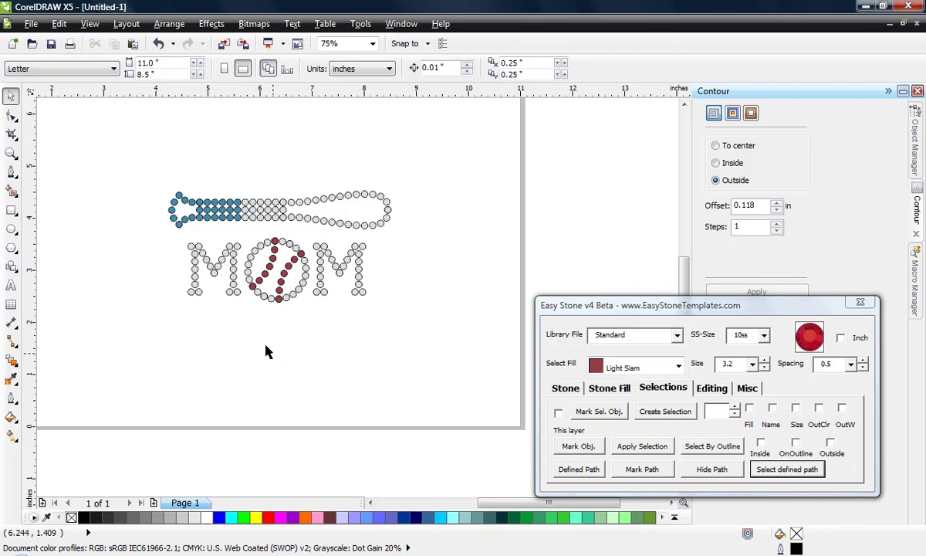
scroll(265, 350, "up", 2)
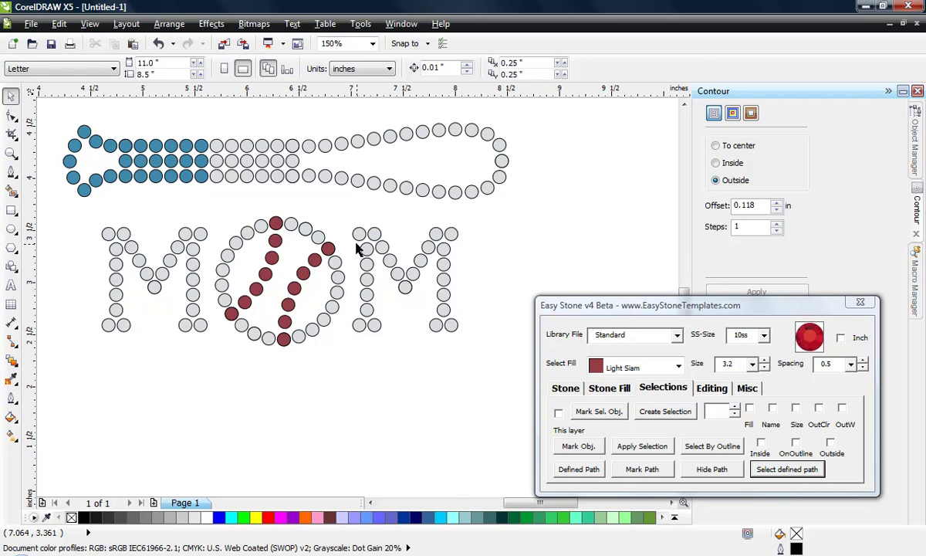
Run Check Spacing on the entire design and delete the overlapping stones
scroll(357, 248, "down", 2)
left_click_drag(171, 162, 480, 325)
left_click(713, 389)
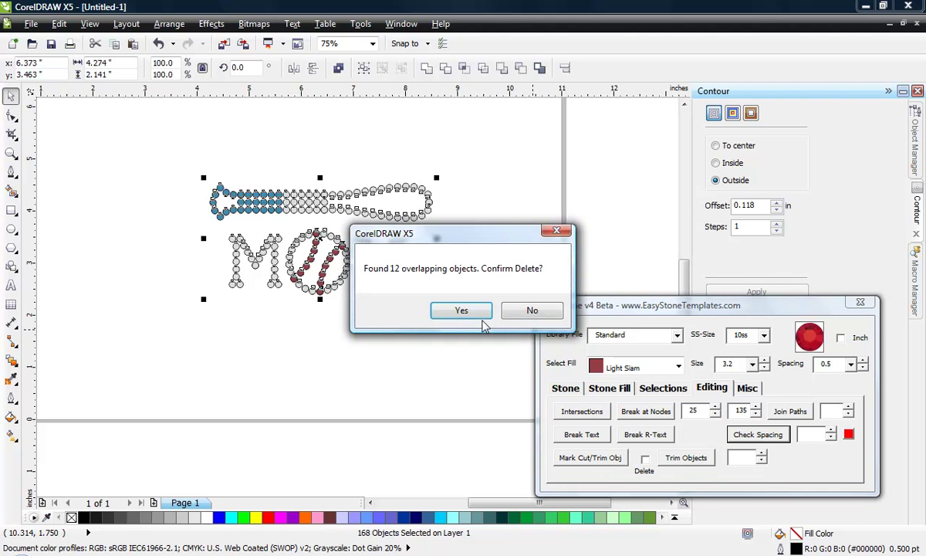
left_click(460, 312)
Recolor the four crystal stones at the ends of the ball's stitching to Light Siam with Rename And Fill
scroll(321, 293, "up", 1)
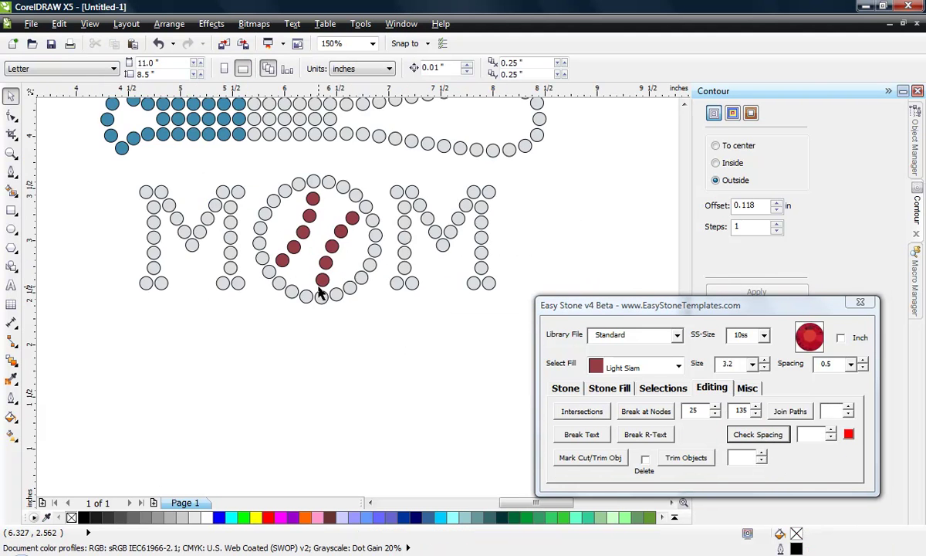
left_click(309, 176)
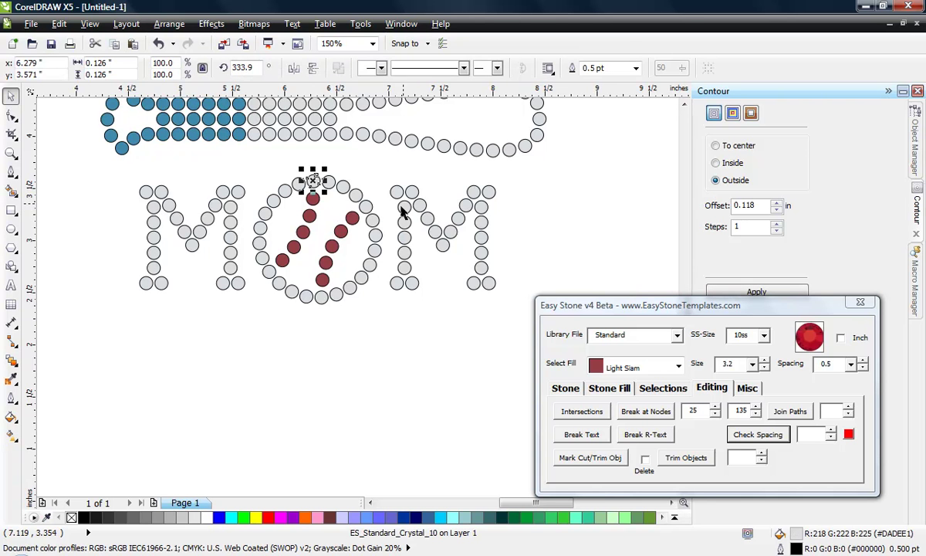
left_click(366, 207, "shift")
left_click(320, 298, "shift")
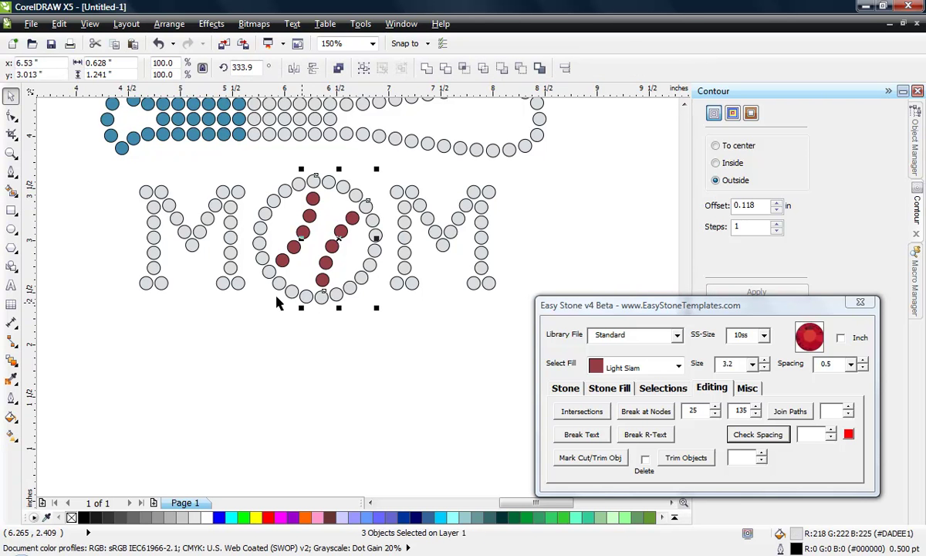
left_click(269, 276, "shift")
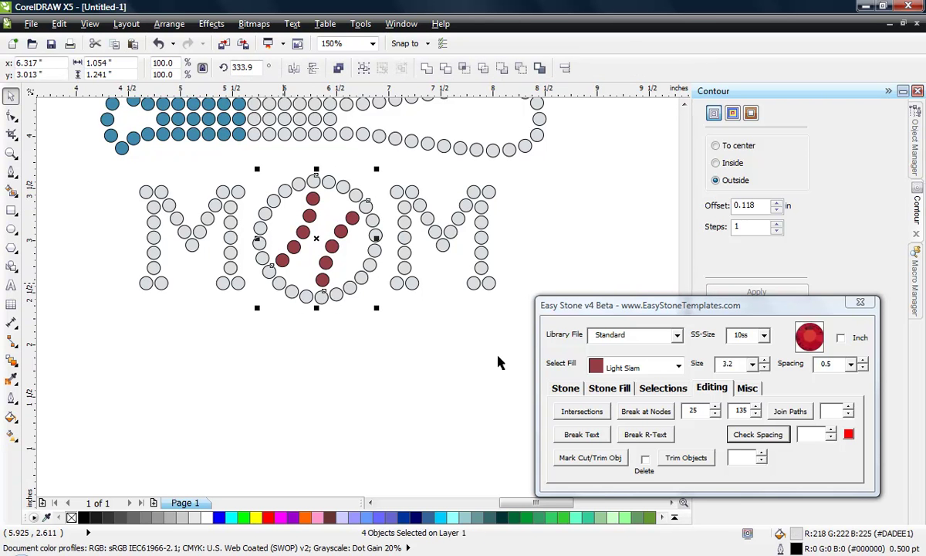
left_click(565, 387)
left_click(600, 467)
left_click(389, 392)
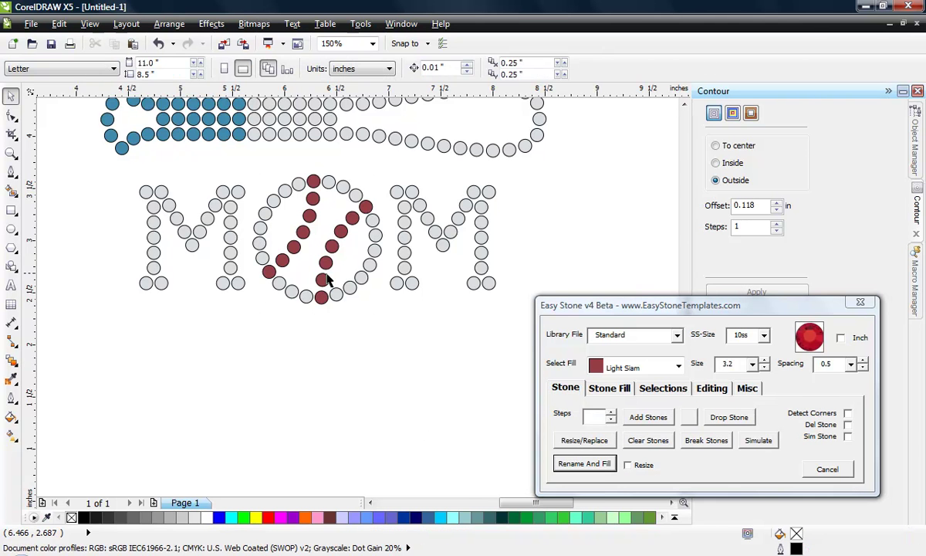
Remove the outlines from all stones in the bat and MOM design
key("F3")
left_click_drag(148, 144, 473, 328)
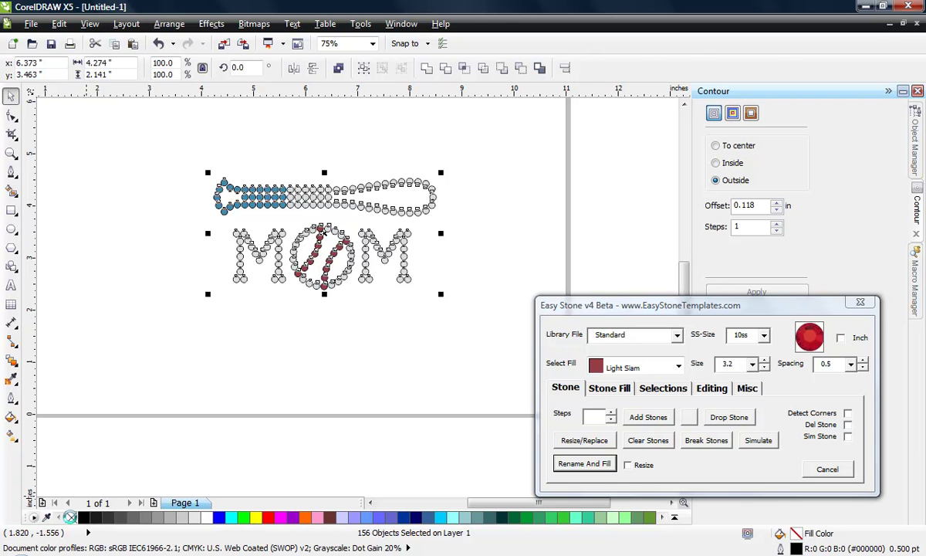
key("Escape")
Select all the stones of the bat and rotate them counterclockwise by about 6.1 degrees
scroll(331, 166, "up", 2)
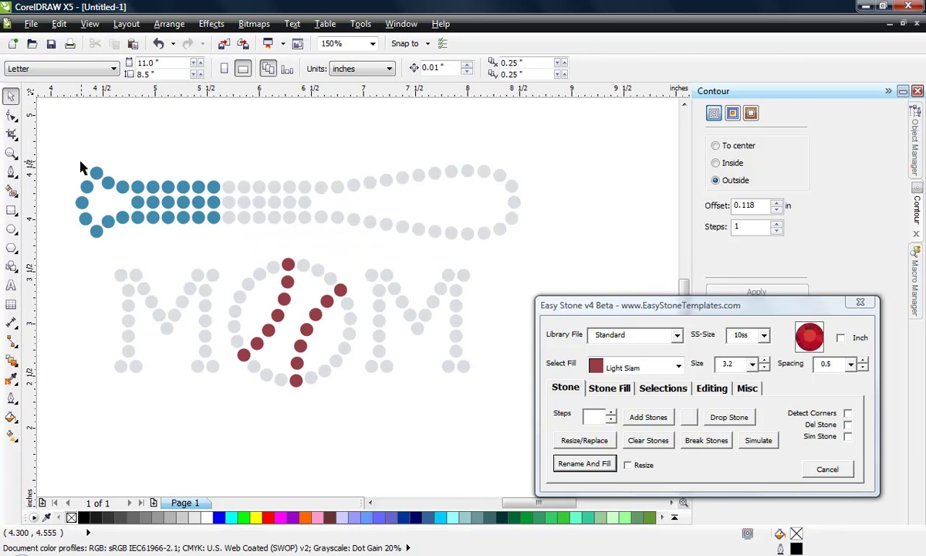
left_click_drag(64, 144, 552, 263)
scroll(459, 223, "down", 2)
scroll(424, 194, "up", 2)
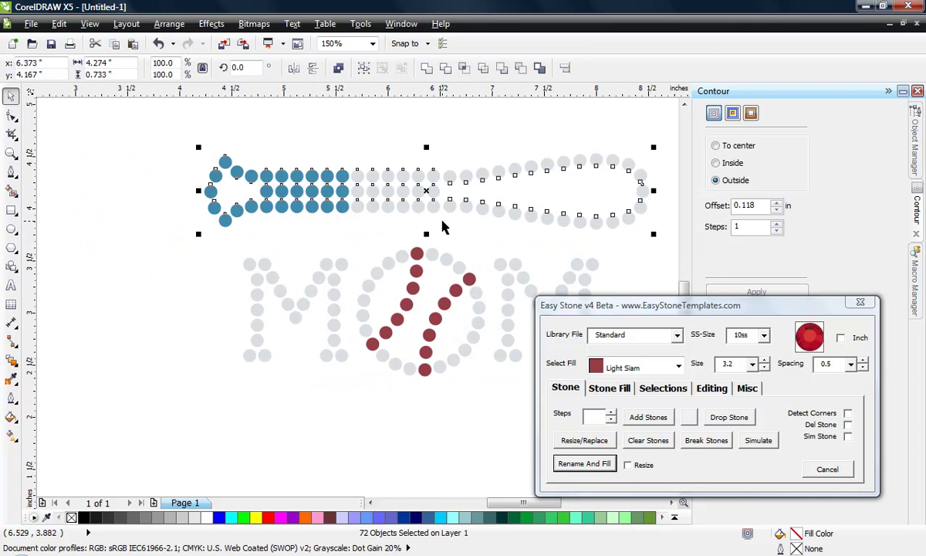
left_click(430, 191)
mouse_move(651, 234)
left_mouse_down()
mouse_move(658, 213)
mouse_move(637, 226)
left_mouse_up()
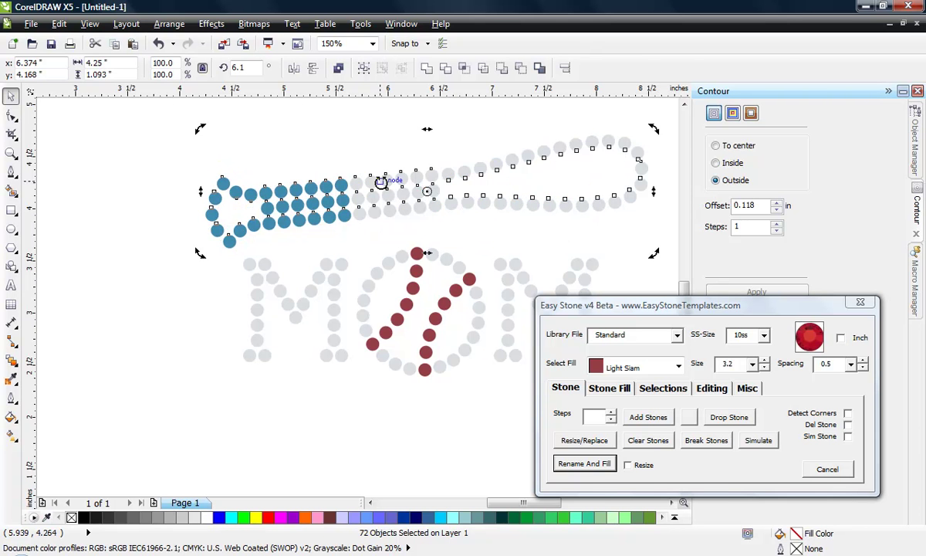
Move the tilted bat down and left, closer to the MOM lettering, centred at about x 6.057, y 4.025 inches
left_click(394, 178)
left_click_drag(395, 178, 363, 195)
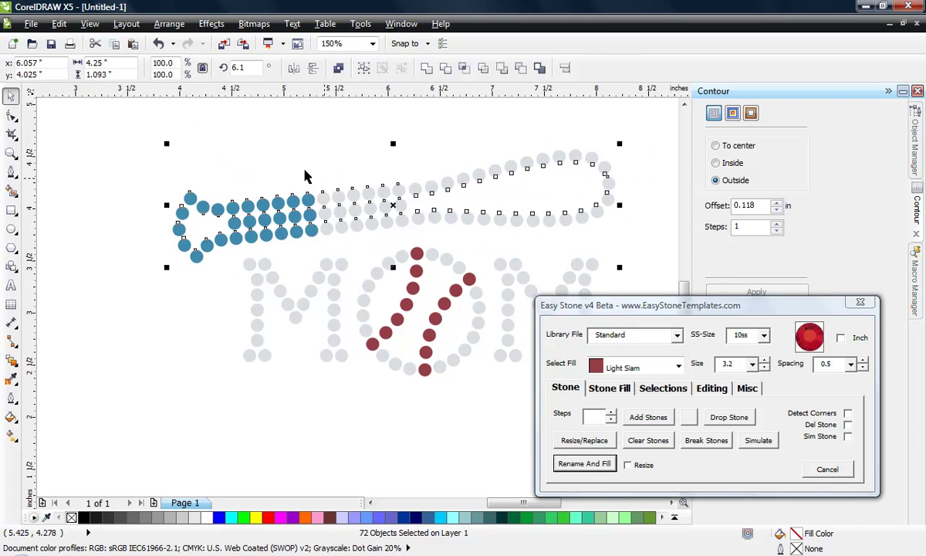
left_click(268, 140)
Group the entire design and apply a one-step outside contour with a 0.118-inch offset
scroll(268, 141, "down", 1)
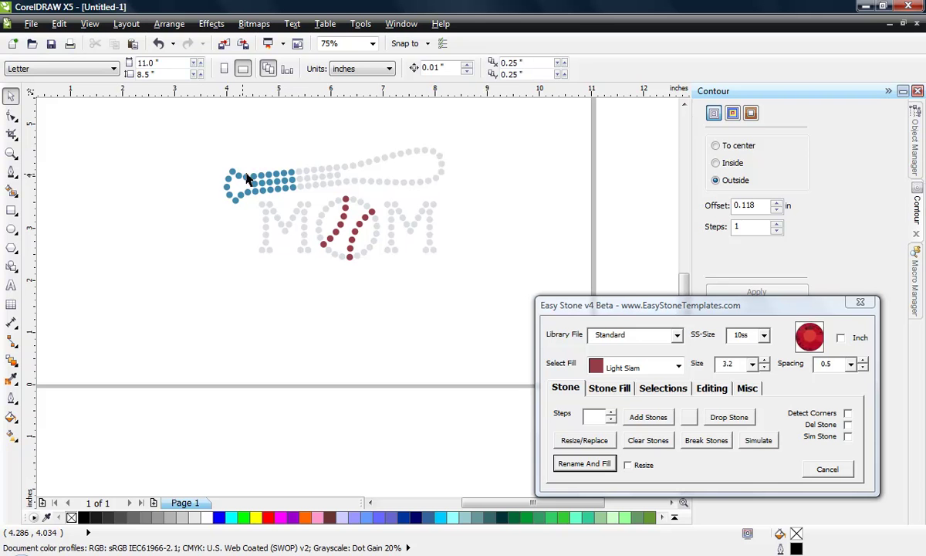
left_click_drag(178, 130, 488, 274)
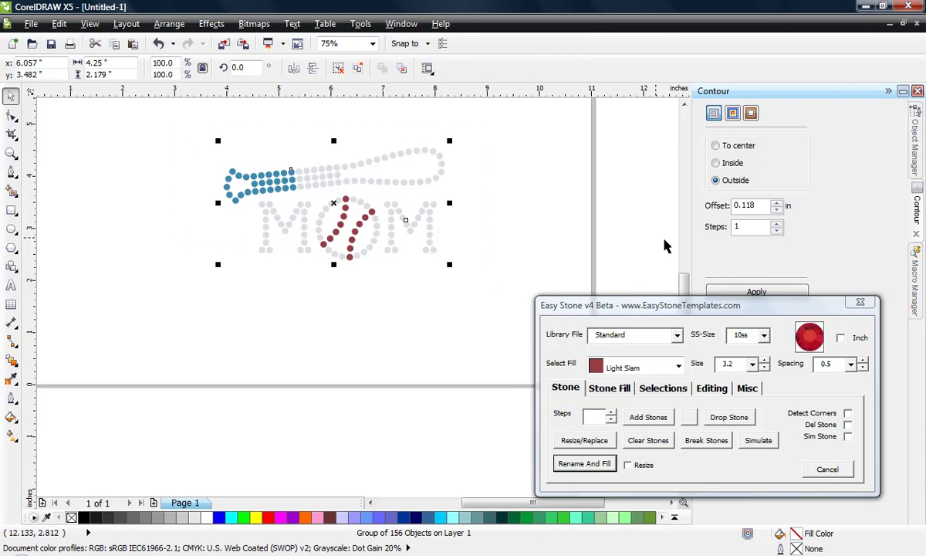
left_click(745, 291)
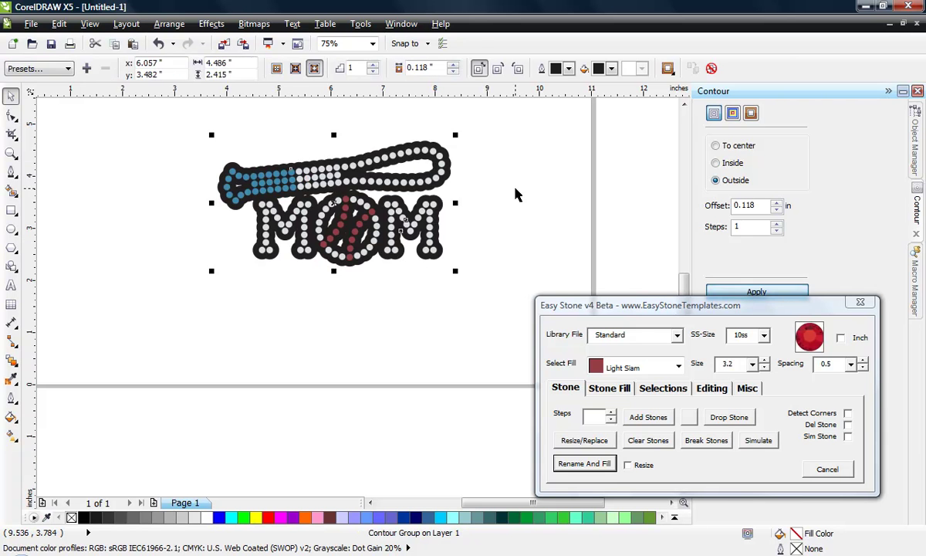
Break the contour group apart to separate the black background from the stones
right_click(467, 165)
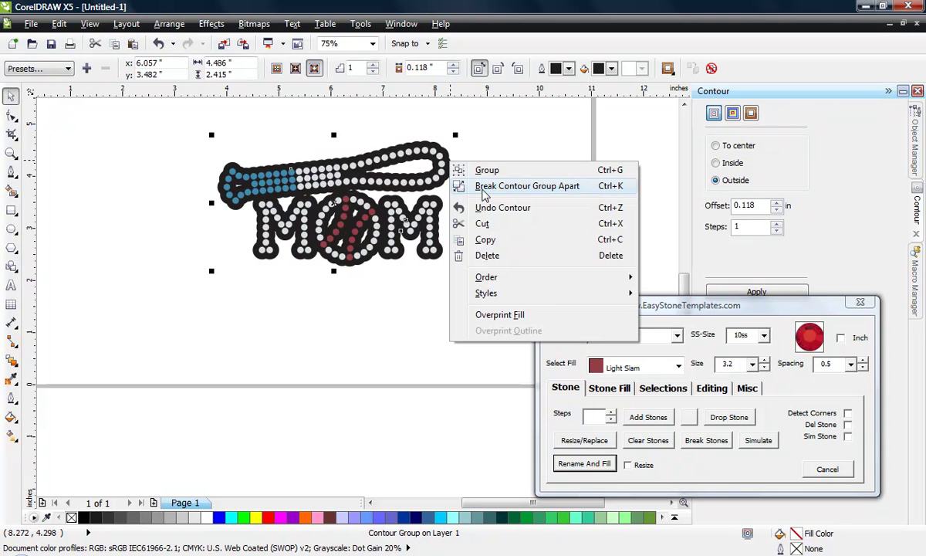
left_click(483, 184)
scroll(417, 193, "up", 1)
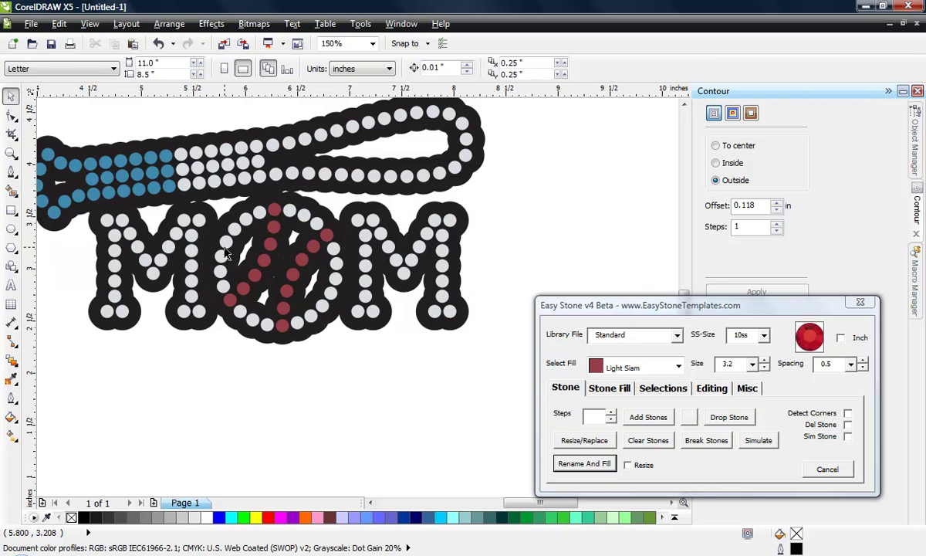
Delete the contour nodes forming the gaps between the ball's stitching so the black background fills the whole ball
left_click(205, 238)
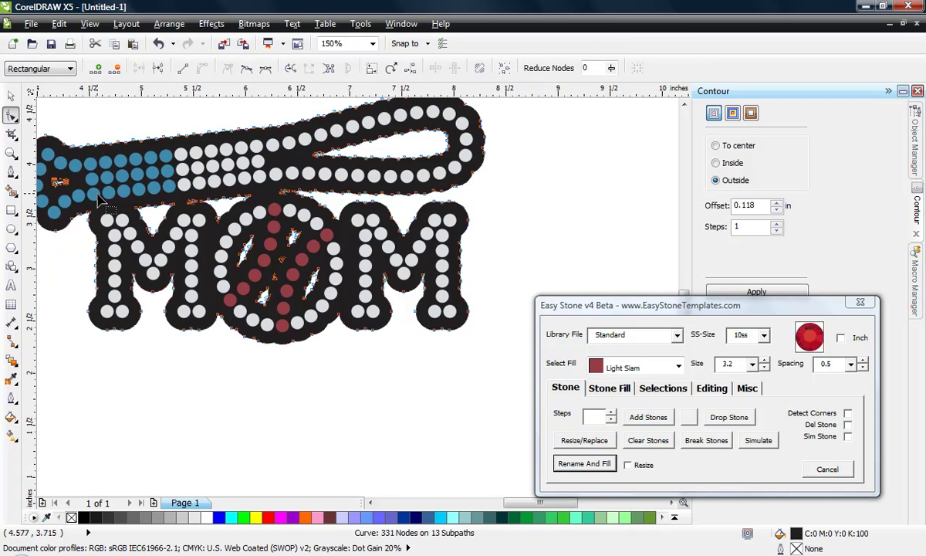
left_click(229, 227)
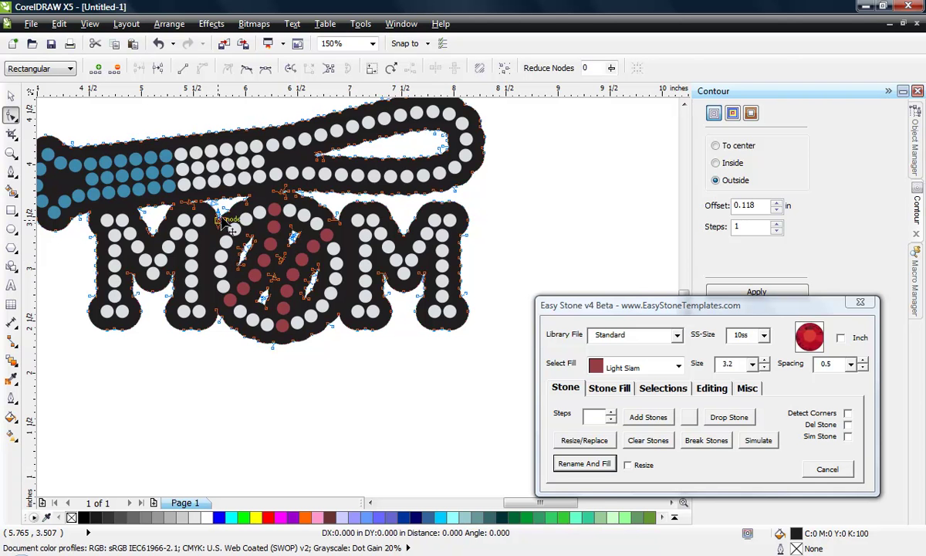
left_click_drag(231, 229, 286, 311)
key("Delete")
key("Delete")
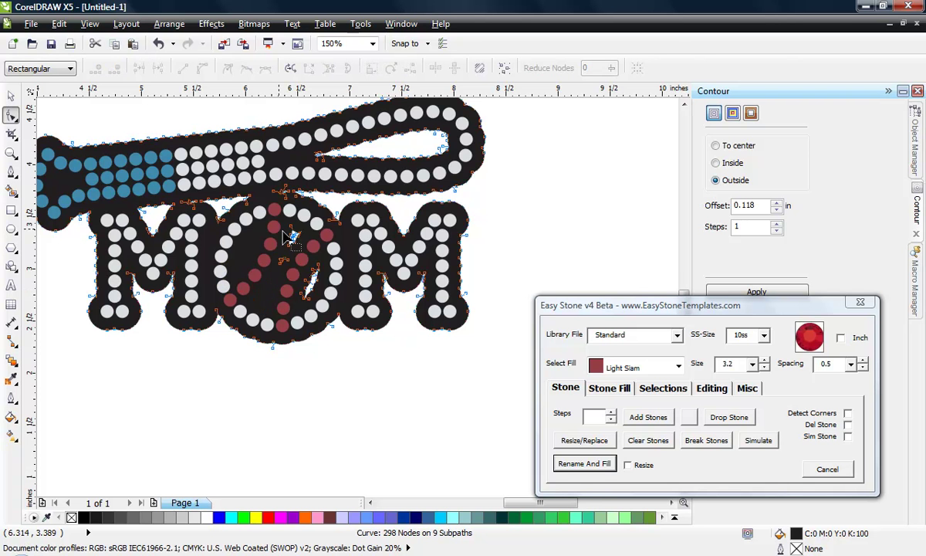
left_click_drag(291, 235, 260, 210)
key("Delete")
left_click_drag(284, 243, 329, 310)
key("Delete")
key("F3")
left_click(11, 95)
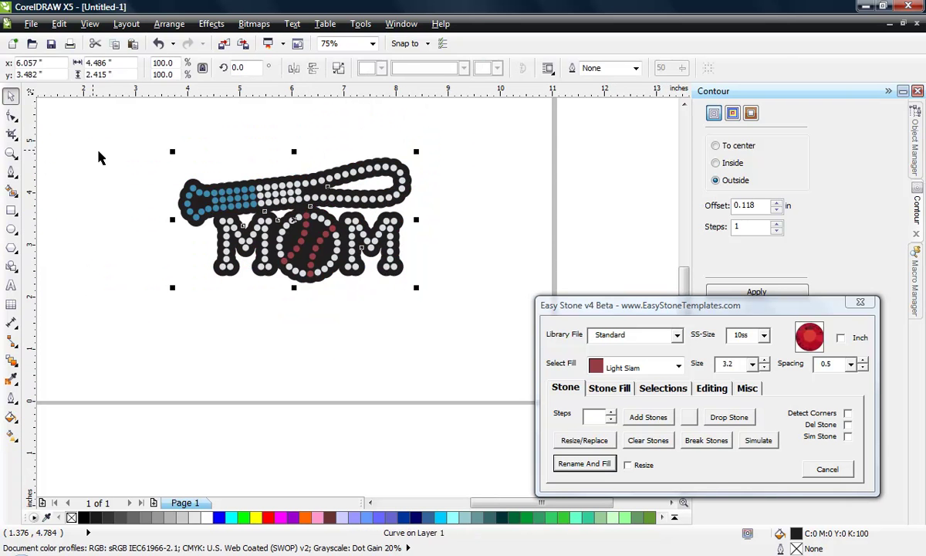
left_click(98, 158)
scroll(249, 199, "up", 2)
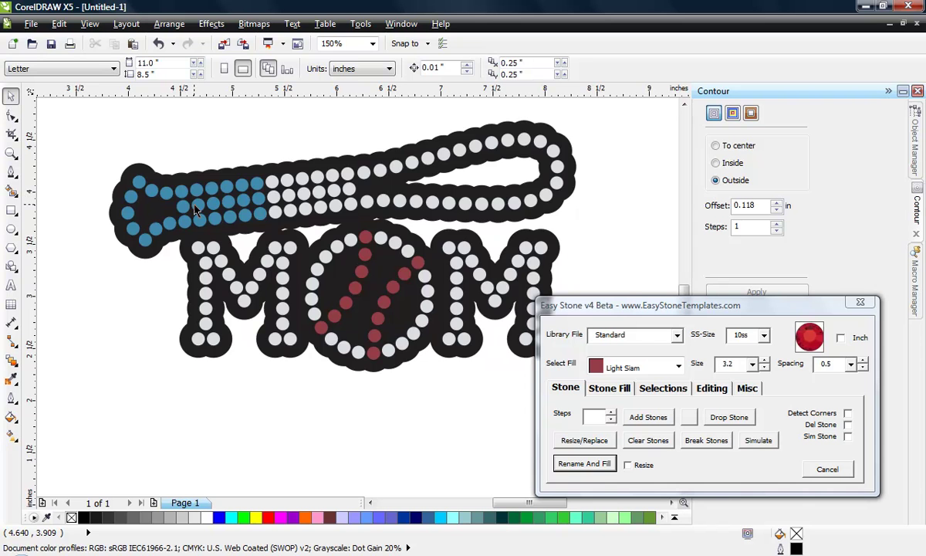
scroll(248, 199, "down", 2)
scroll(264, 208, "up", 2)
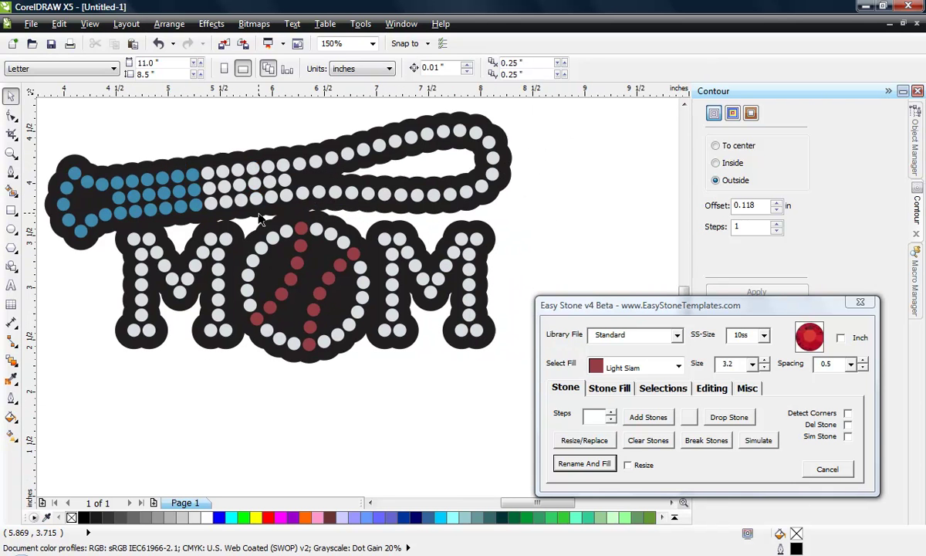